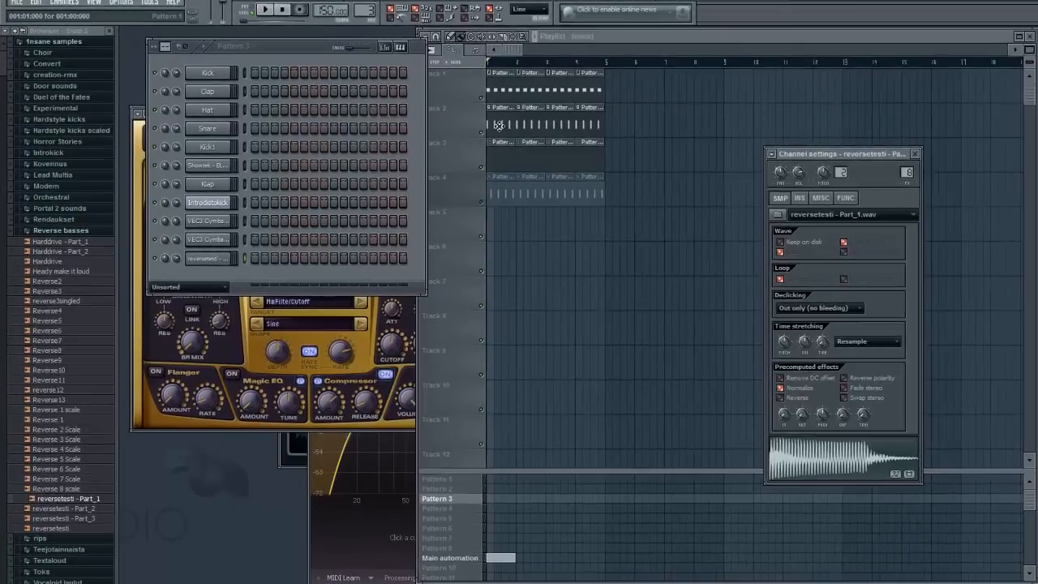
# Step: Audition the Kick1, Showtek - BLACK PUNCH KICK and Klap samples used in Pattern 1 and examine their waveforms
pyautogui.click(500, 134)
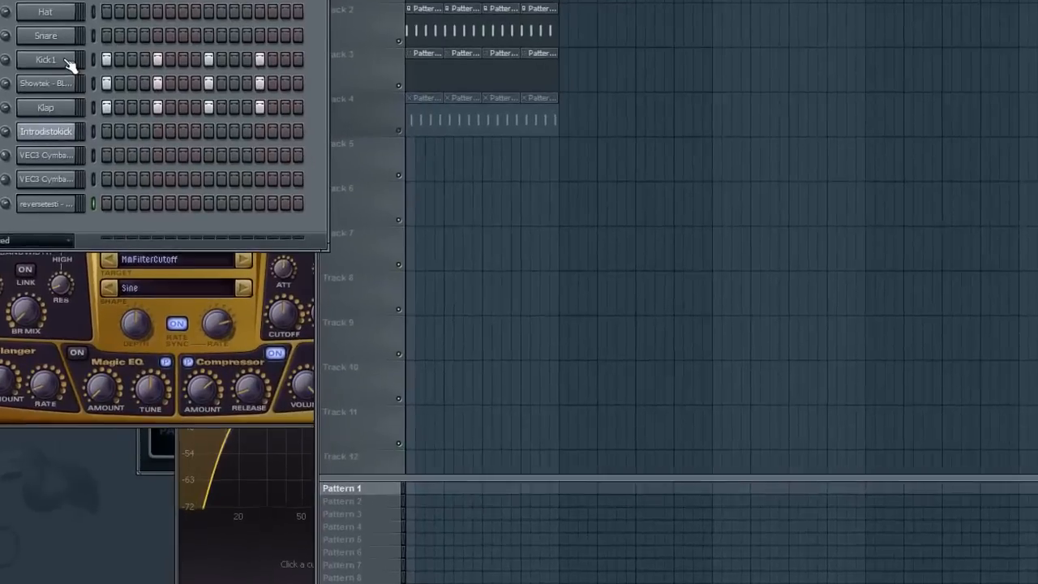
pyautogui.click(69, 63)
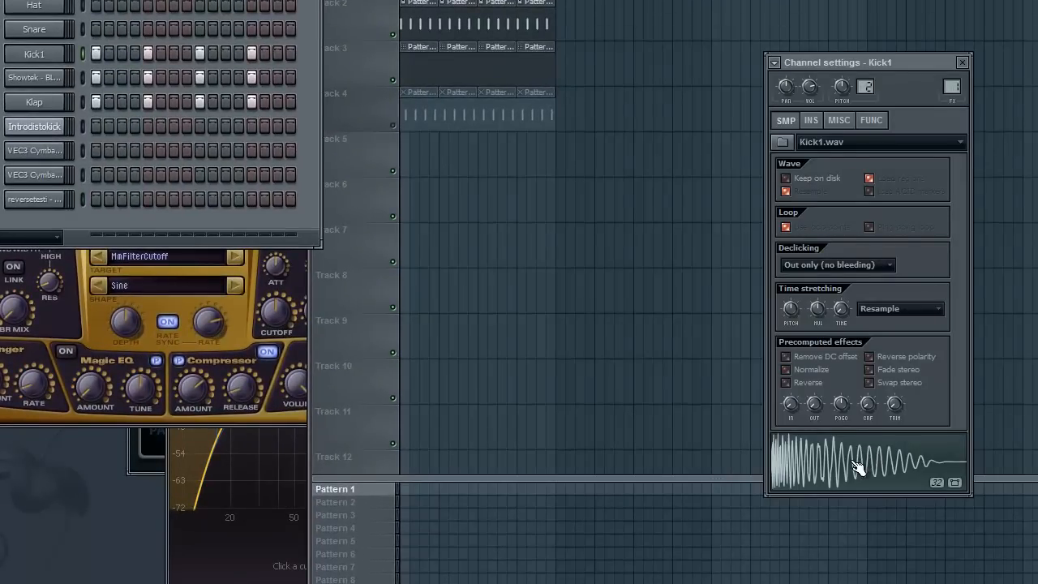
pyautogui.click(24, 79)
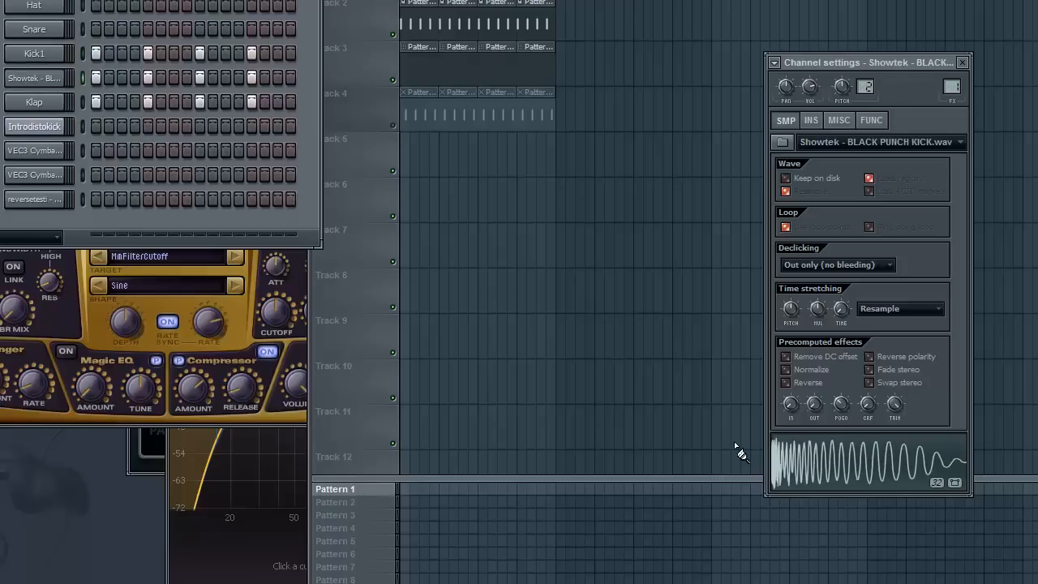
pyautogui.click(823, 460)
pyautogui.click(823, 459)
pyautogui.click(55, 101)
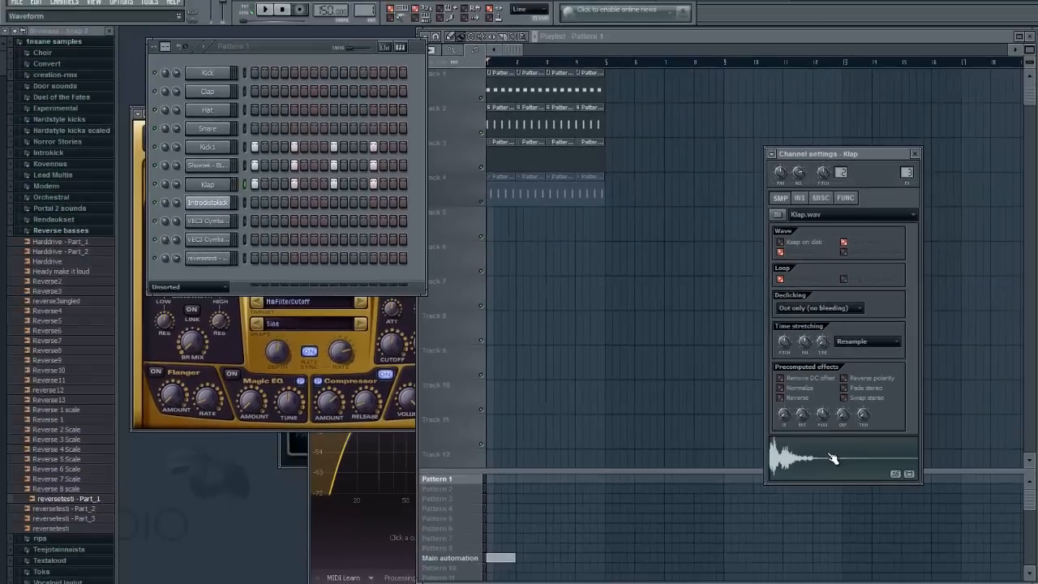
pyautogui.click(832, 458)
pyautogui.click(833, 459)
pyautogui.click(833, 459)
# Step: Open Pattern 2 in the step sequencer, play its Introdistokick part, and stop playback
pyautogui.doubleClick(507, 83)
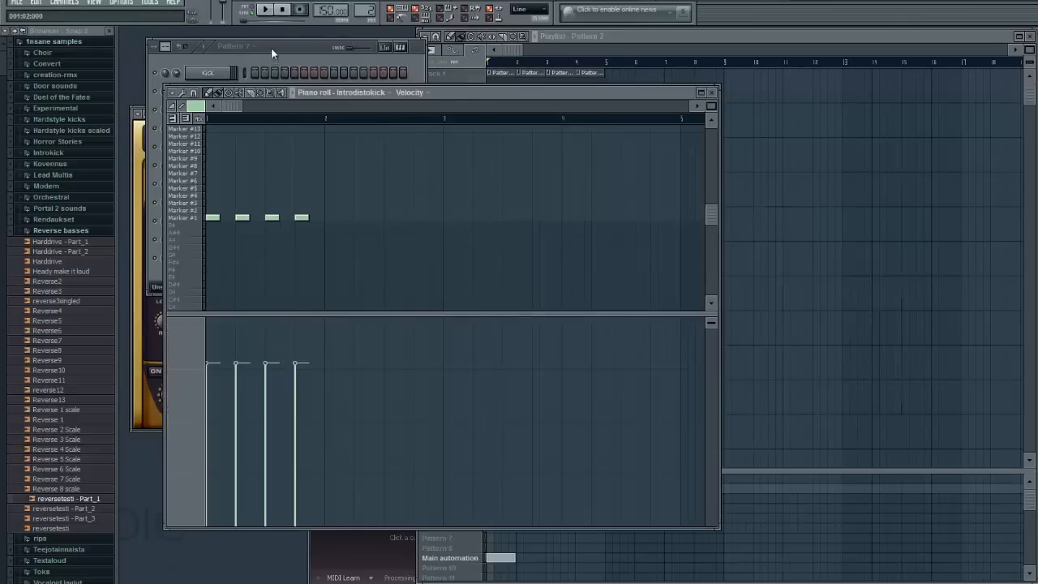
pyautogui.click(270, 52)
pyautogui.click(266, 10)
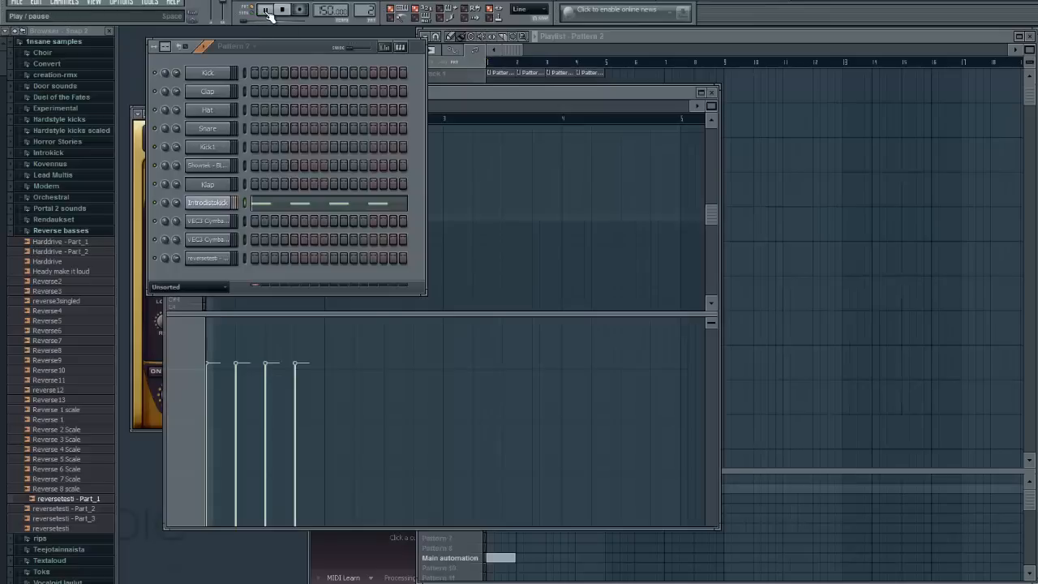
pyautogui.click(283, 12)
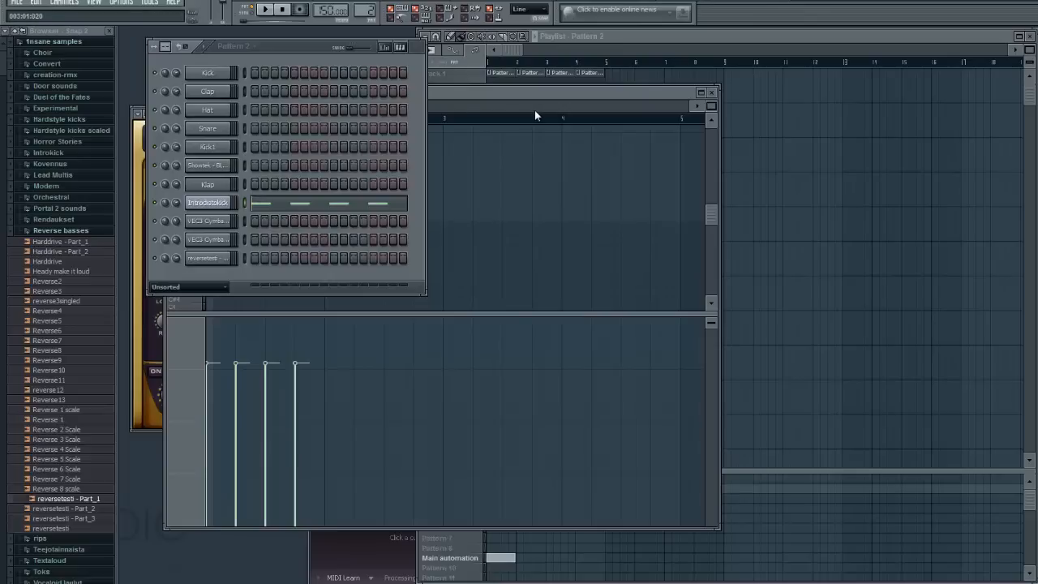
# Step: Play the arrangement in song mode from the playlist and stop playback
pyautogui.click(505, 54)
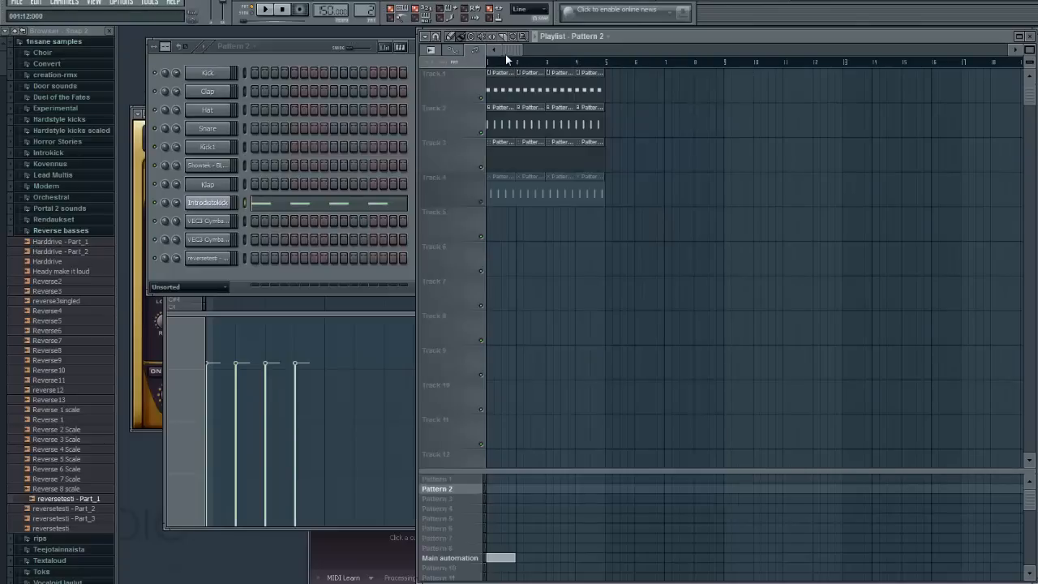
pyautogui.click(250, 12)
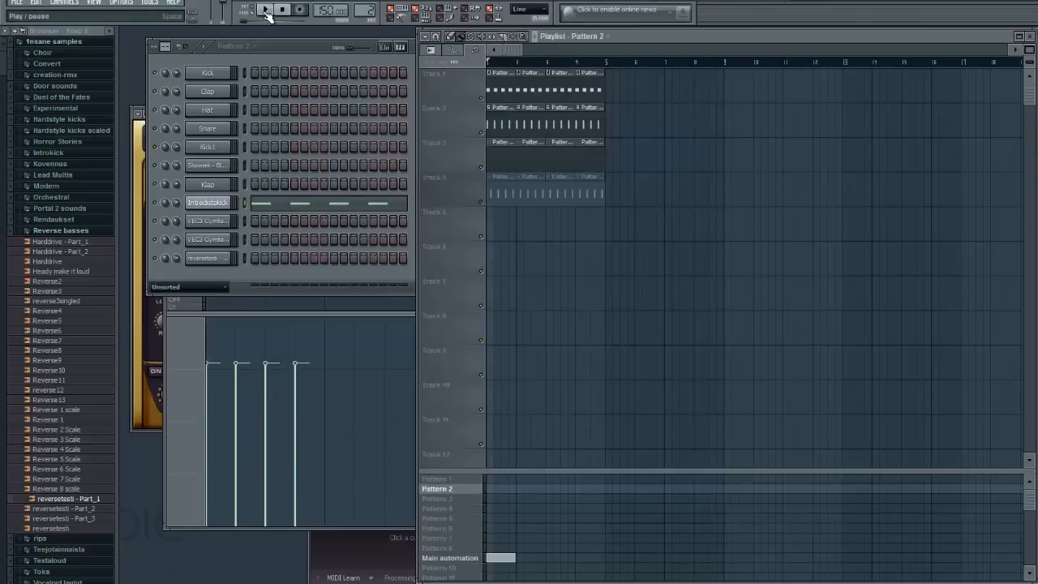
pyautogui.click(266, 11)
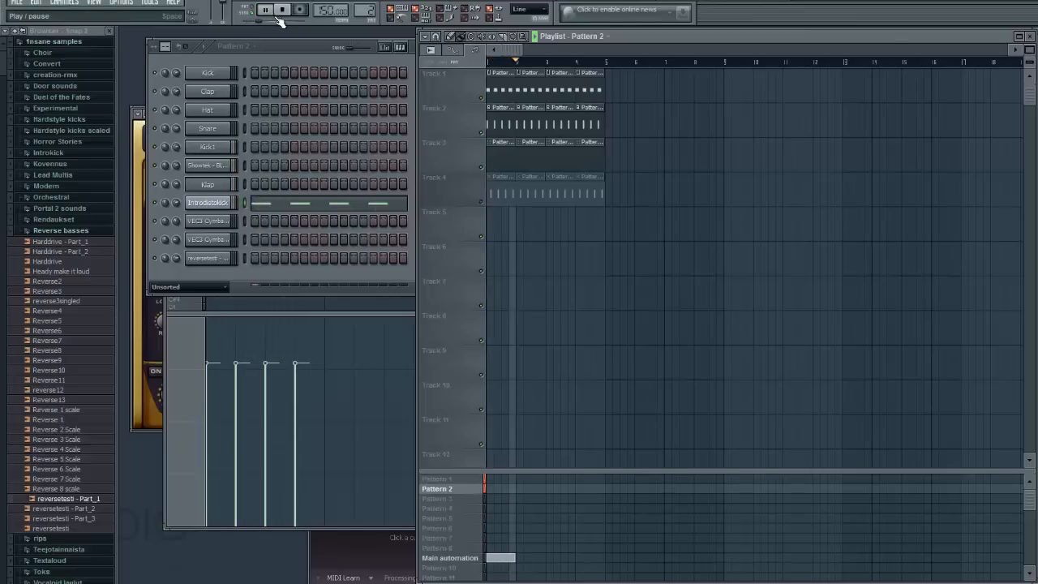
pyautogui.click(282, 11)
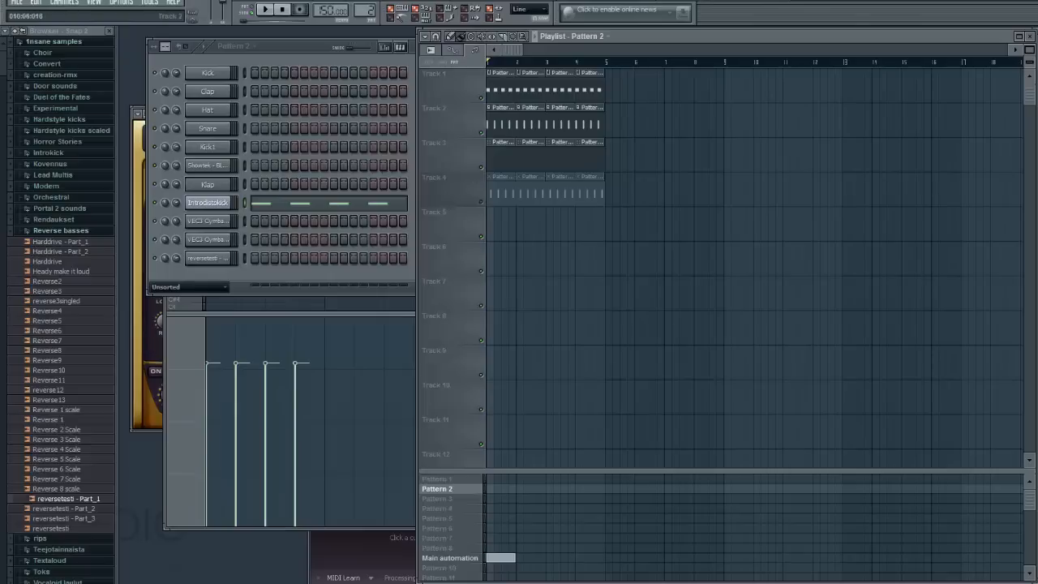
# Step: Examine the mixer tracks for HARDSTYLE-80, Kick 38 and VEE Clap 014, and move the mixer out of view
pyautogui.moveTo(1037, 164); pyautogui.dragTo(290, 167)
pyautogui.click(161, 214)
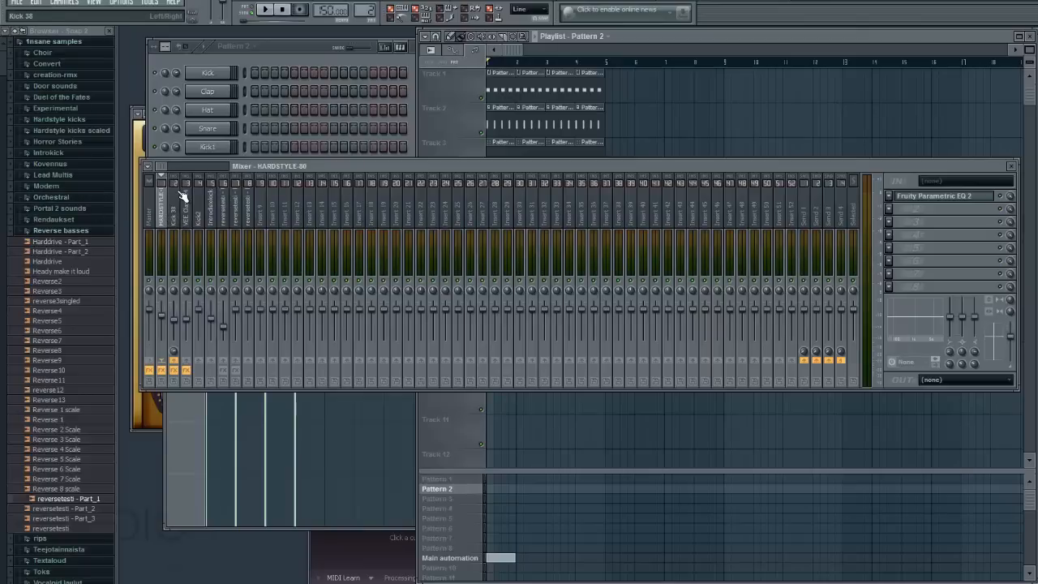
pyautogui.click(173, 203)
pyautogui.click(187, 202)
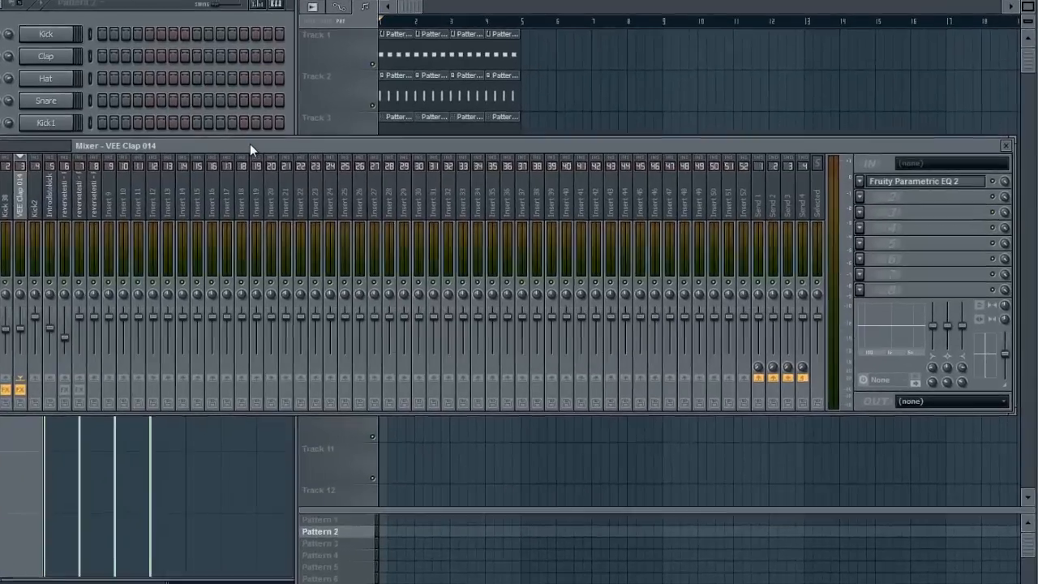
pyautogui.moveTo(372, 162); pyautogui.dragTo(1037, 191)
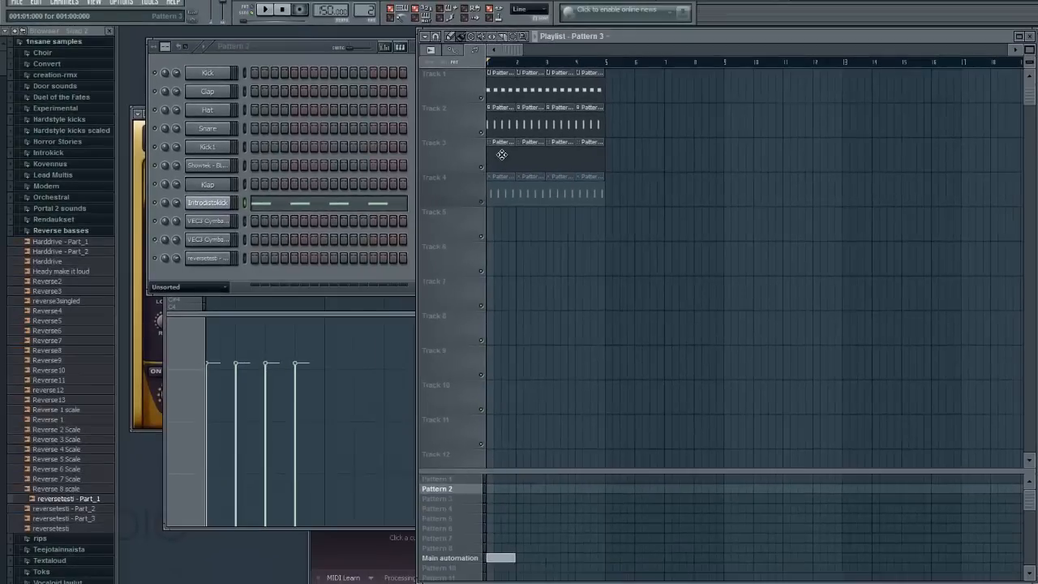
# Step: Select Pattern 3 and open the piano roll of the reversetesti - Part_1 channel
pyautogui.click(502, 154)
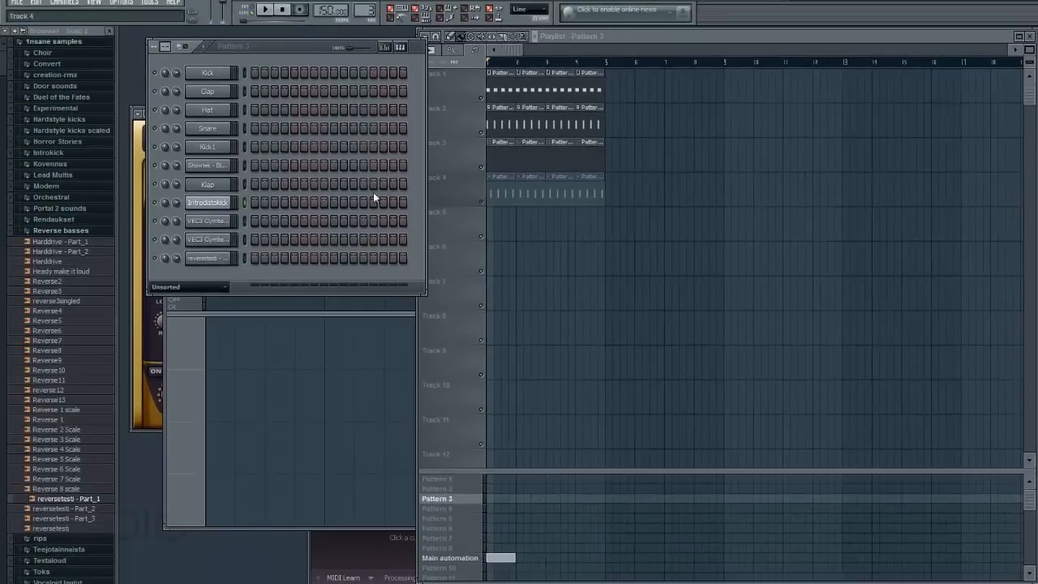
pyautogui.click(214, 258)
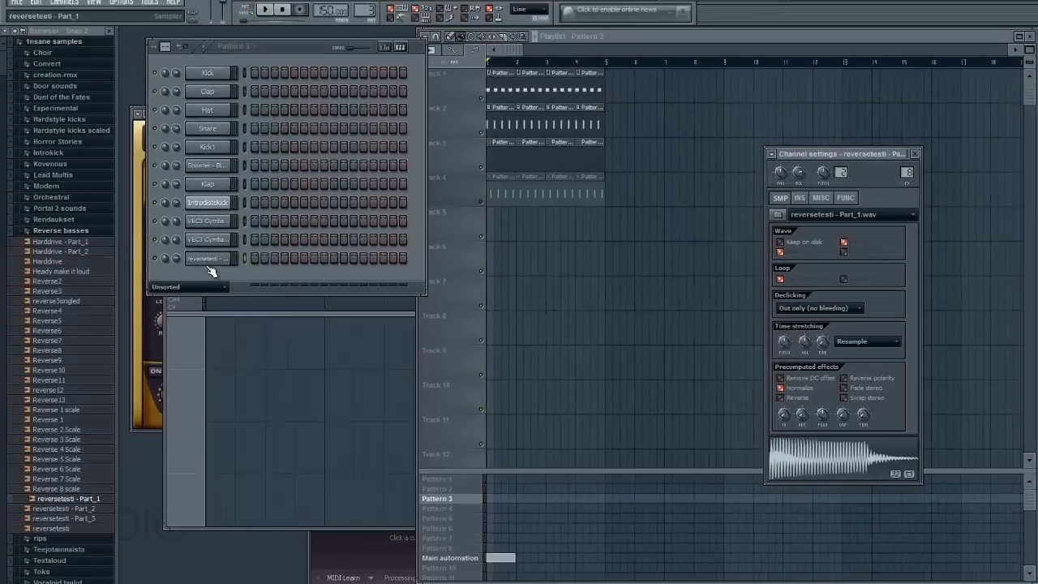
pyautogui.doubleClick(212, 259)
pyautogui.press('F7')
pyautogui.press('F7')
pyautogui.press('F7')
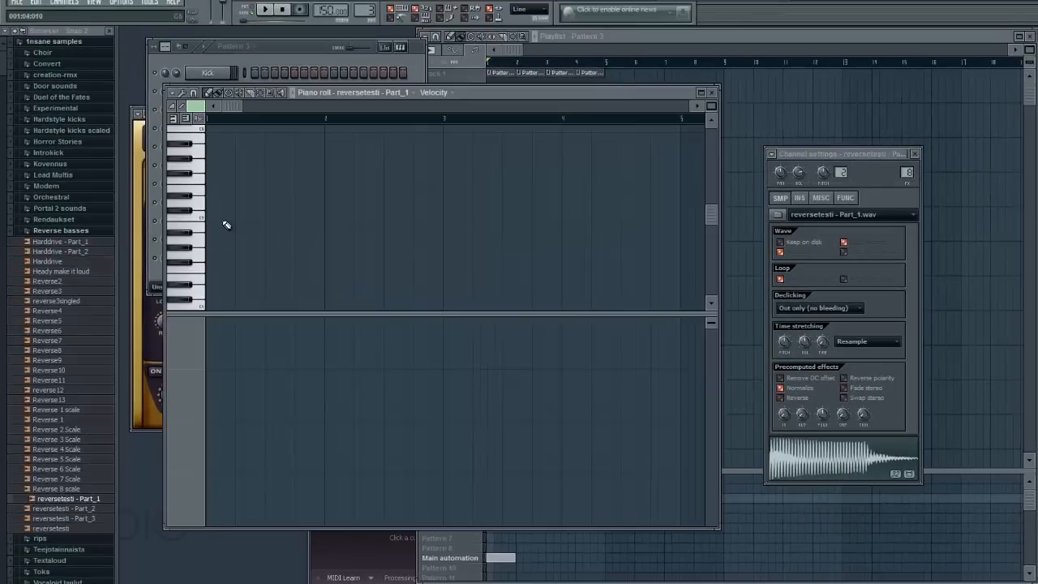
# Step: Place four off-beat C5 notes in the first bar, with the piano roll snap set to Step
pyautogui.click(227, 219)
pyautogui.click(257, 219)
pyautogui.rightClick(259, 218)
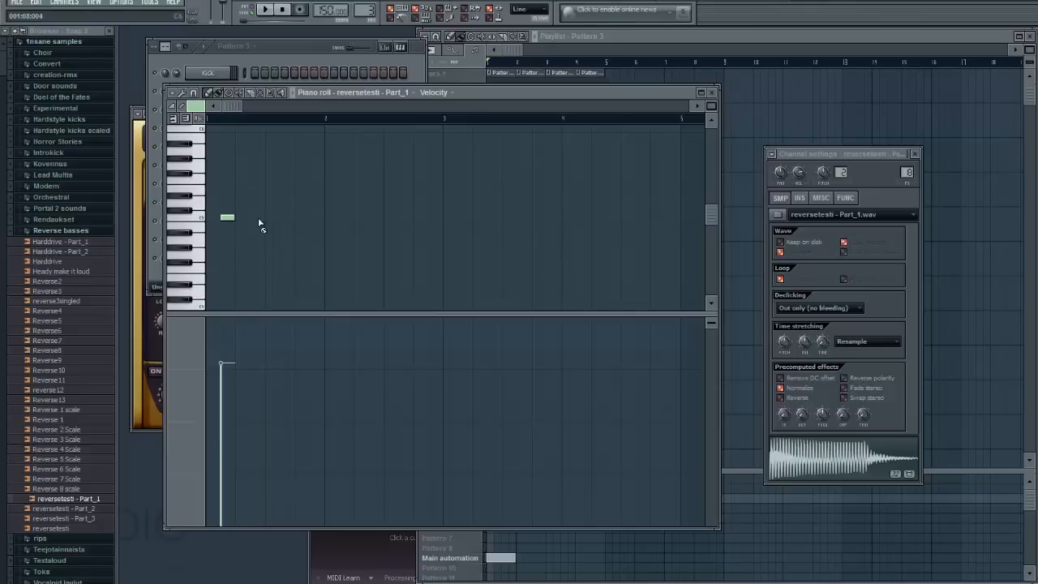
pyautogui.click(194, 95)
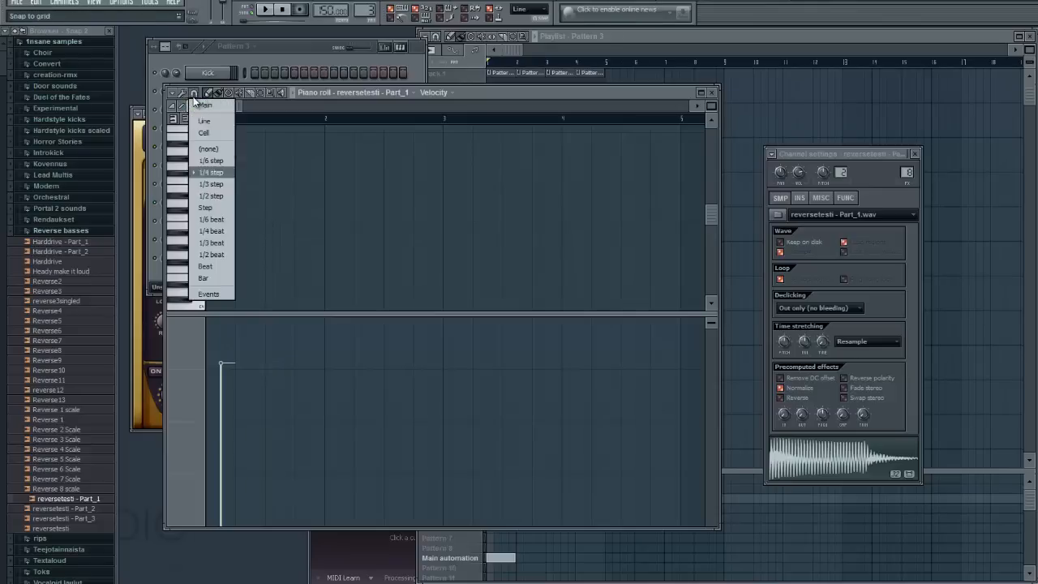
pyautogui.click(207, 207)
pyautogui.click(257, 217)
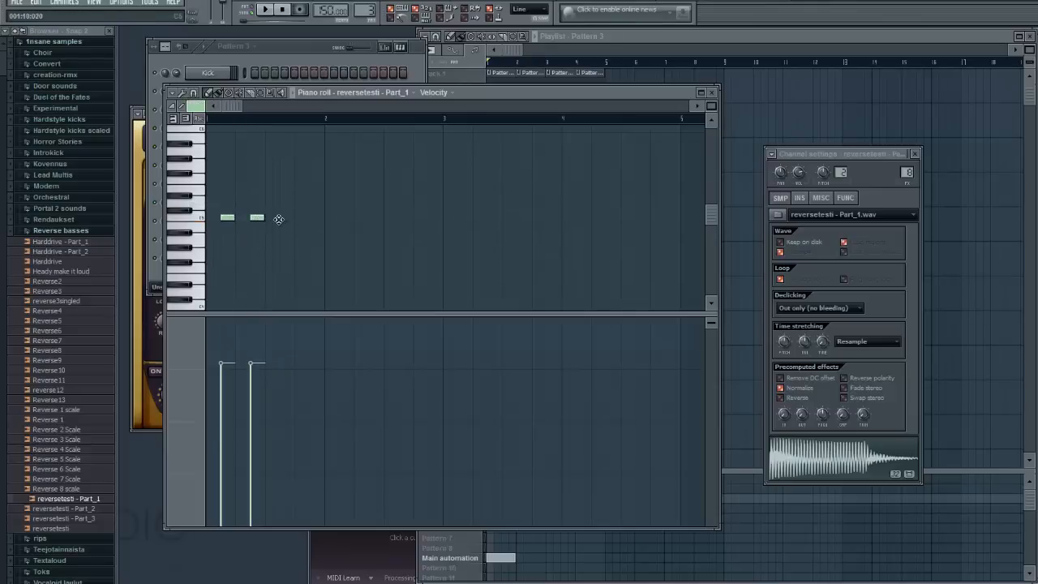
pyautogui.click(286, 217)
pyautogui.click(317, 217)
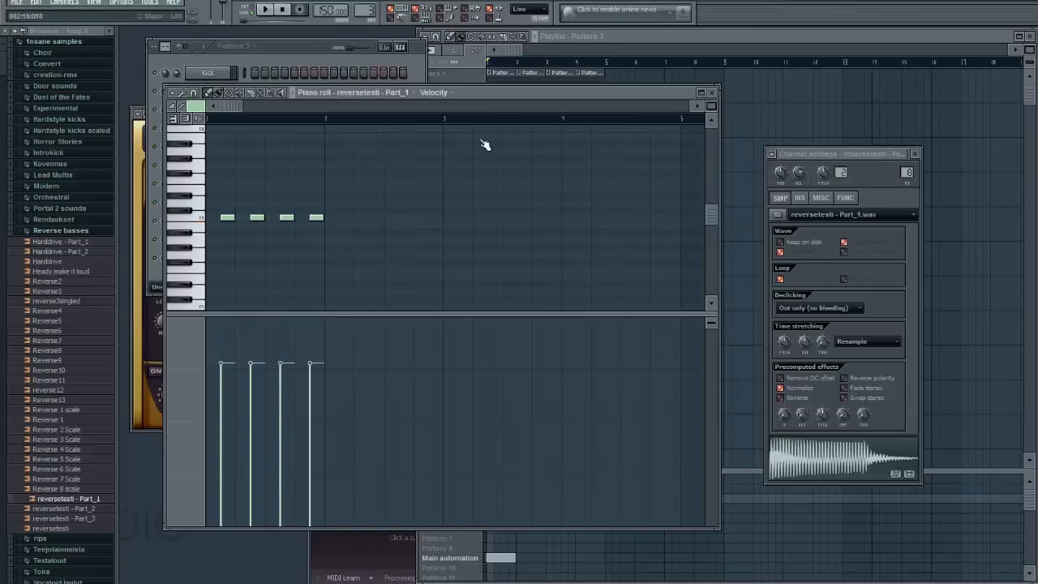
# Step: Play the arrangement with the reverse bass notes from the playlist and stop playback
pyautogui.click(511, 54)
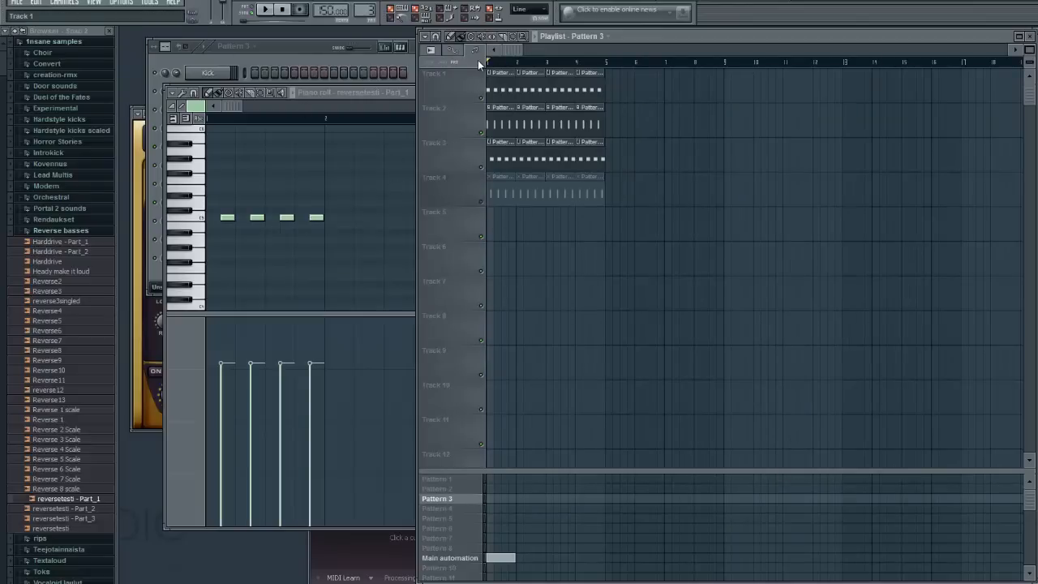
pyautogui.press('space')
pyautogui.press('space')
# Step: Enable the volume envelope of the reversetesti - Part_1 channel and adjust its settings
pyautogui.click(287, 47)
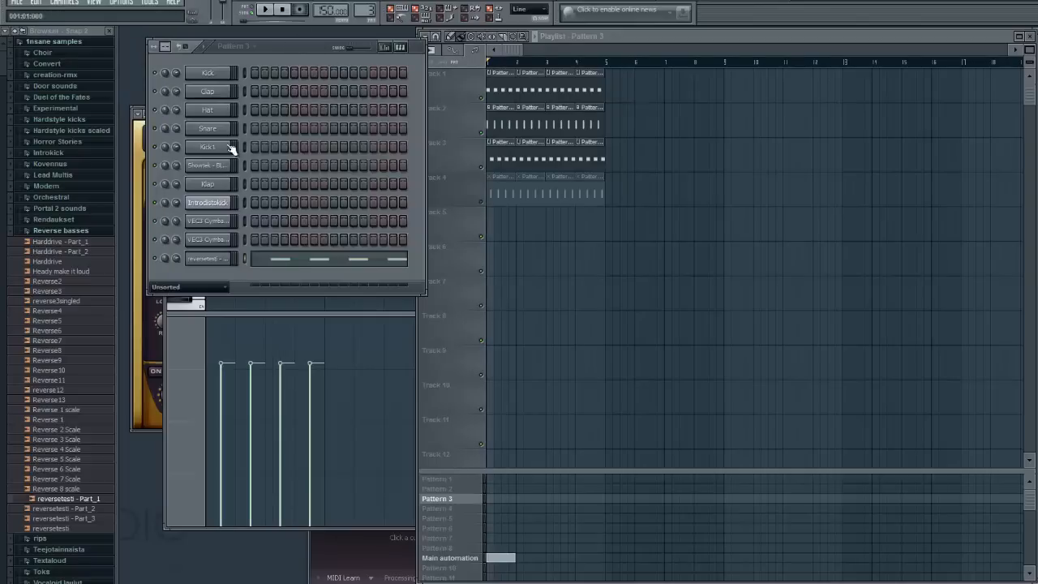
pyautogui.click(215, 260)
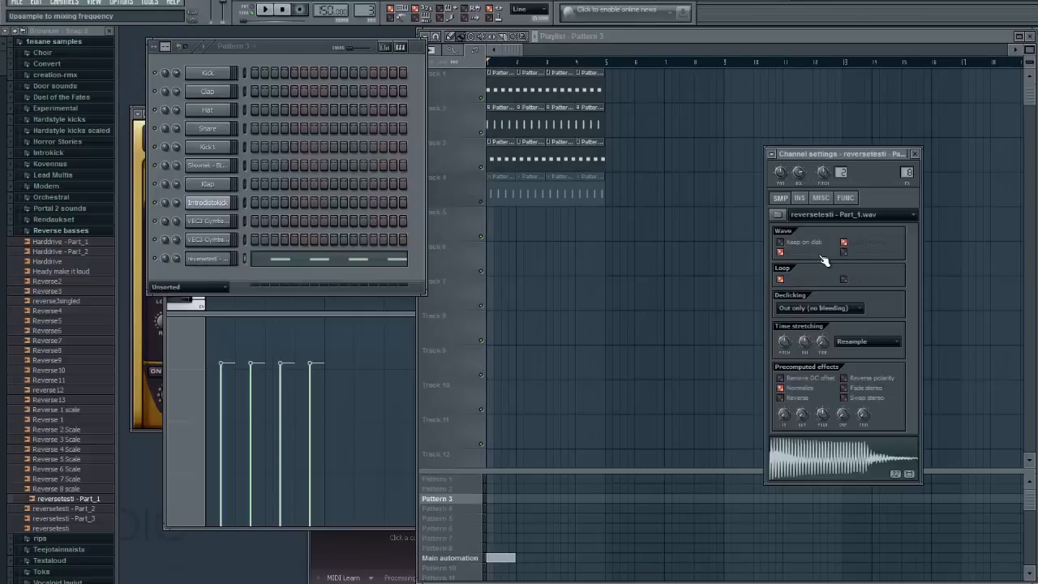
pyautogui.click(799, 198)
pyautogui.moveTo(799, 268); pyautogui.dragTo(825, 384)
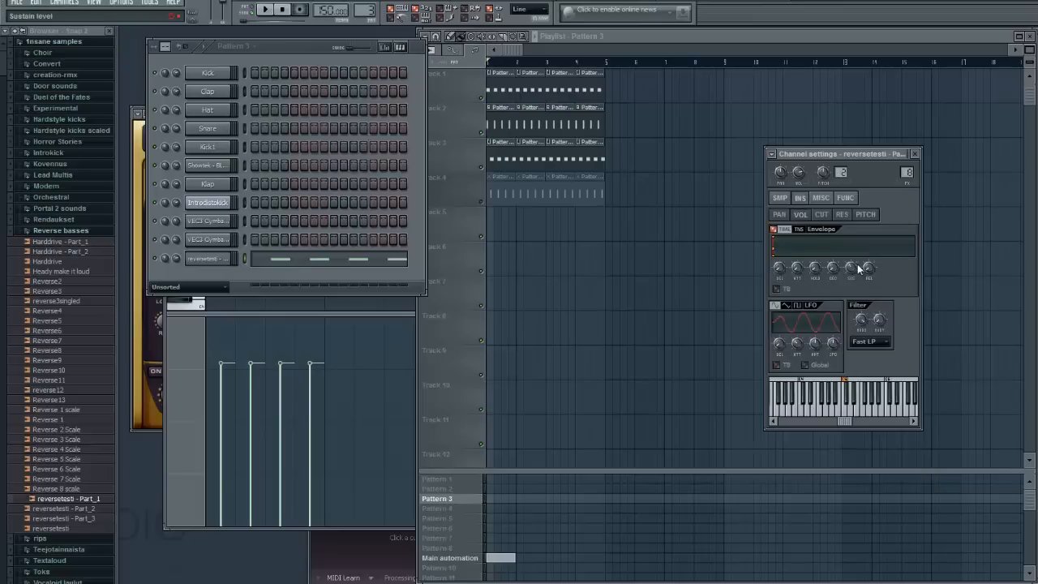
# Step: Play the arrangement to hear the reverse bass with its volume envelope, and stop playback
pyautogui.click(510, 49)
pyautogui.press('space')
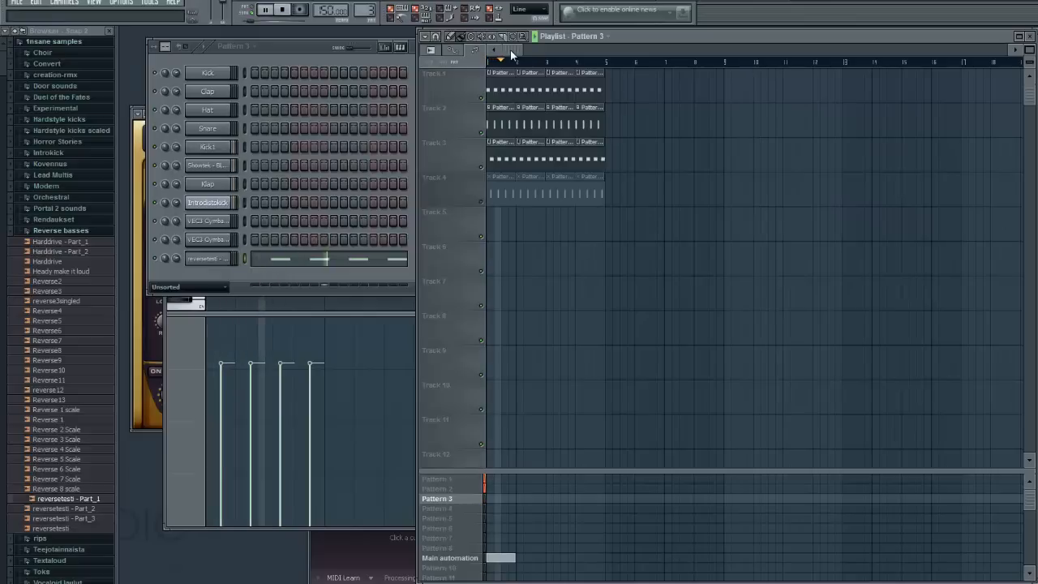
pyautogui.press('space')
# Step: Transpose the four reversetesti - Part_1 notes down three semitones to A4 and play the result
pyautogui.click(193, 256)
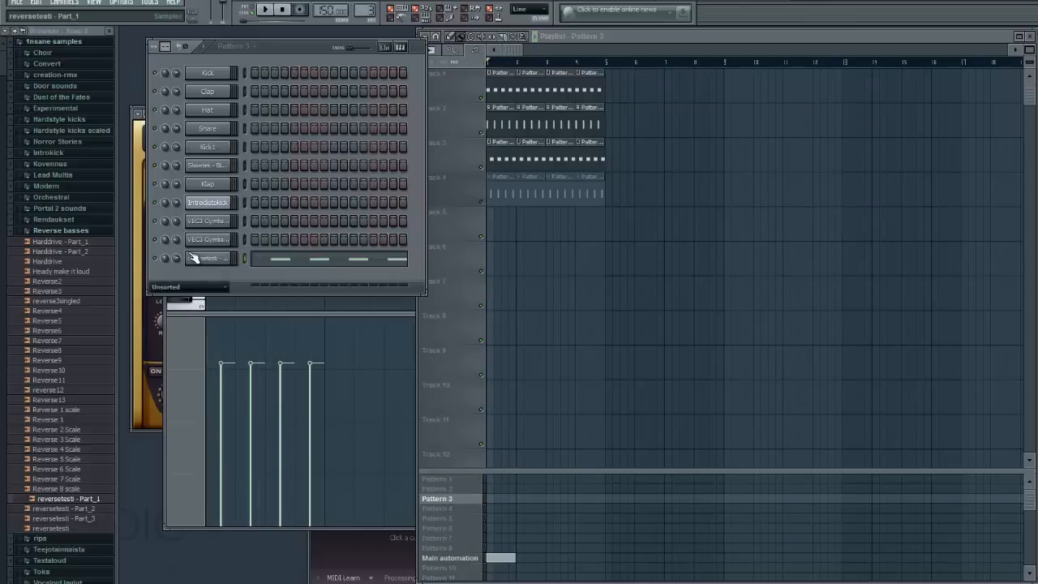
pyautogui.press('F7')
pyautogui.press('F7')
pyautogui.press('F7')
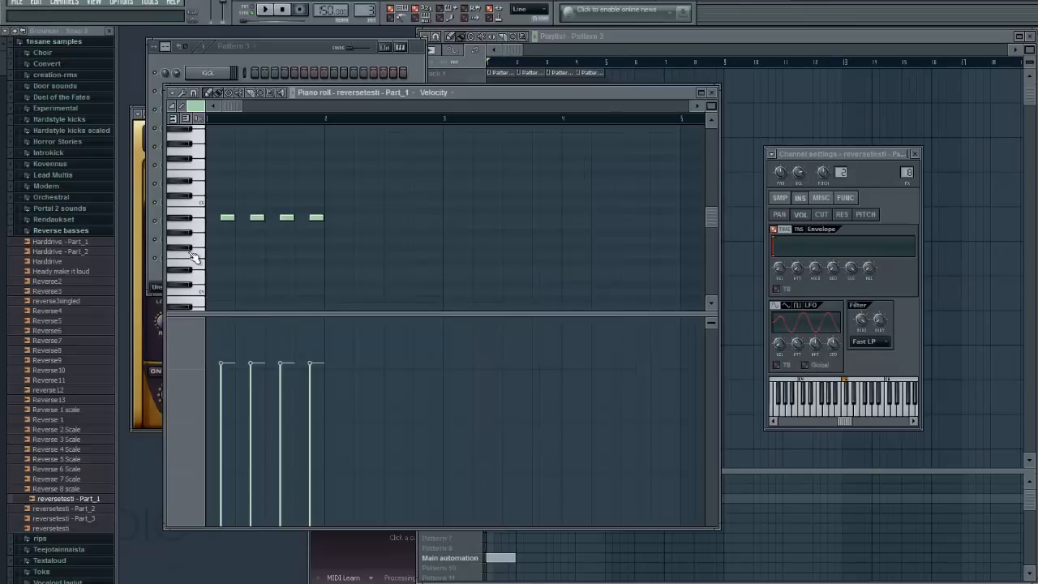
pyautogui.press('space')
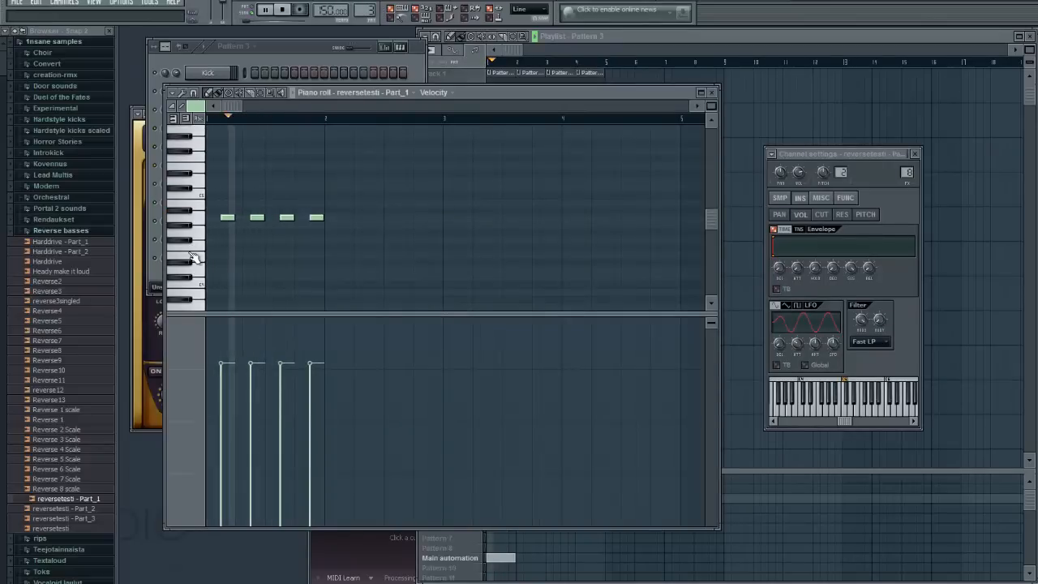
pyautogui.press('space')
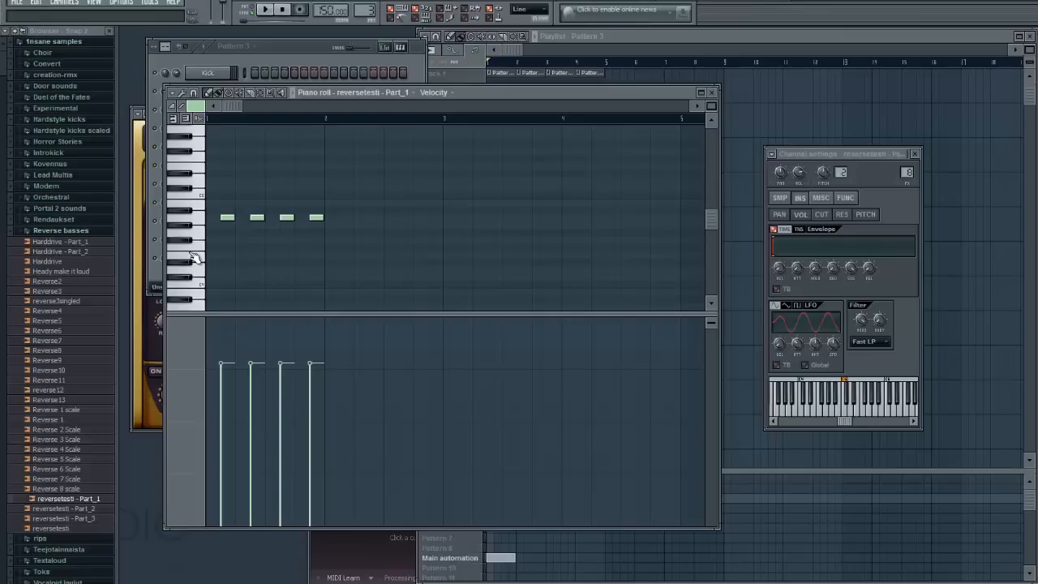
# Step: Set the piano roll snap to 1/4 step, shift all four notes a quarter step earlier, and play the result
pyautogui.scroll(1, 240, 106)
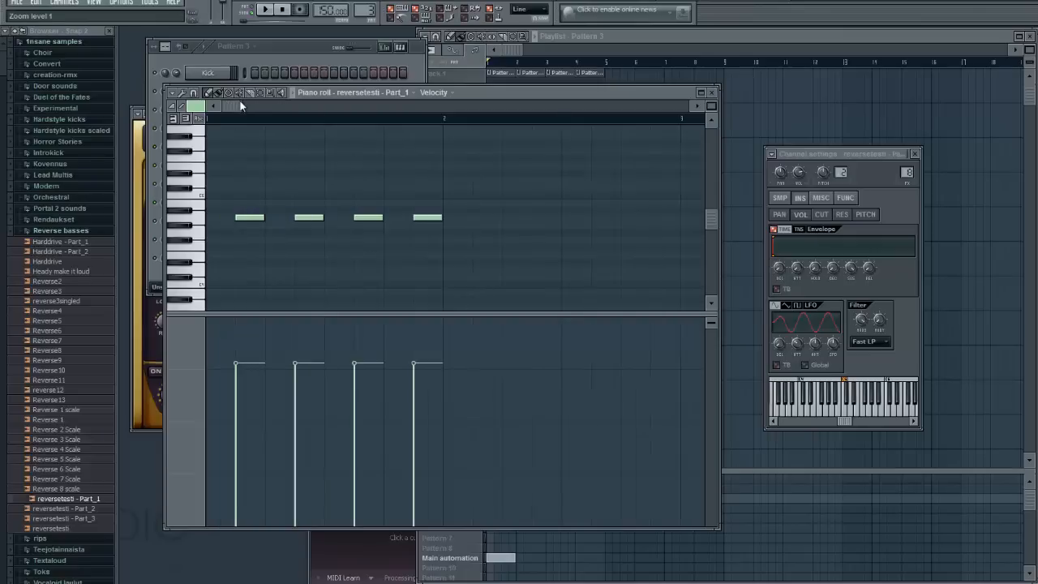
pyautogui.click(193, 92)
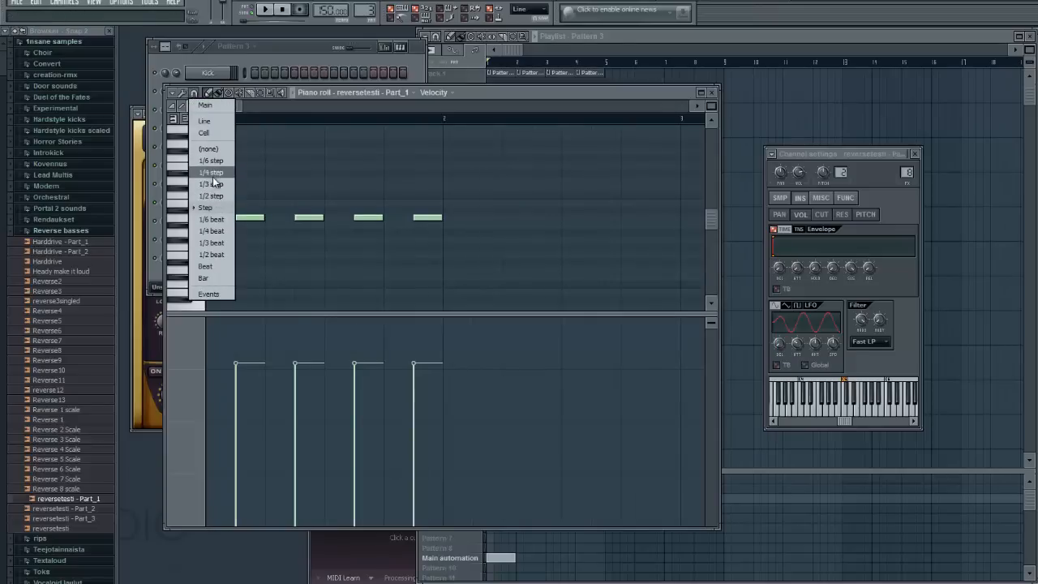
pyautogui.click(216, 172)
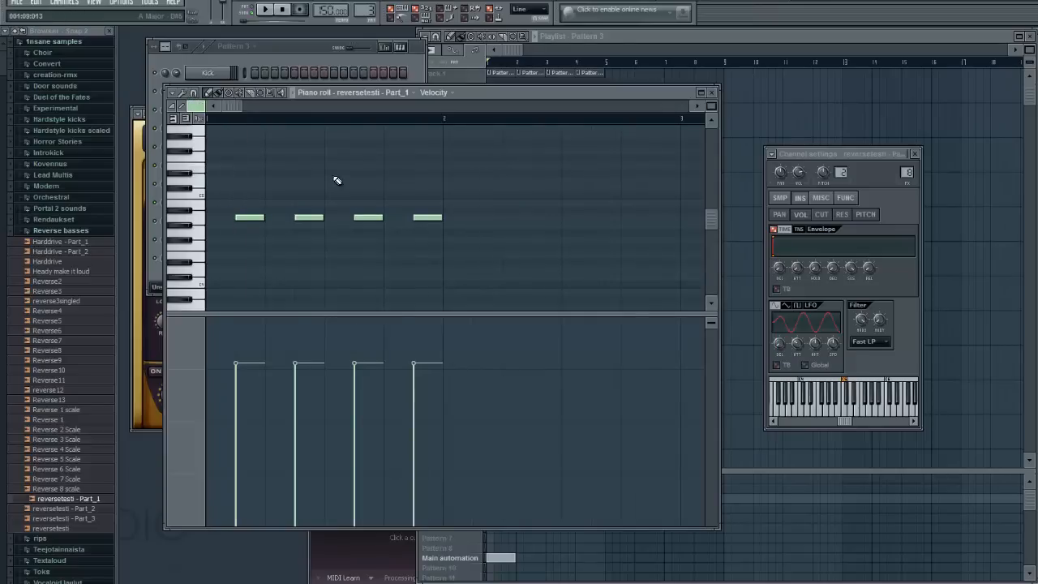
pyautogui.hotkey('shift', 'Left')
pyautogui.press('space')
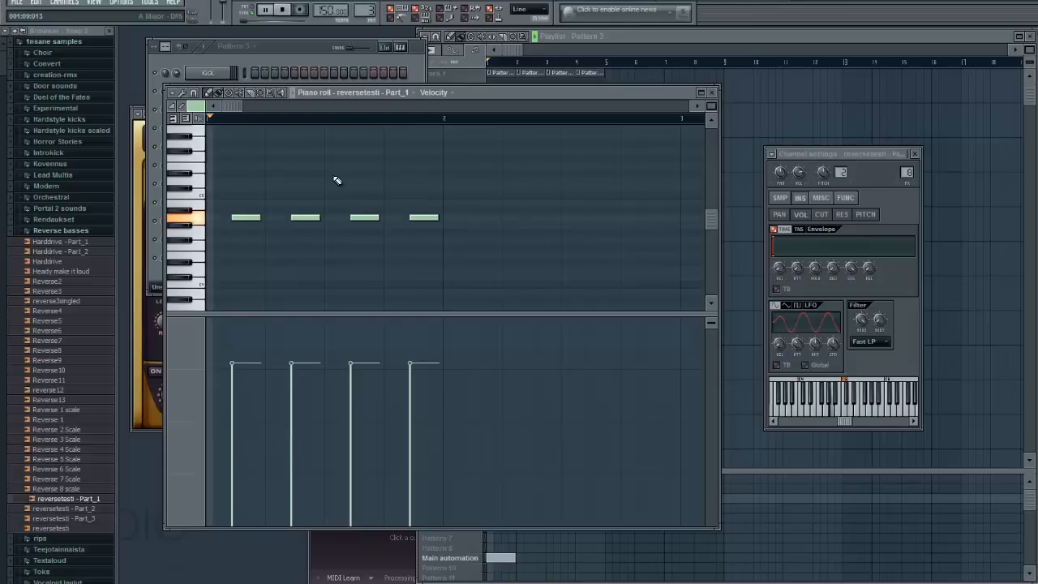
pyautogui.press('space')
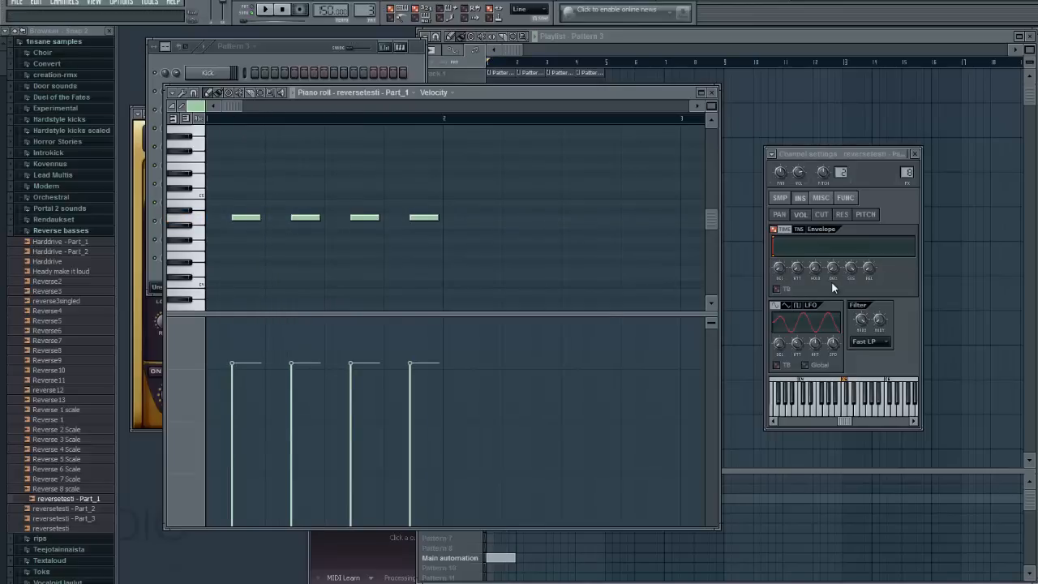
# Step: Lengthen the attack of the reversetesti - Part_1 volume envelope, adjust its attack tension, and play the arrangement after each change
pyautogui.click(797, 268)
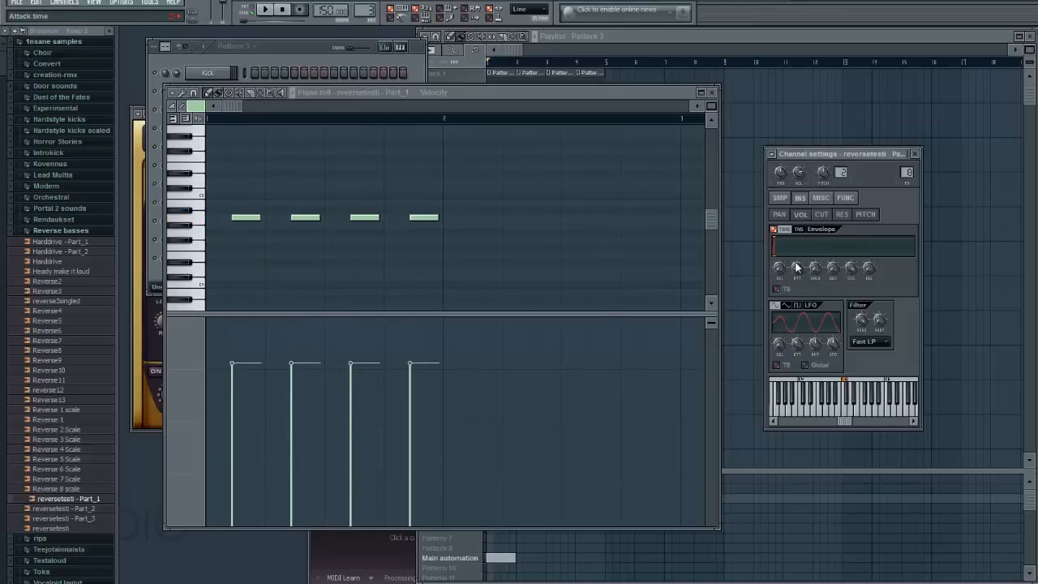
pyautogui.press('space')
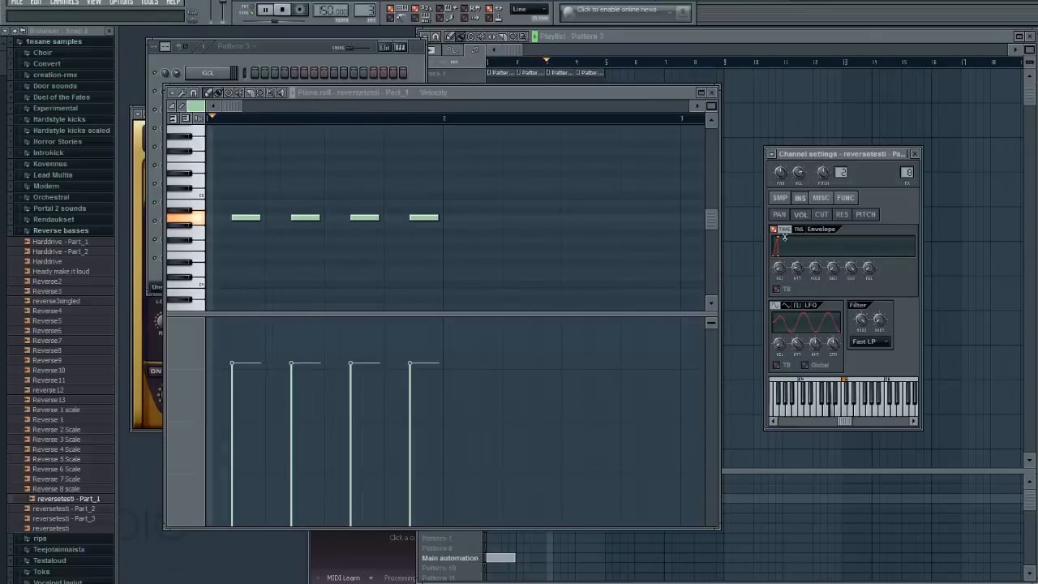
pyautogui.press('space')
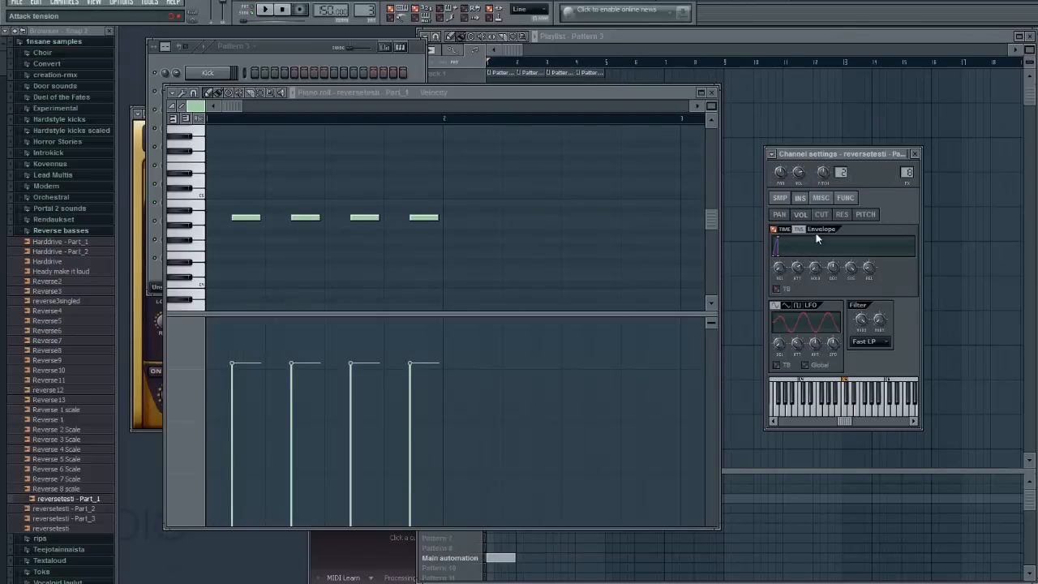
pyautogui.press('space')
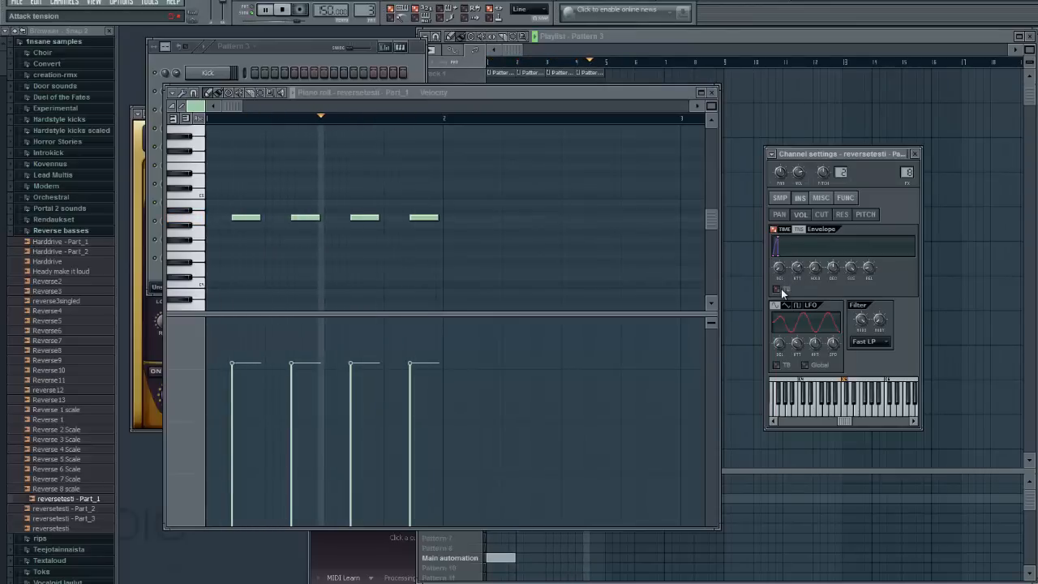
pyautogui.press('space')
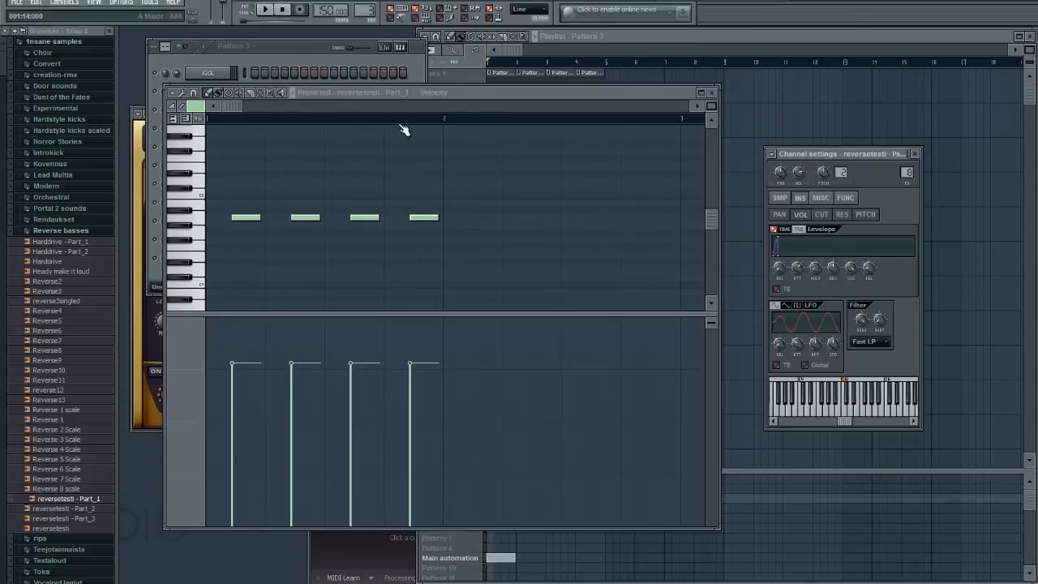
# Step: Lengthen all four reversetesti - Part_1 notes slightly so the last one reaches the end of bar 1, and play the result
pyautogui.click(493, 96)
pyautogui.hotkey('ctrl', 'a')
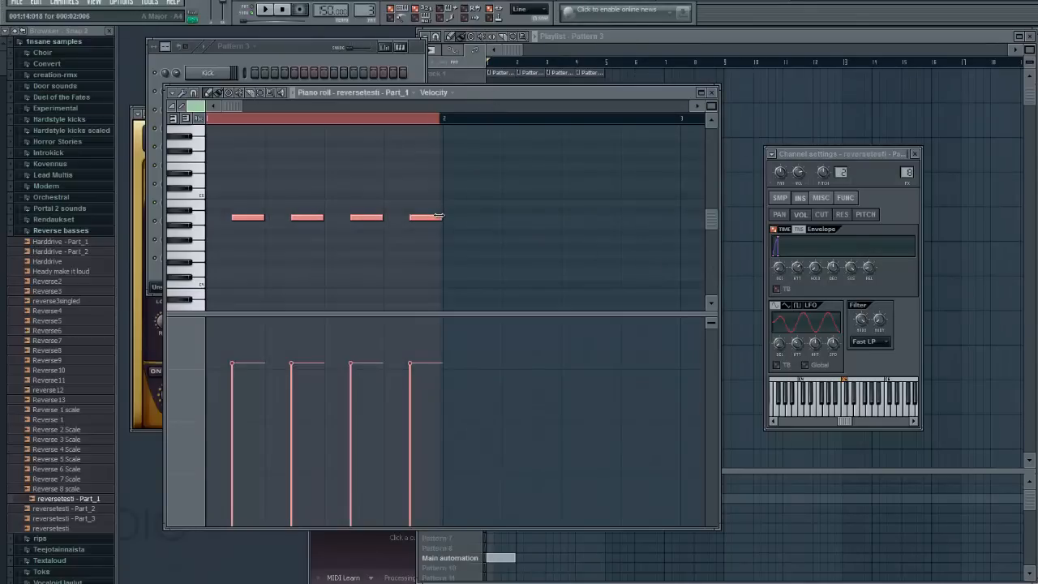
pyautogui.press('space')
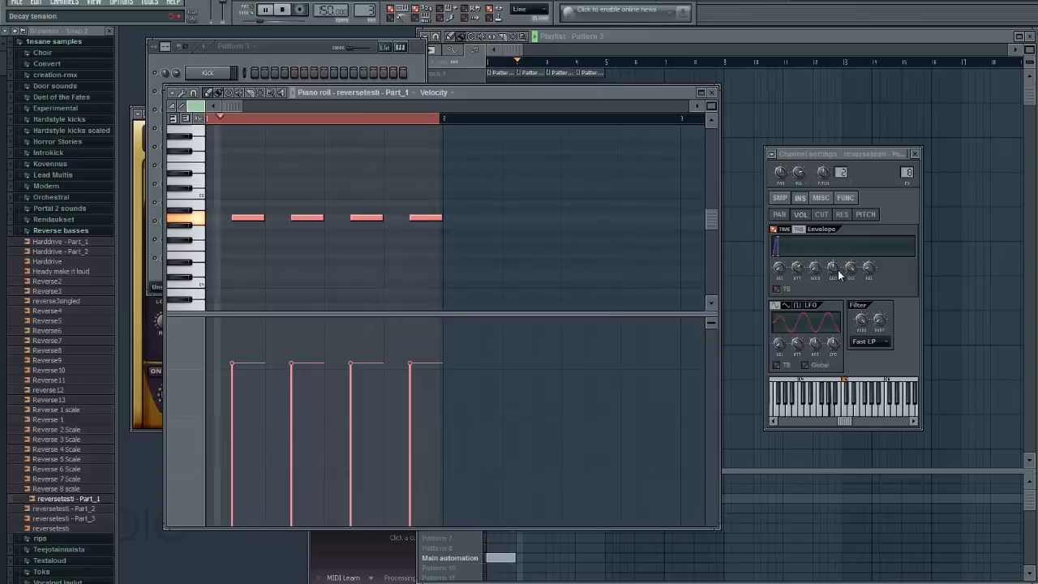
pyautogui.press('space')
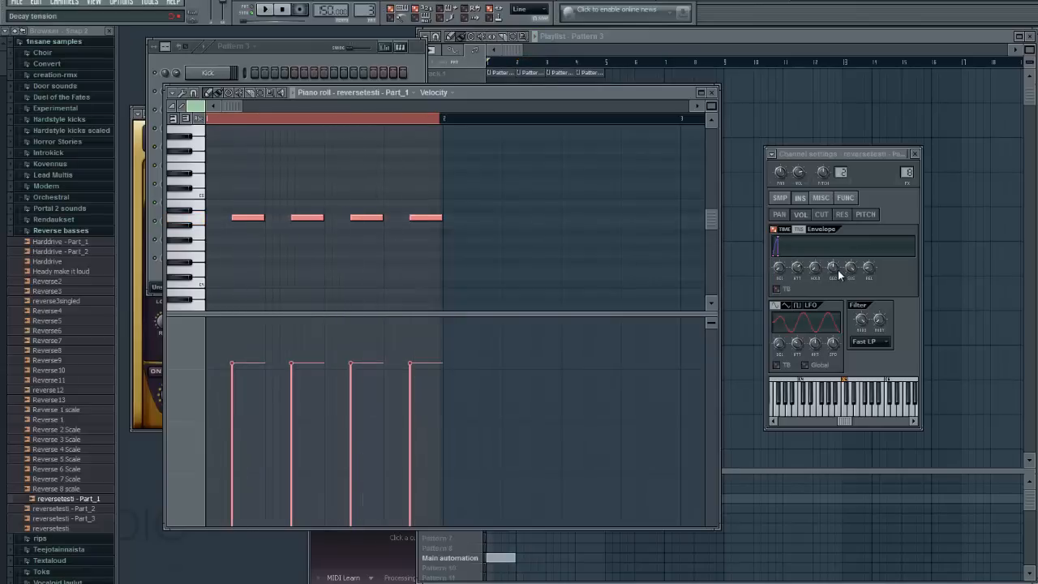
# Step: Adjust the time and sustain settings of the volume envelope into a short rise and fall, and audition it
pyautogui.click(797, 231)
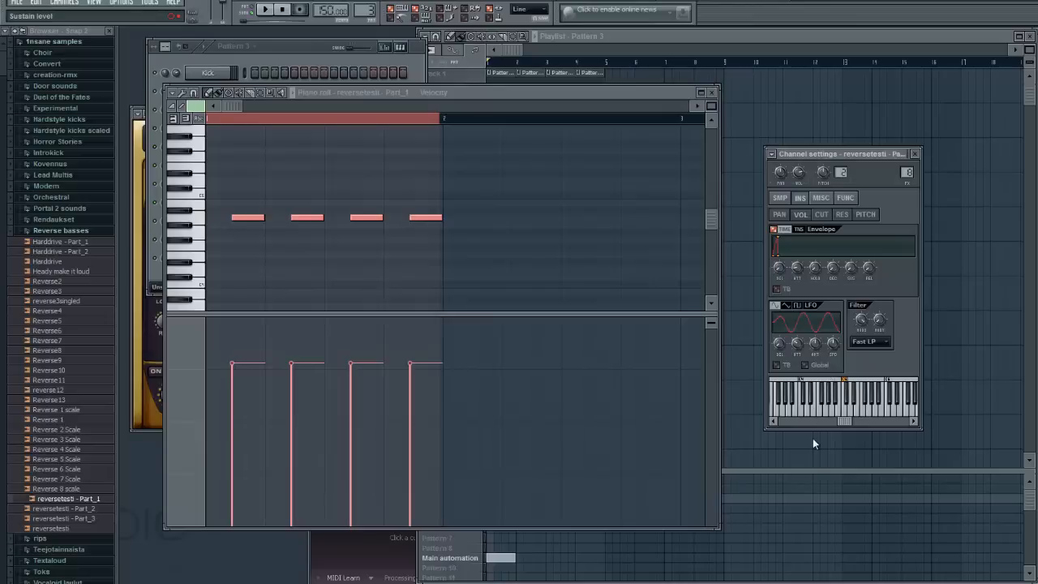
pyautogui.press('space')
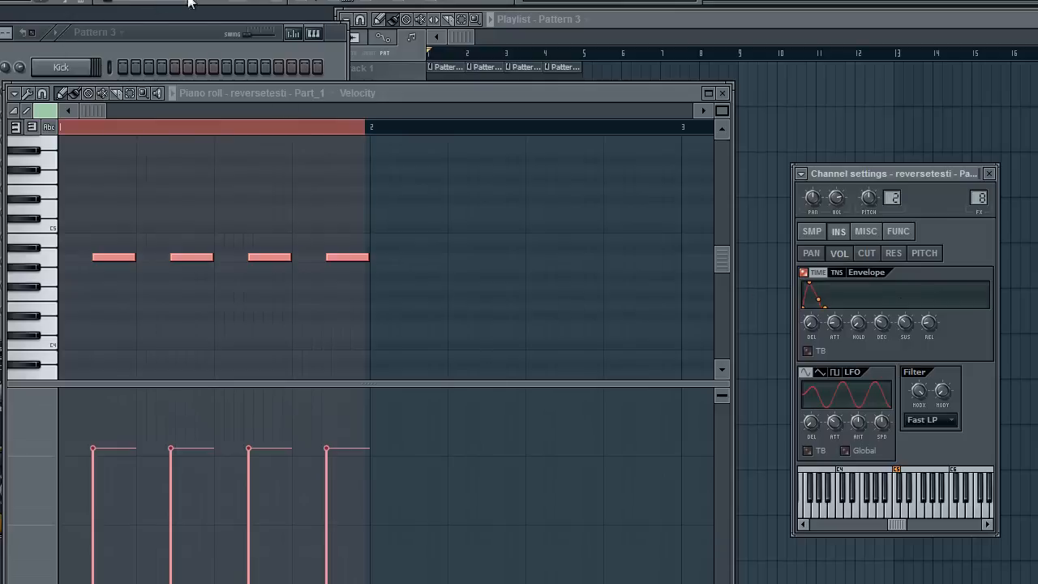
# Step: Open the mixer and load CamelCrusher in the first effect slot of the reversetesti - Part_1 track
pyautogui.click(192, 38)
pyautogui.click(63, 312)
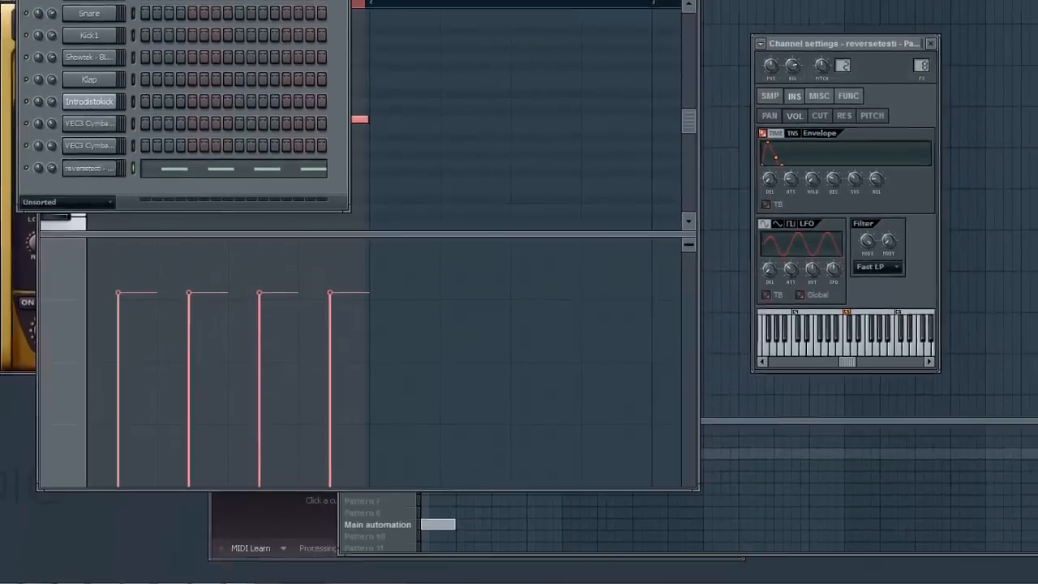
pyautogui.press('F9')
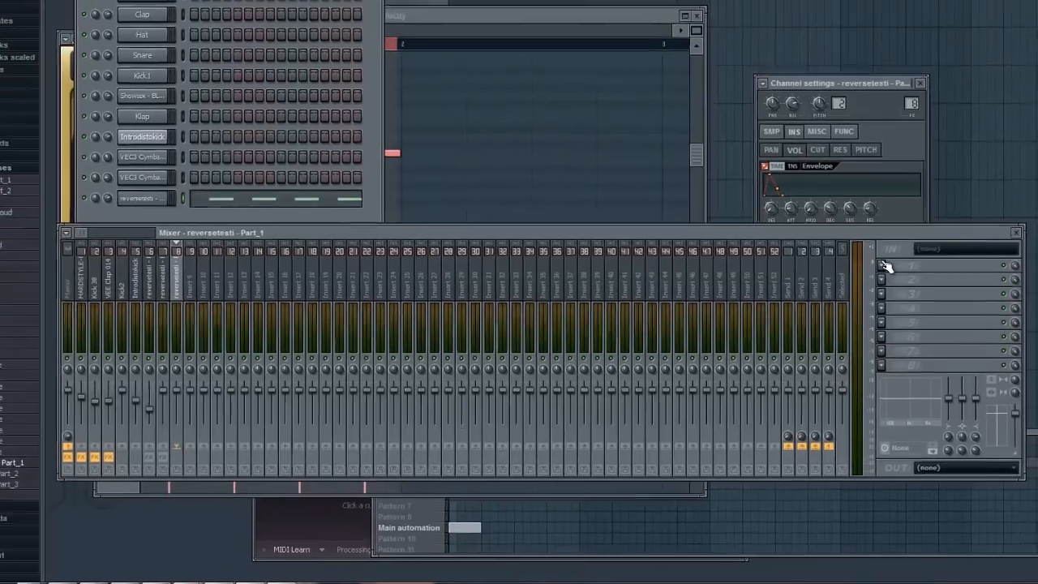
pyautogui.click(888, 225)
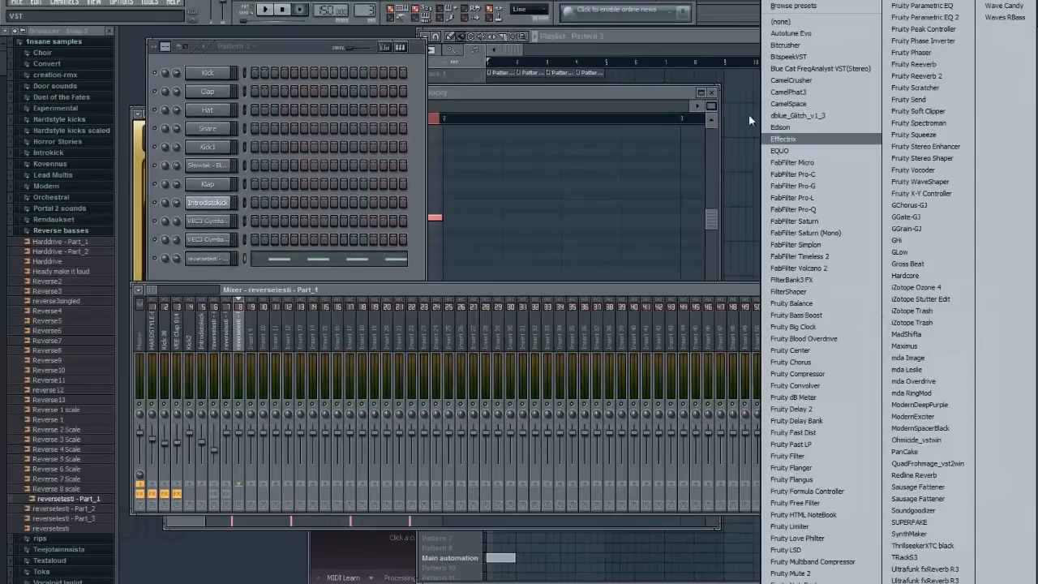
pyautogui.click(792, 82)
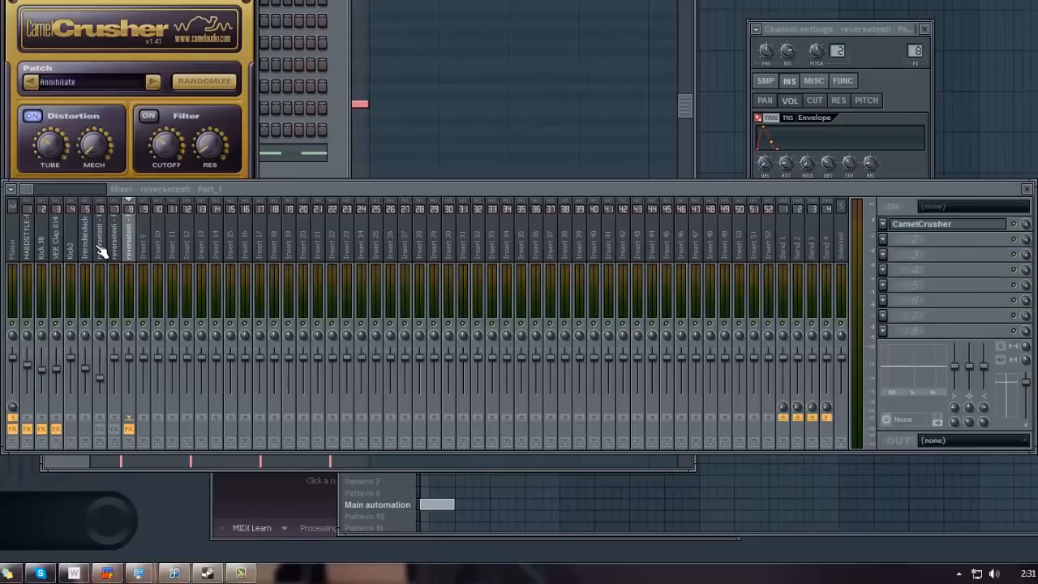
# Step: Check the effect chain on the reversetesti - Part_3 track and load ThrillseekerXTC black in the second slot of reversetesti - Part_1
pyautogui.click(101, 243)
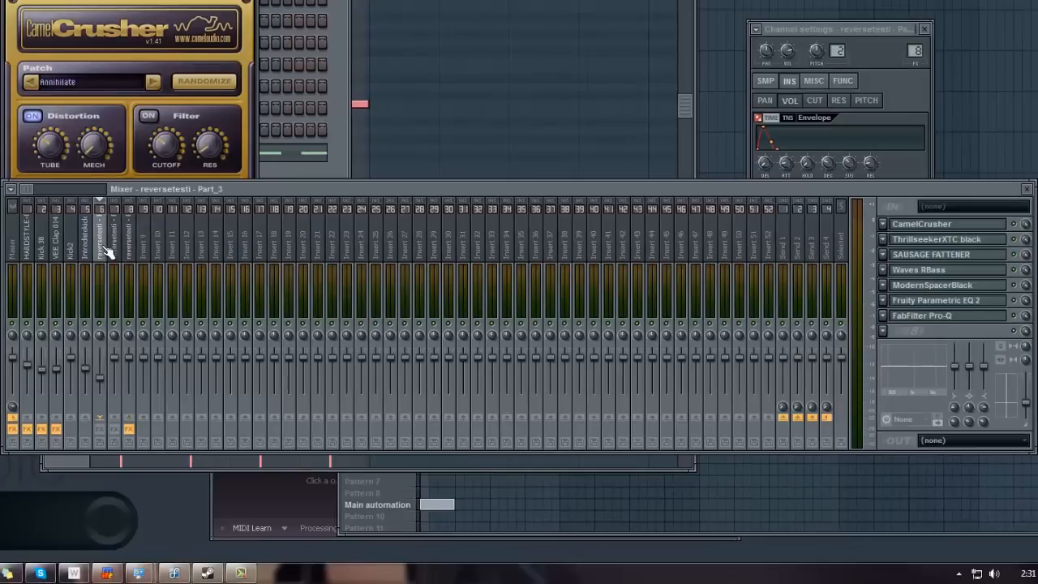
pyautogui.click(131, 245)
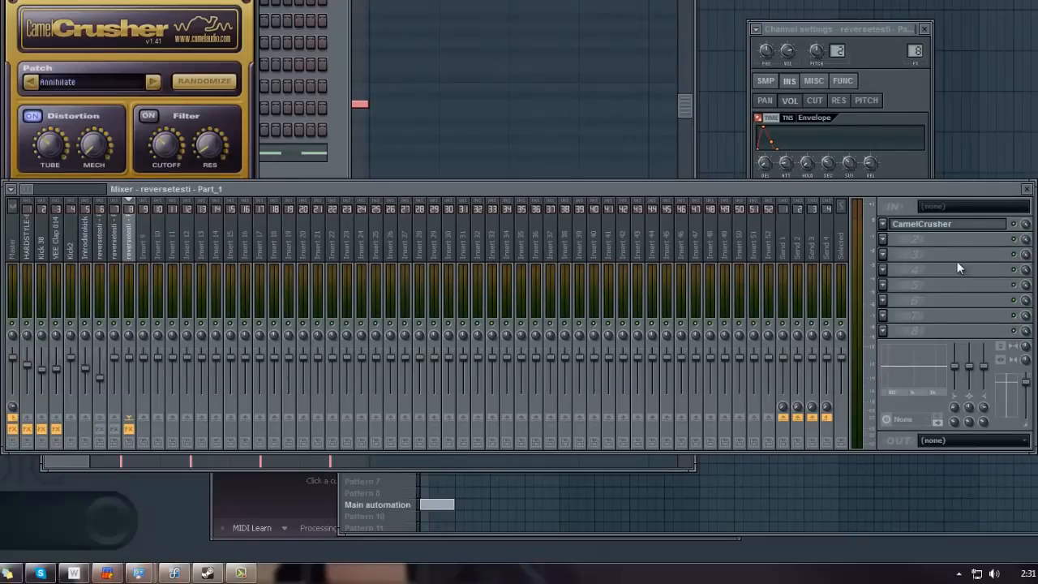
pyautogui.click(883, 241)
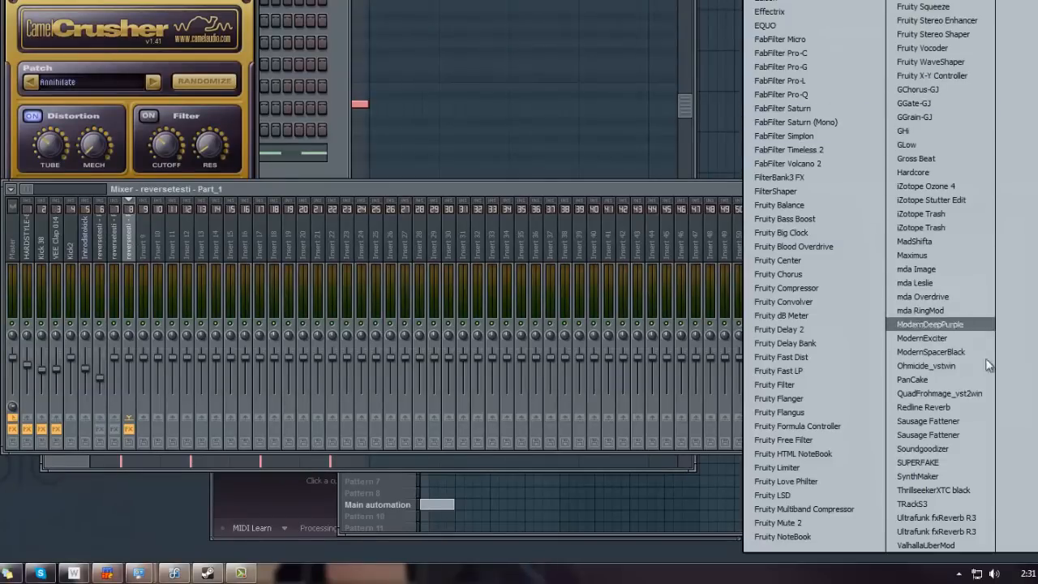
pyautogui.click(957, 491)
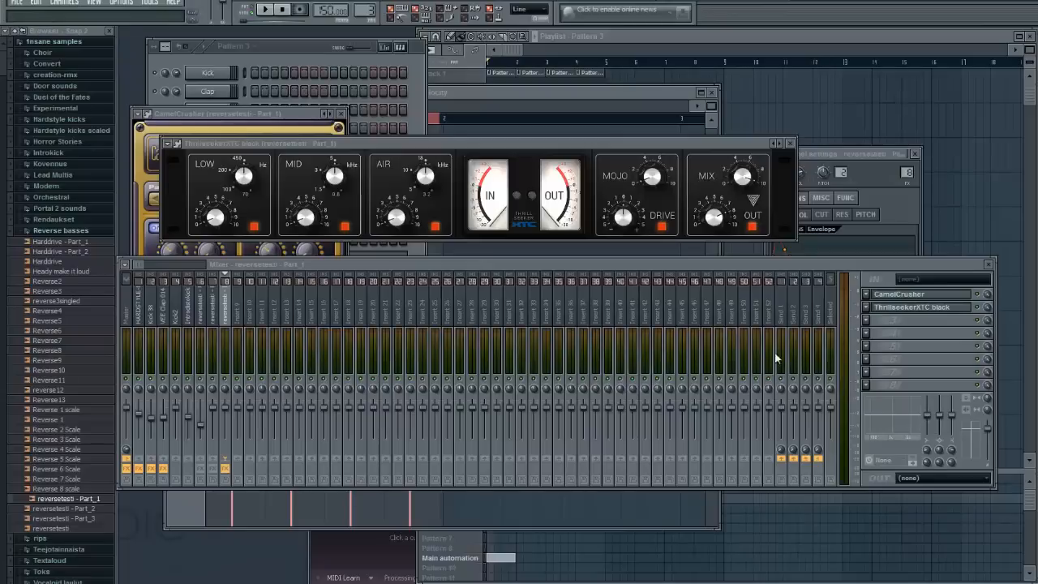
# Step: Load Sausage Fattener in the third effect slot of the reversetesti - Part_1 track and move its window aside
pyautogui.click(870, 320)
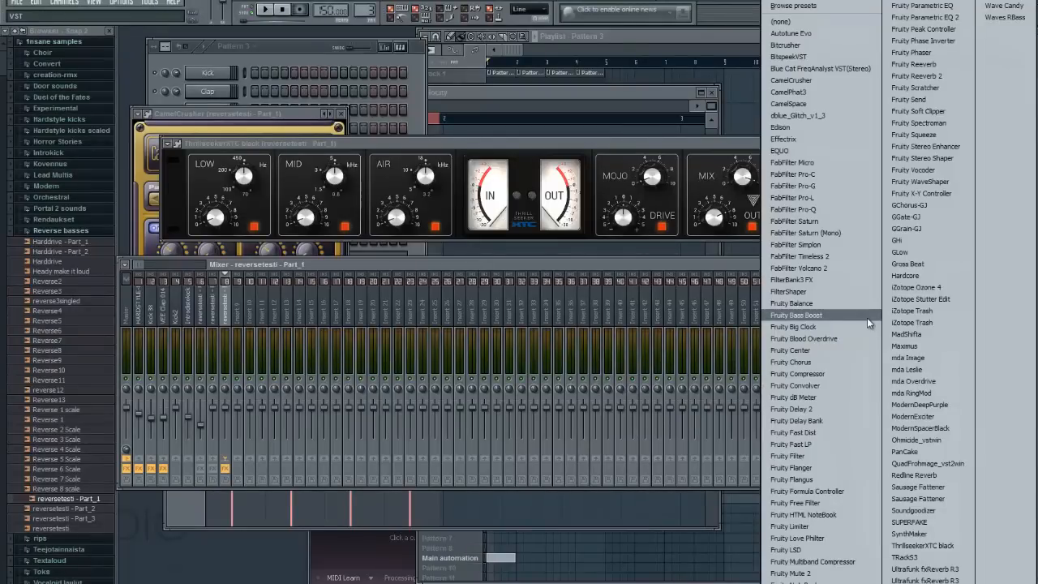
pyautogui.click(918, 498)
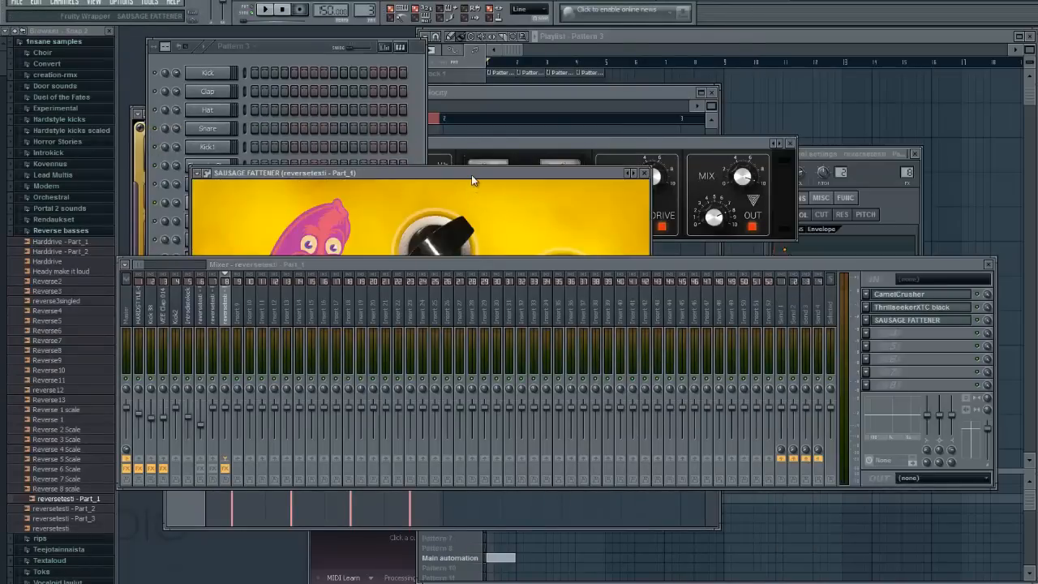
pyautogui.moveTo(469, 175); pyautogui.dragTo(233, 198)
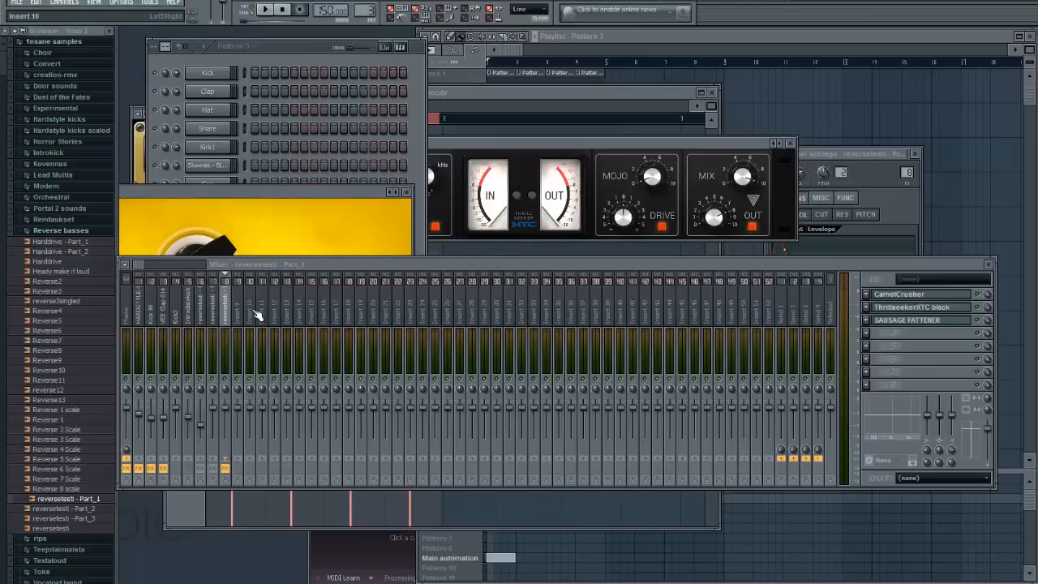
# Step: Consult the reversetesti - Part_3 effect chain again and load Waves RBass in the fourth slot of reversetesti - Part_1
pyautogui.click(204, 315)
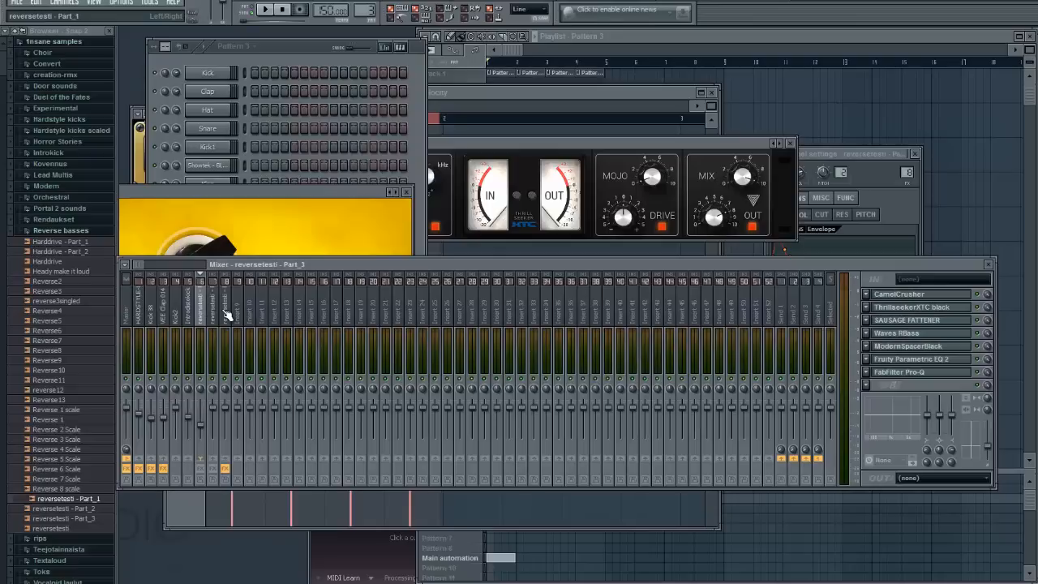
pyautogui.click(226, 315)
pyautogui.click(868, 336)
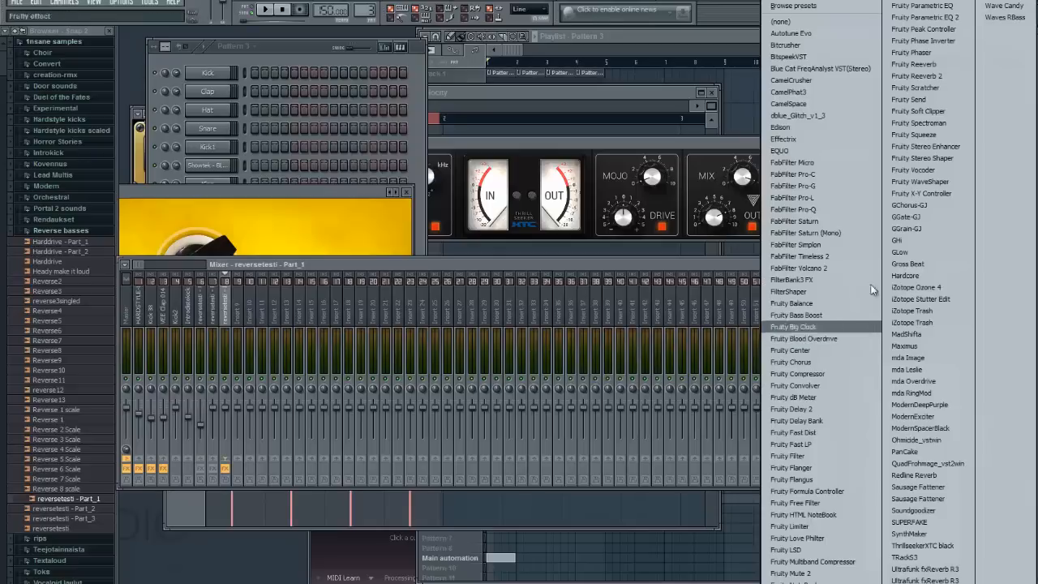
pyautogui.click(932, 11)
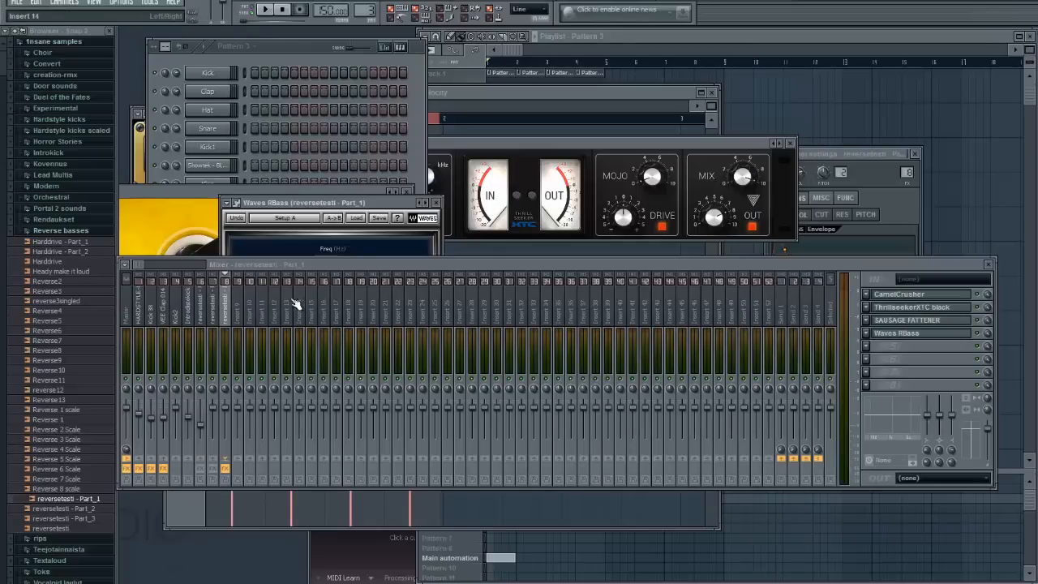
# Step: Add ModernSpacerBlack in the fifth slot and Fruity Parametric EQ 2 in the sixth slot of the reversetesti - Part_1 track
pyautogui.click(868, 357)
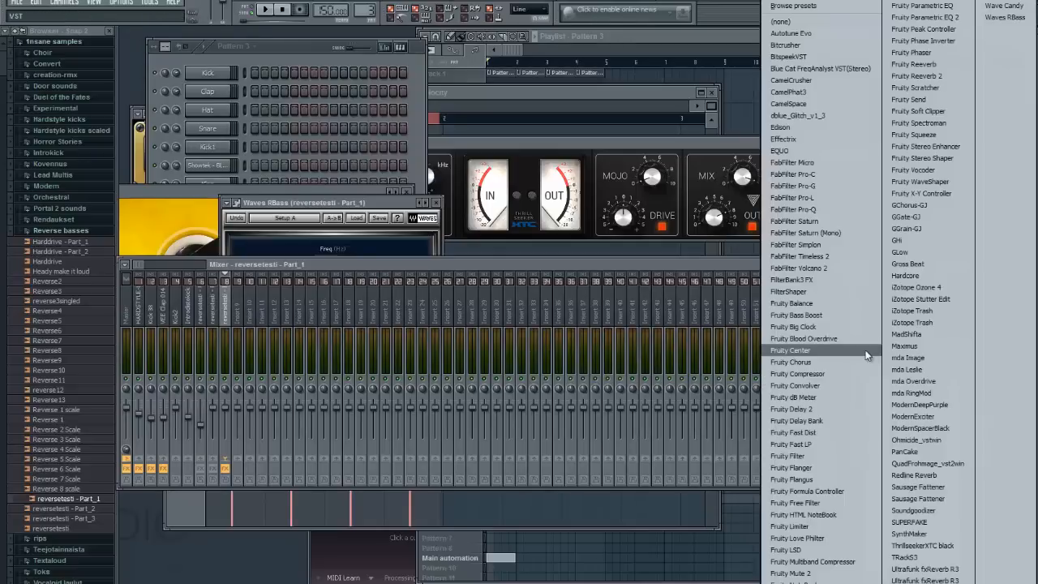
pyautogui.click(947, 427)
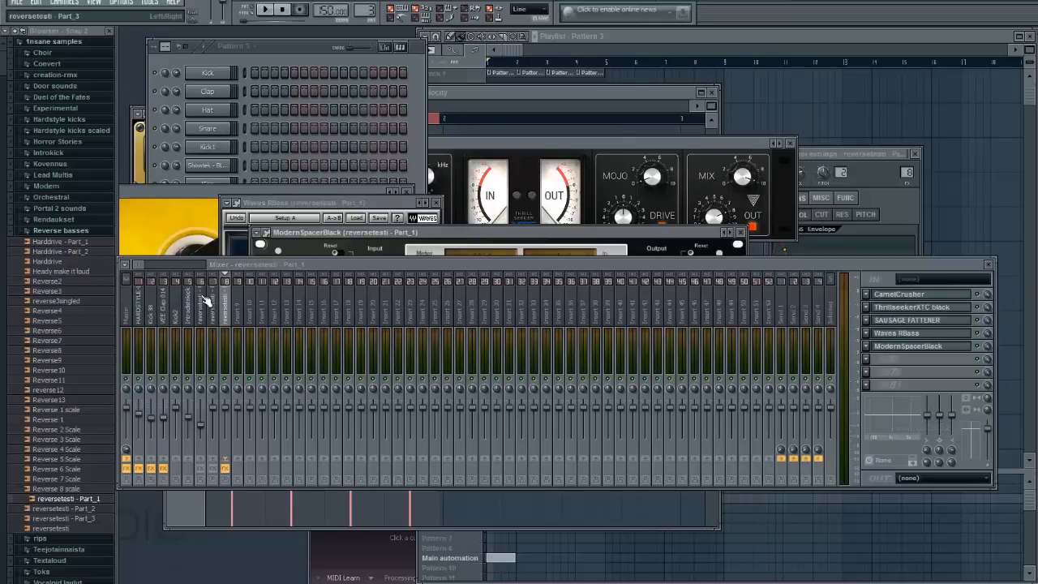
pyautogui.click(868, 369)
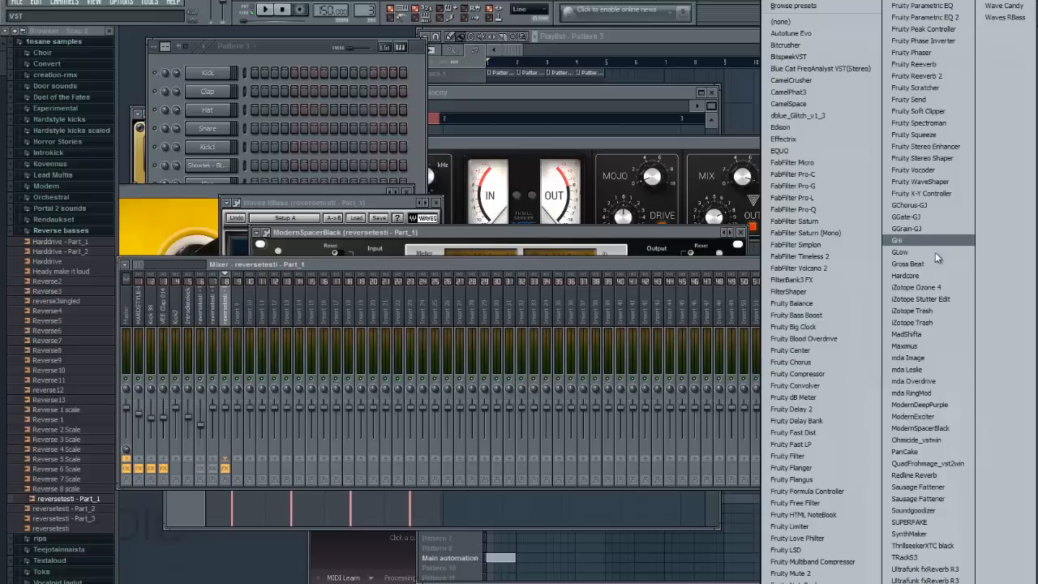
pyautogui.click(923, 18)
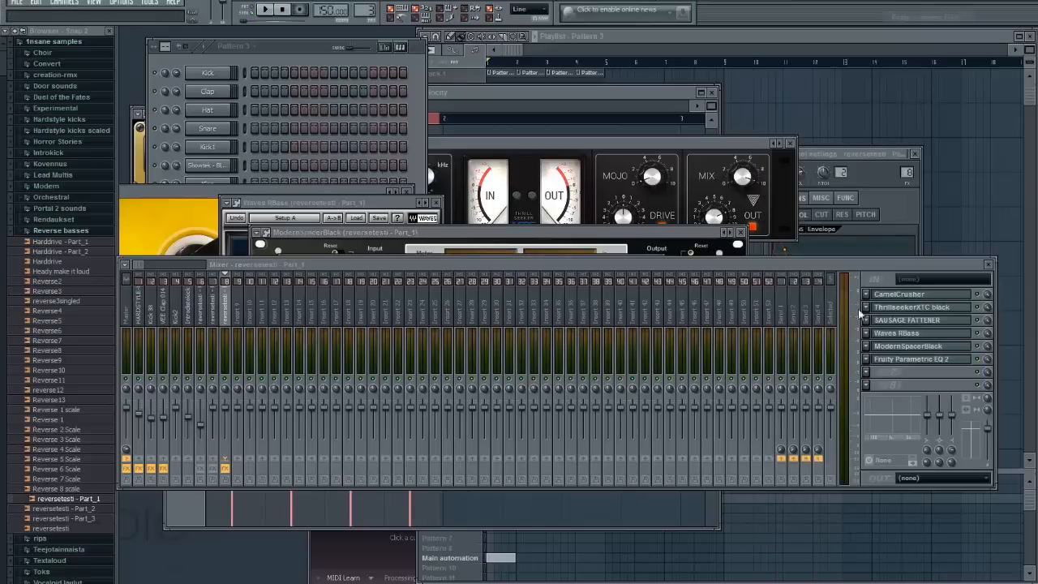
# Step: Load FabFilter Pro-Q in the seventh effect slot of reversetesti - Part_1 and clear the mixer out of view
pyautogui.click(871, 378)
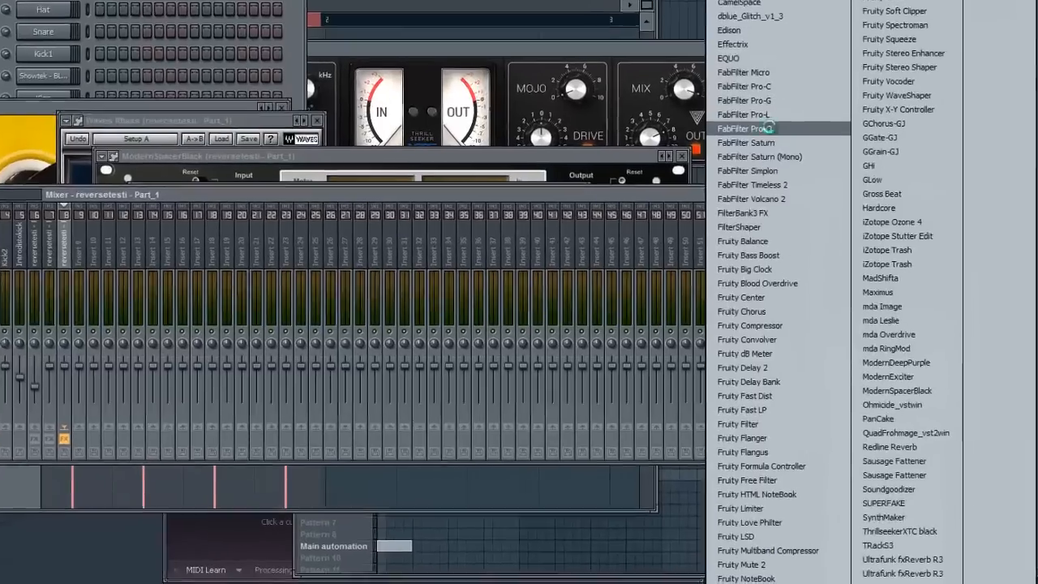
pyautogui.click(766, 128)
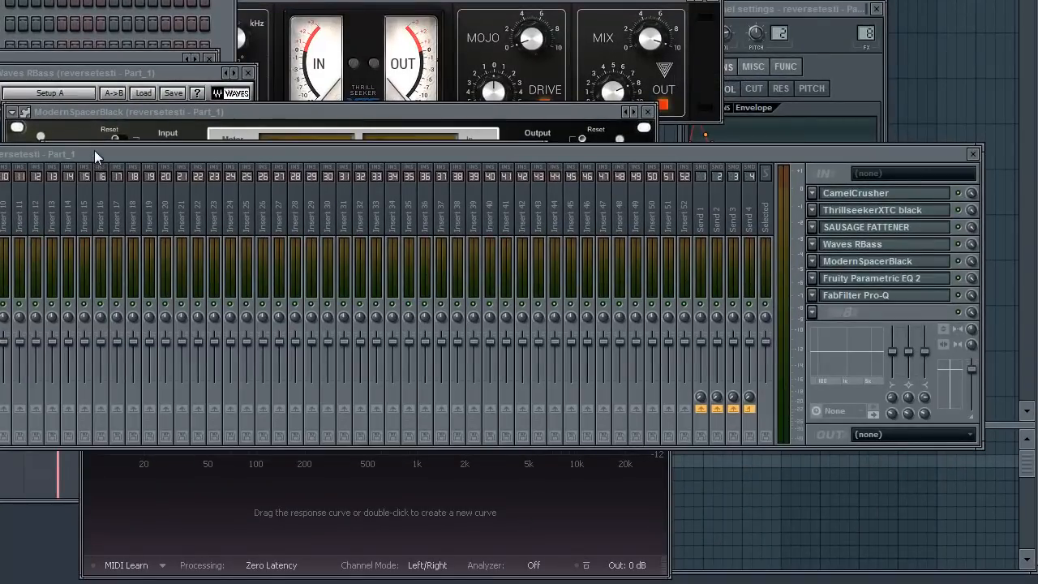
pyautogui.moveTo(94, 153); pyautogui.dragTo(1037, 134)
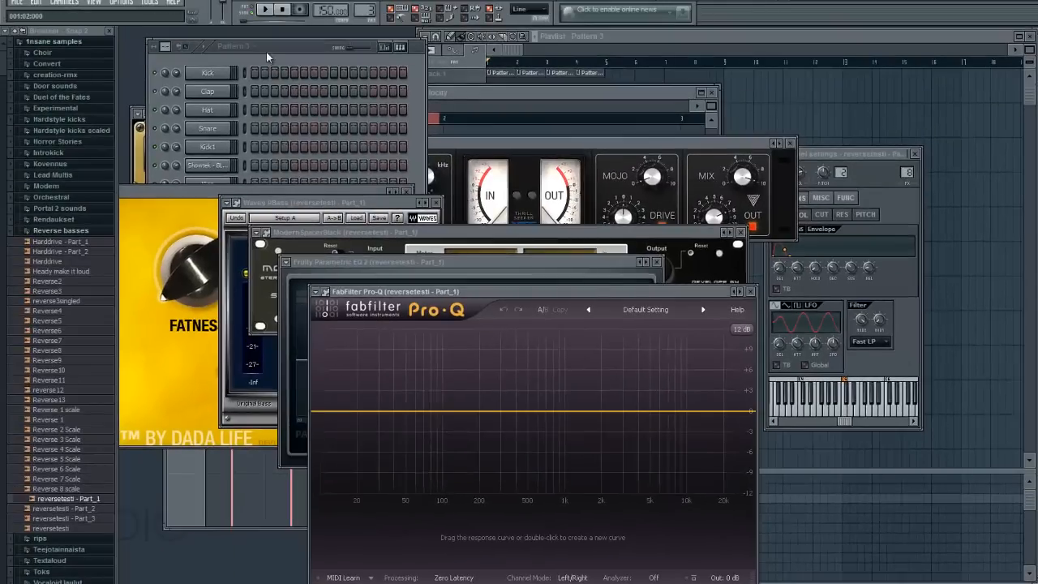
# Step: Load the blank patch in CamelCrusher, enable its filter with resonance at 86 %, and play the arrangement
pyautogui.click(266, 52)
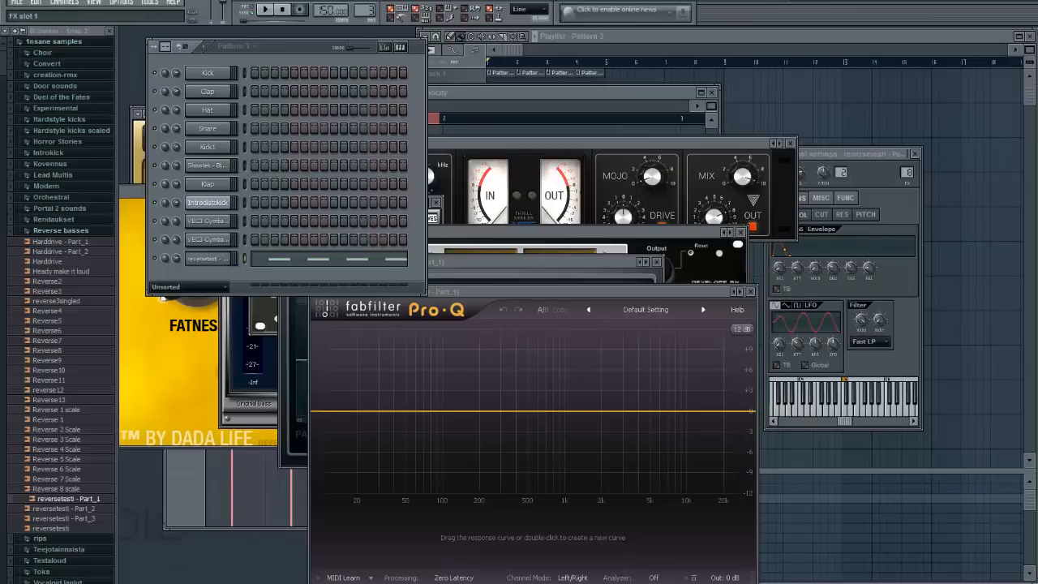
pyautogui.click(140, 153)
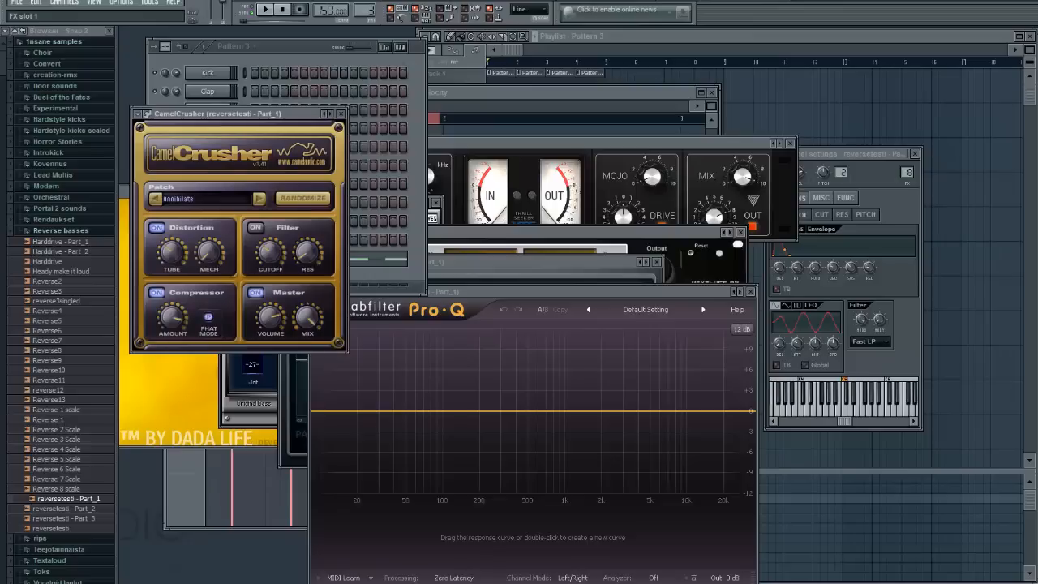
pyautogui.click(177, 211)
pyautogui.click(227, 274)
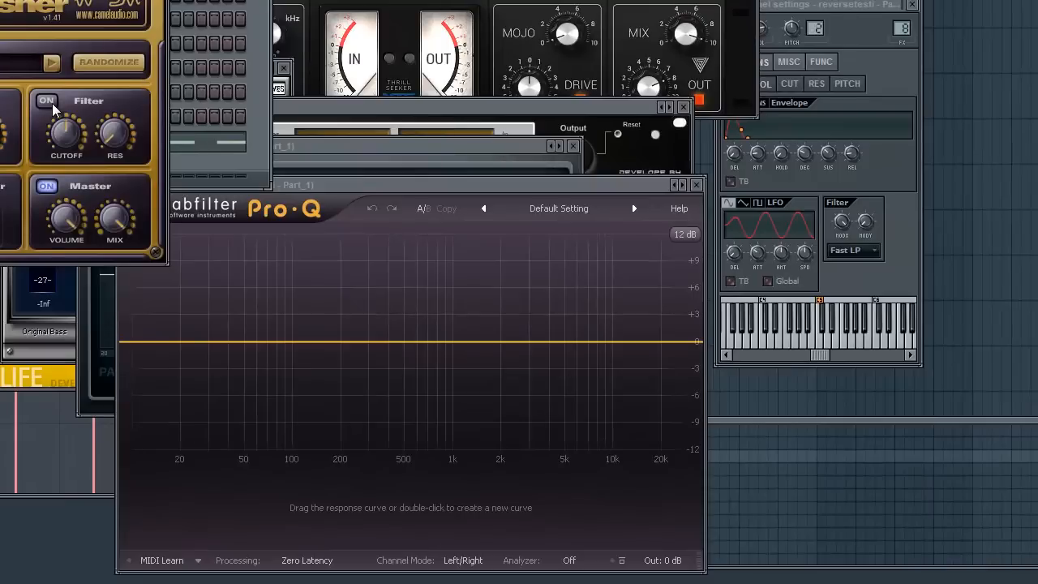
pyautogui.click(48, 103)
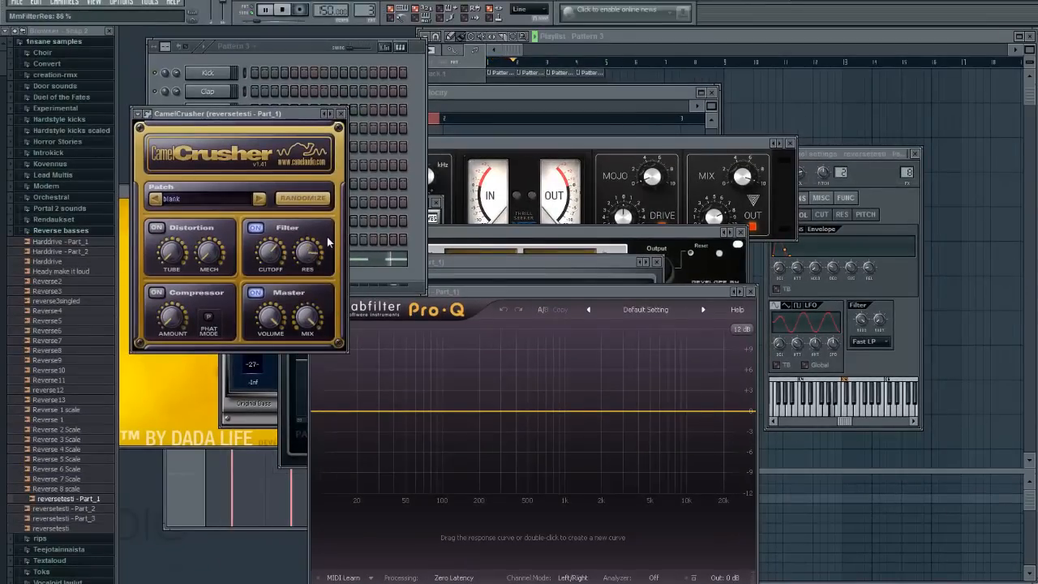
# Step: Set CamelCrusher's filter resonance to 67 %, enable its distortion section, and adjust the Tube and Mech amounts
pyautogui.moveTo(328, 241); pyautogui.dragTo(313, 257)
pyautogui.press('space')
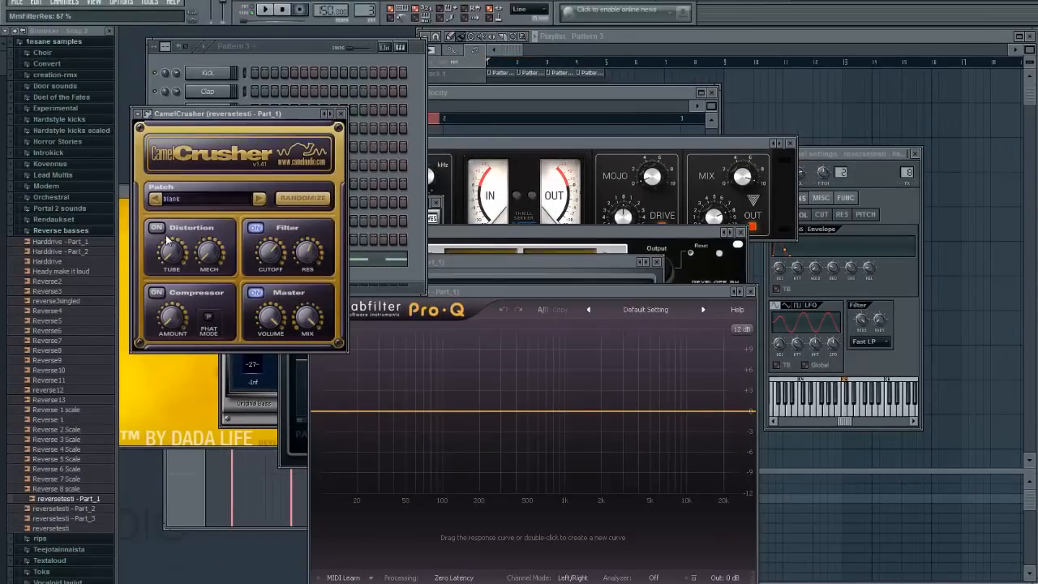
pyautogui.click(158, 231)
pyautogui.moveTo(167, 253); pyautogui.dragTo(201, 250)
pyautogui.moveTo(208, 228); pyautogui.dragTo(201, 247)
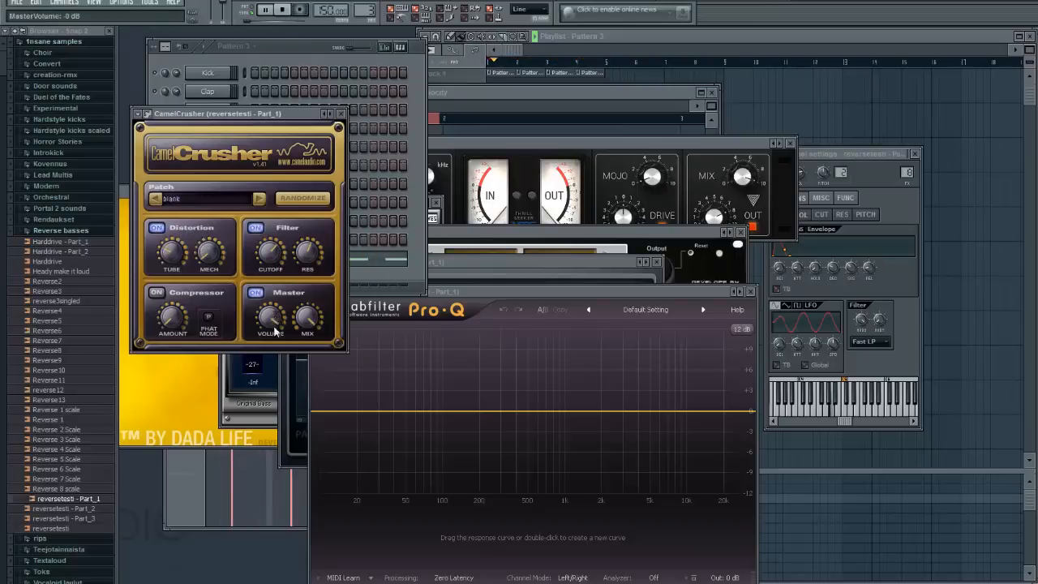
# Step: Enable CamelCrusher's compressor with Phat Mode, adjust its amount, and lower the master volume to -6 dB
pyautogui.moveTo(271, 317)
pyautogui.mouseDown()
pyautogui.moveTo(274, 348)
pyautogui.moveTo(273, 331)
pyautogui.mouseUp()
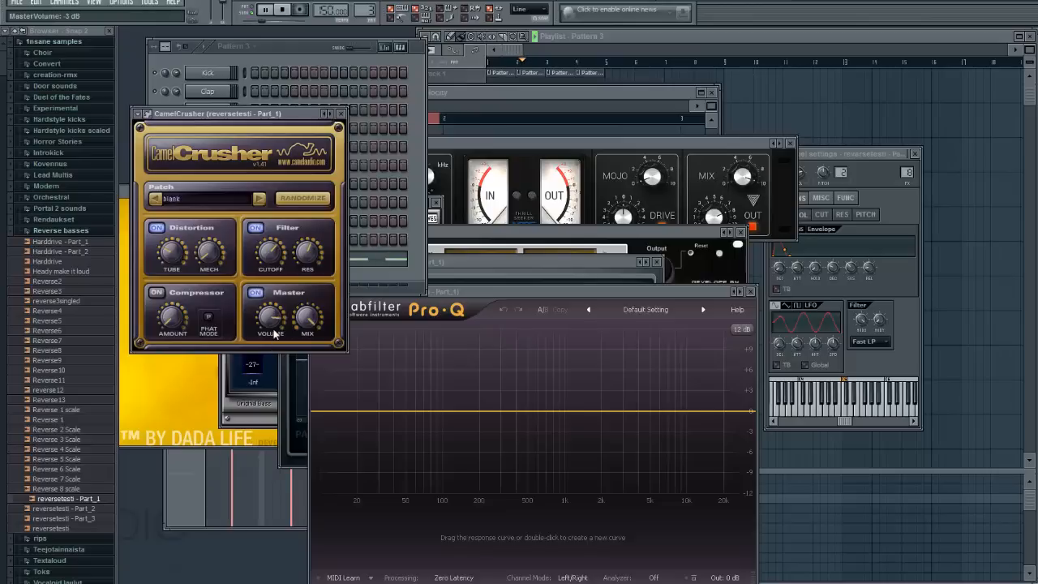
pyautogui.click(159, 293)
pyautogui.moveTo(174, 317); pyautogui.dragTo(185, 272)
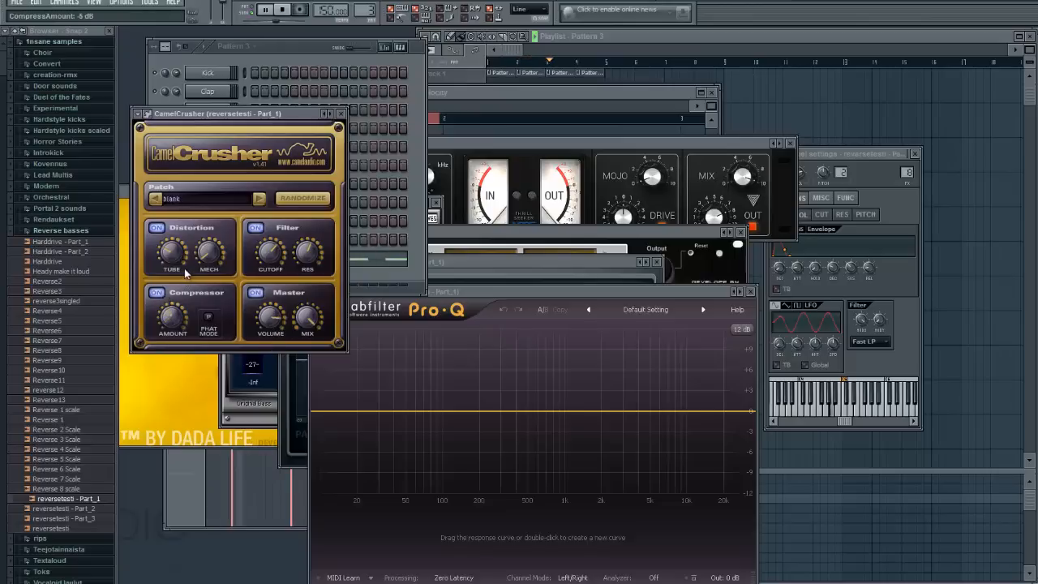
pyautogui.click(208, 318)
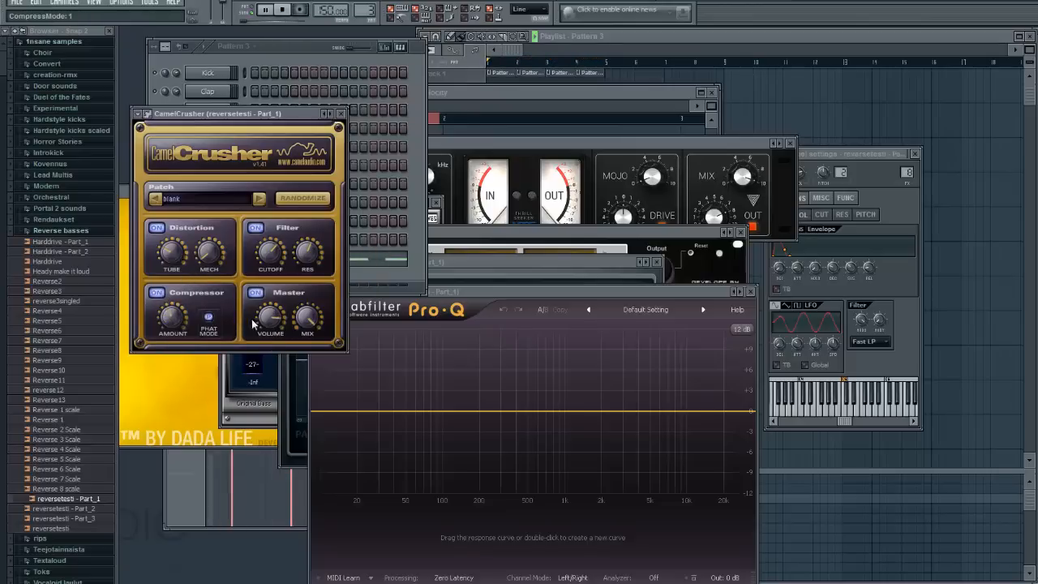
pyautogui.moveTo(269, 326); pyautogui.dragTo(270, 345)
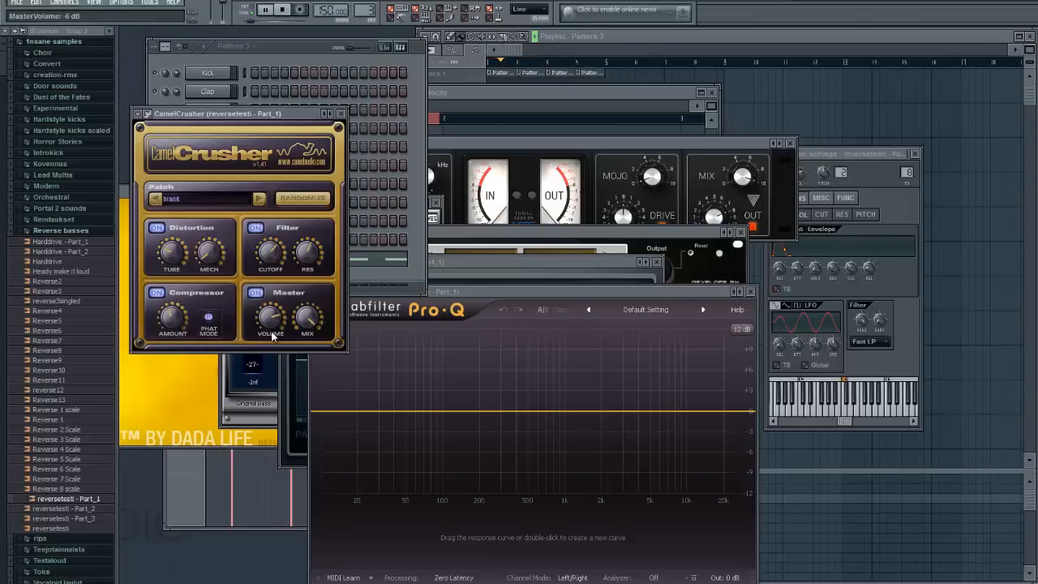
# Step: Sweep CamelCrusher's filter and set the cutoff to 1729 Hz and the resonance to 44 %, ending with playback stopped
pyautogui.moveTo(276, 251); pyautogui.dragTo(292, 230)
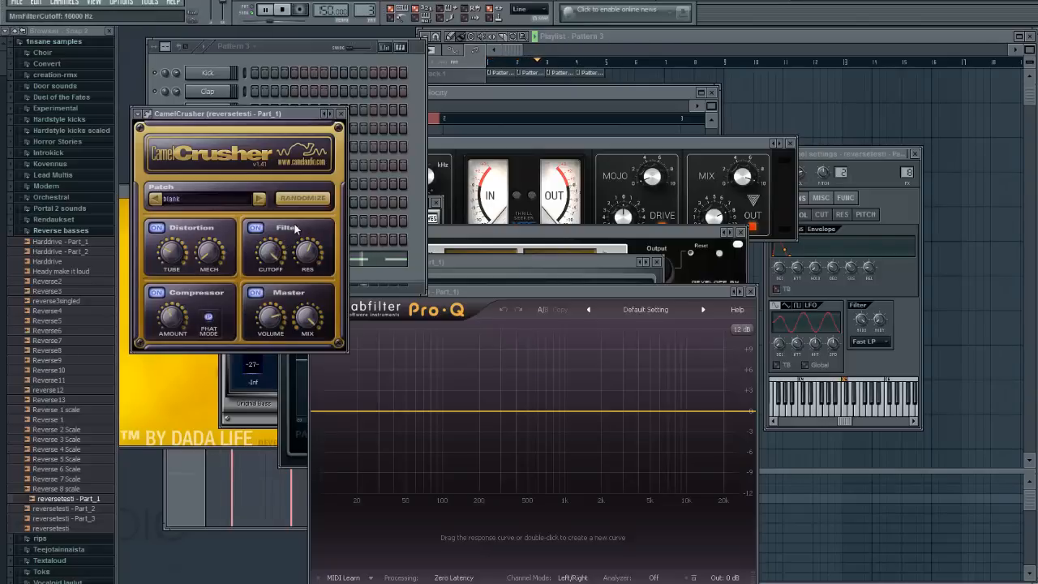
pyautogui.scroll(-3, 283, 257)
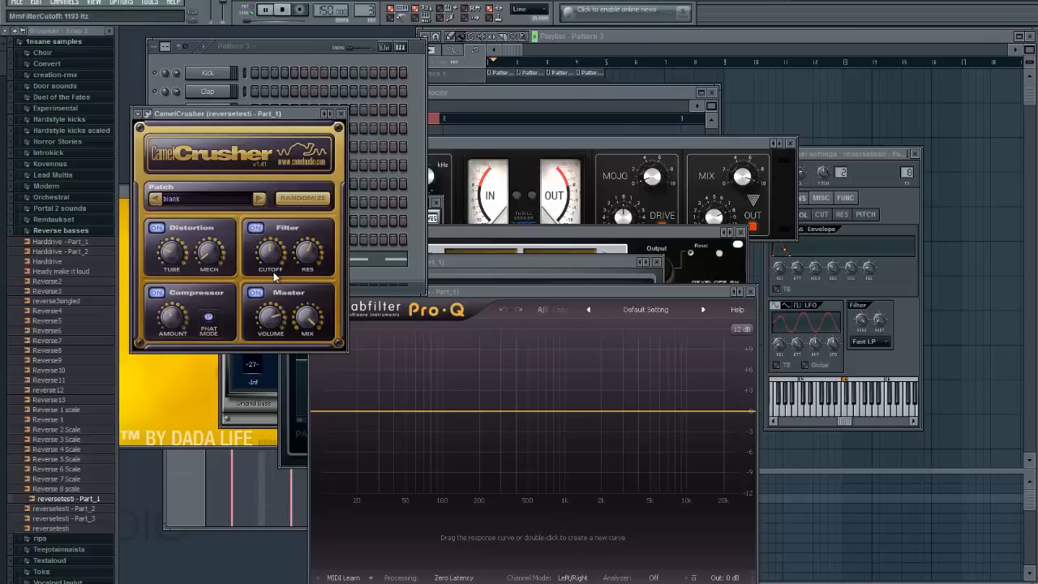
pyautogui.moveTo(274, 272)
pyautogui.mouseDown()
pyautogui.moveTo(259, 306)
pyautogui.moveTo(266, 268)
pyautogui.mouseUp()
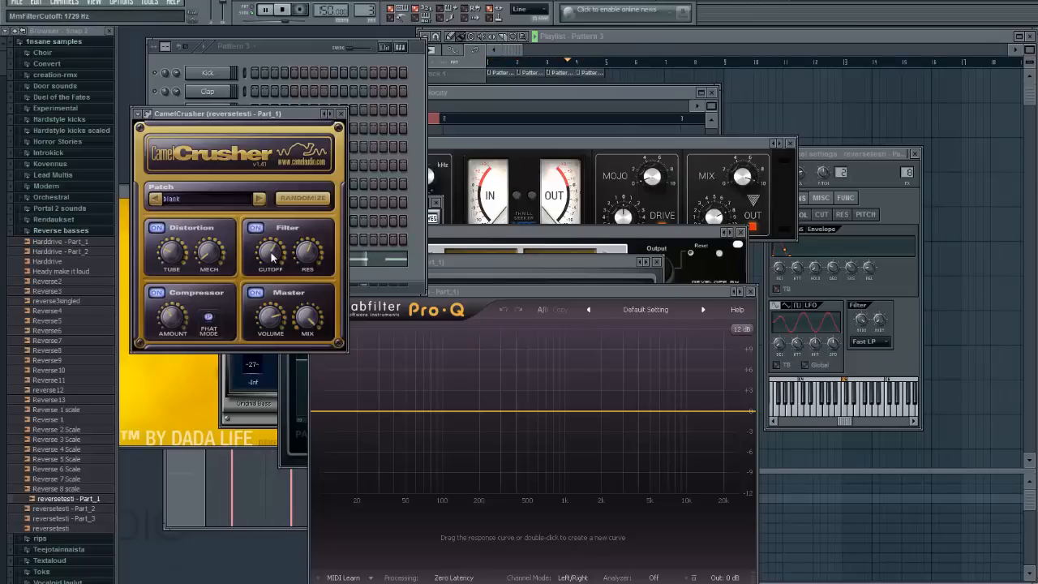
pyautogui.moveTo(307, 255)
pyautogui.mouseDown()
pyautogui.moveTo(299, 291)
pyautogui.moveTo(304, 274)
pyautogui.mouseUp()
pyautogui.press('space')
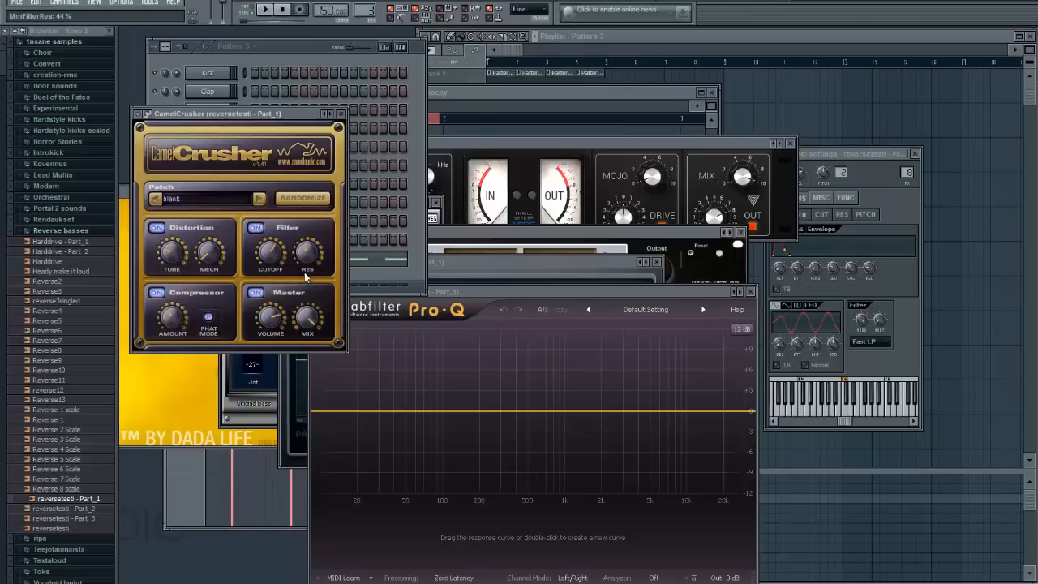
# Step: Bring up the reversetesti channel settings, adjust the volume envelope's attack time, and play the arrangement
pyautogui.click(304, 55)
pyautogui.click(210, 259)
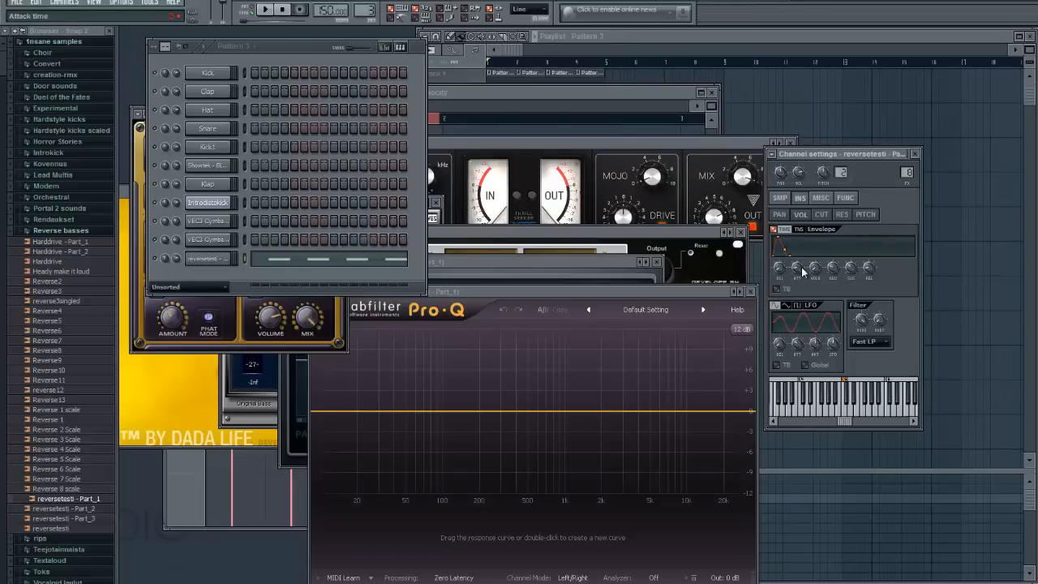
pyautogui.press('space')
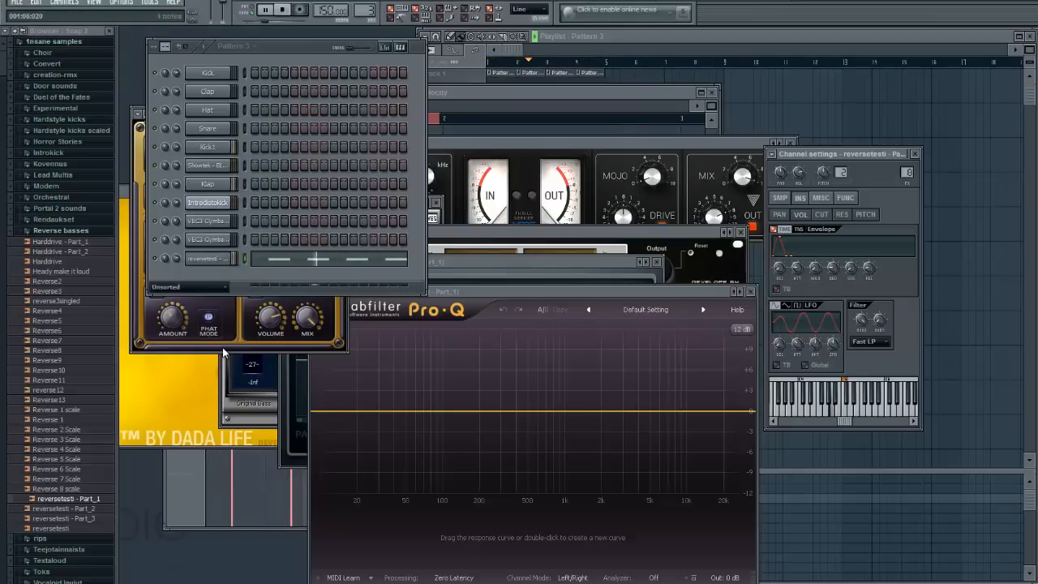
# Step: Lower CamelCrusher's master volume to -7 dB while the arrangement plays
pyautogui.click(270, 320)
pyautogui.moveTo(268, 337); pyautogui.dragTo(269, 328)
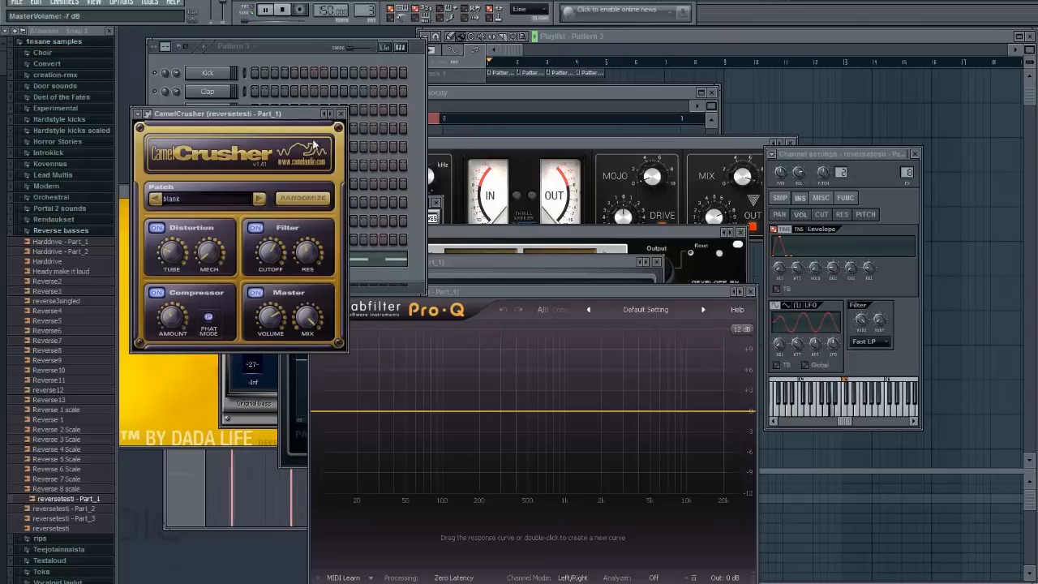
pyautogui.click(255, 20)
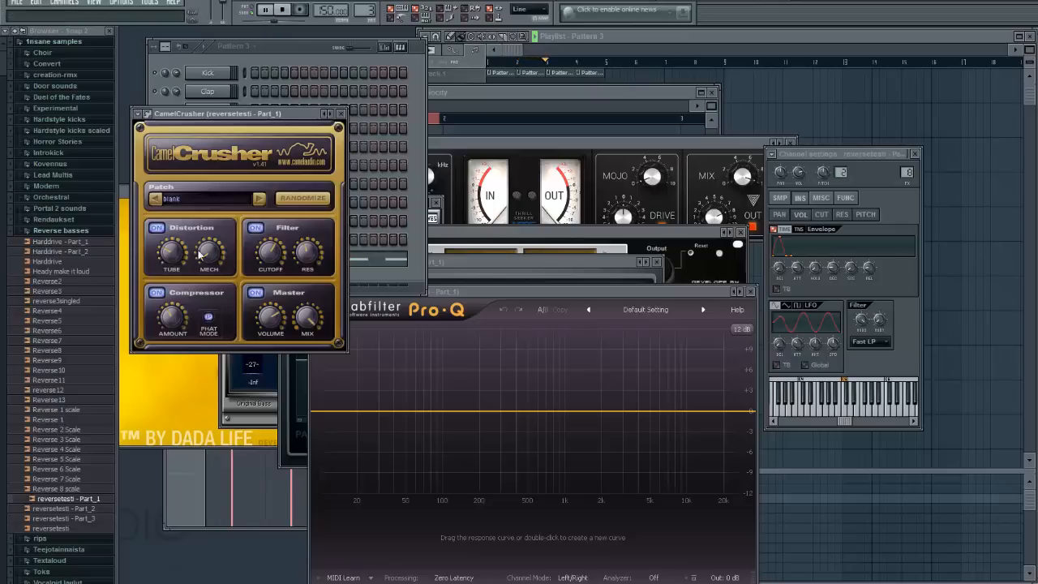
pyautogui.moveTo(180, 282); pyautogui.dragTo(177, 291)
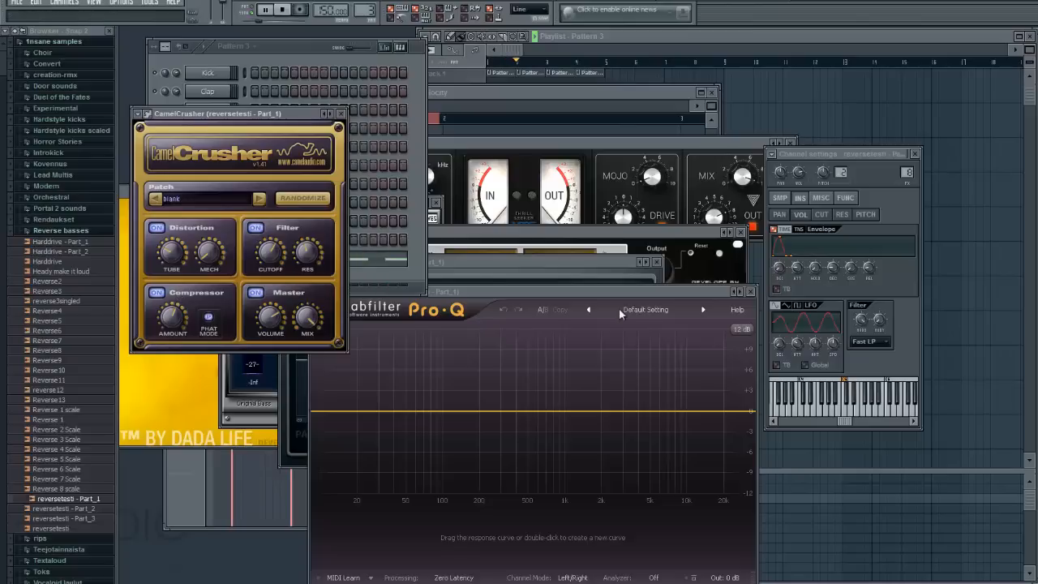
# Step: Check the predelay time of the reversetesti channel's volume envelope during playback and return to the channel rack
pyautogui.click(778, 269)
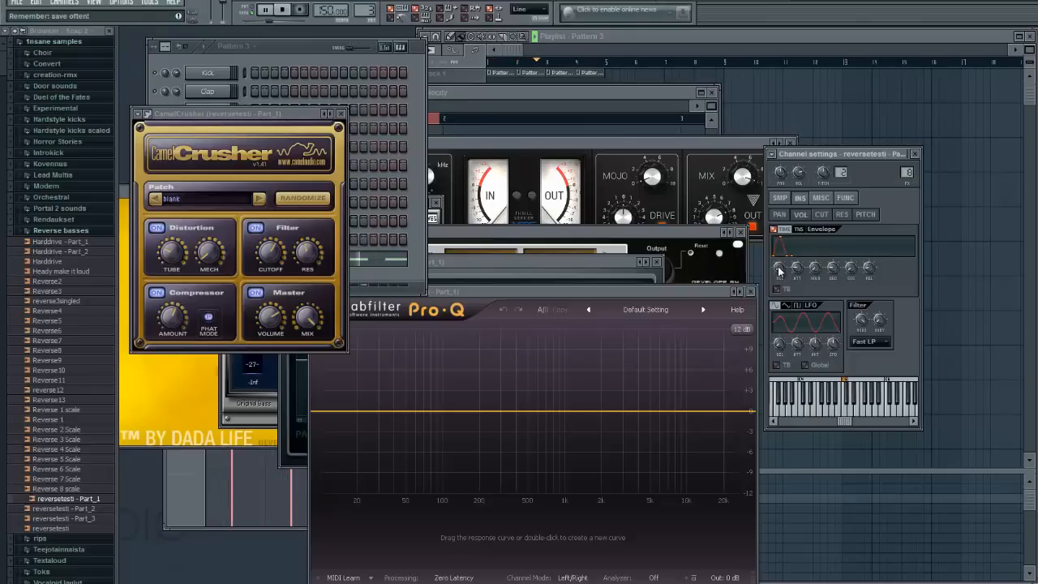
pyautogui.press('space')
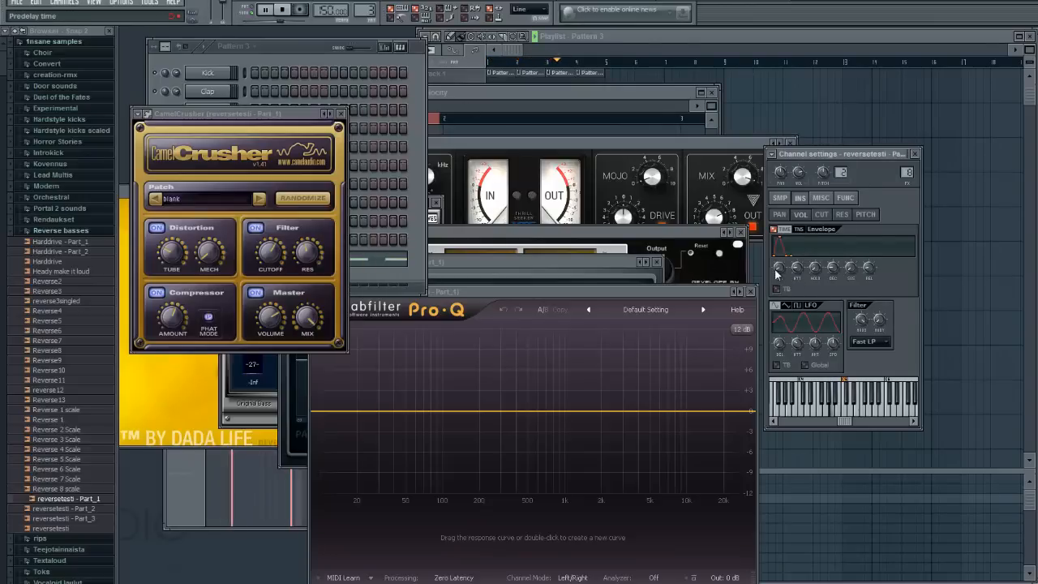
pyautogui.click(306, 59)
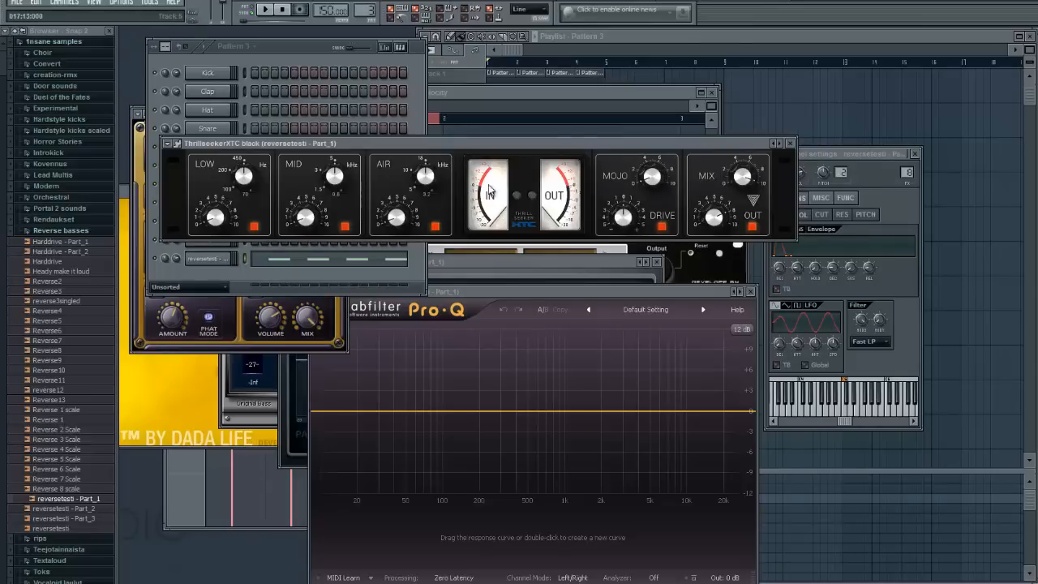
# Step: Load the hot master preset in ThrillseekerXTC black and audition the arrangement with it
pyautogui.click(167, 145)
pyautogui.moveTo(217, 180)
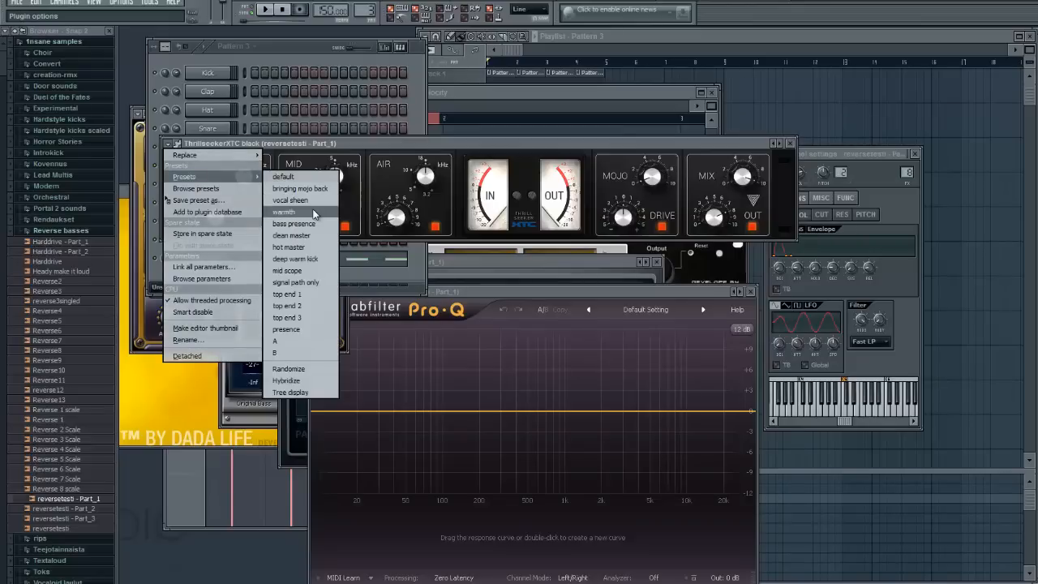
pyautogui.click(289, 249)
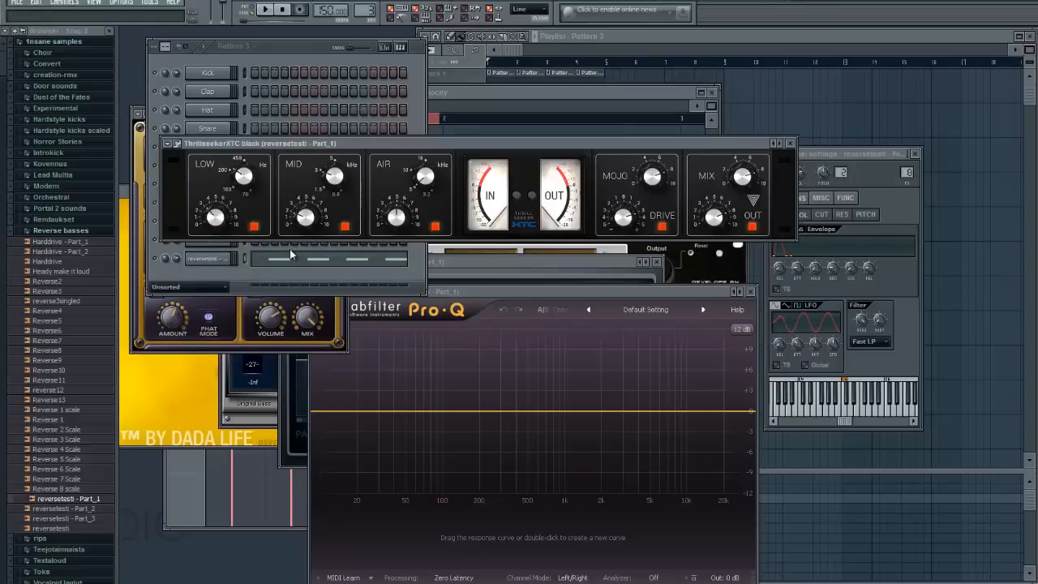
pyautogui.press('space')
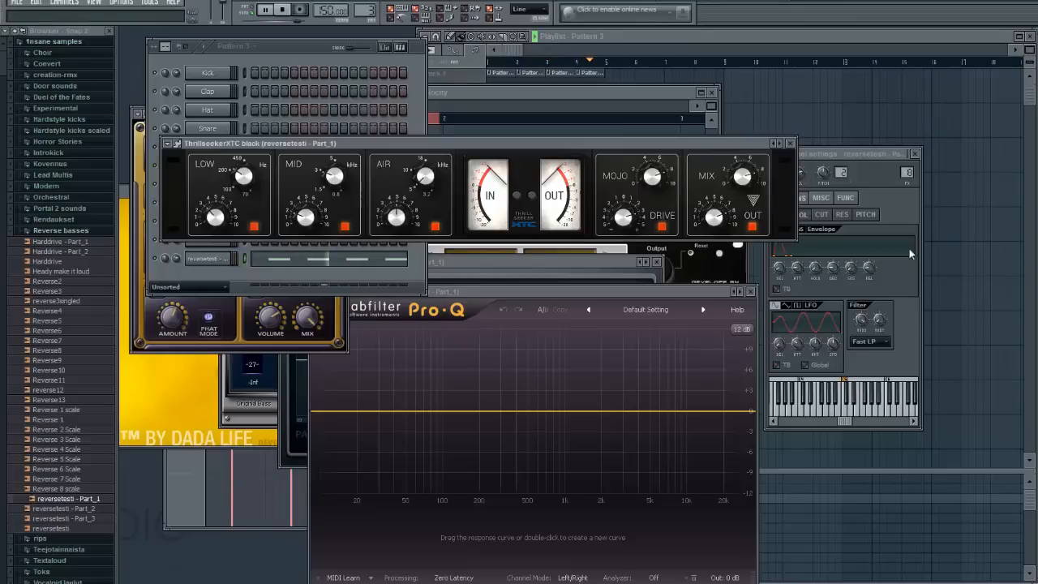
pyautogui.press('space')
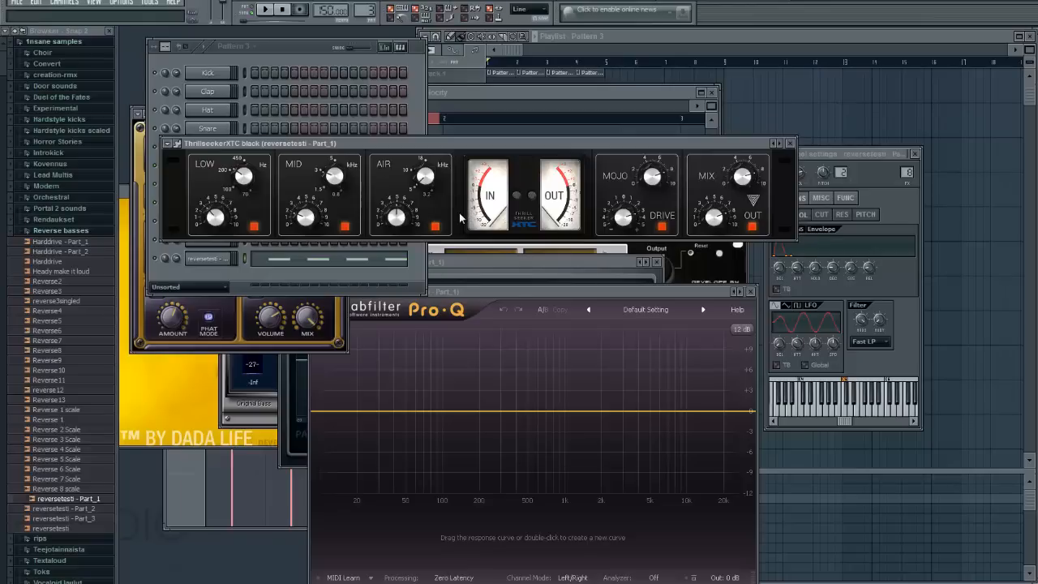
pyautogui.press('space')
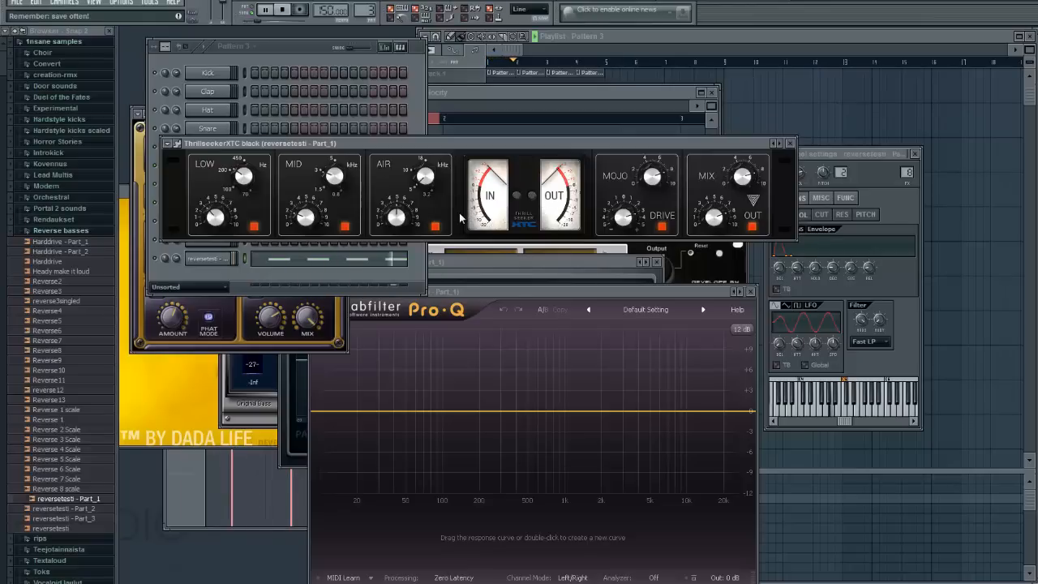
pyautogui.press('space')
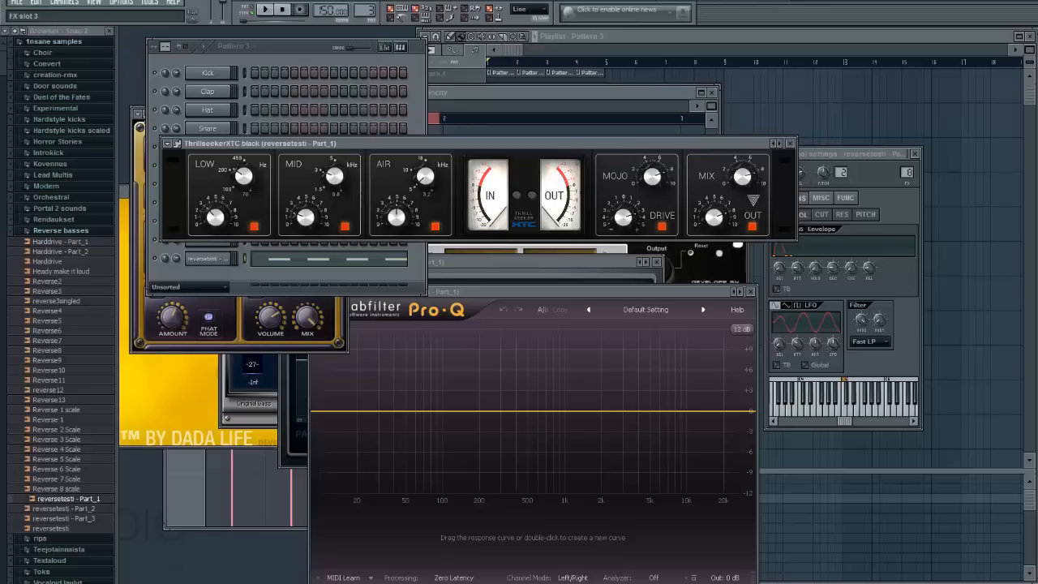
# Step: Open the yellow Dada Life effect, set Fatness to 10.0 % and Color to 84.0 %, and reduce its gain during playback
pyautogui.click(891, 583)
pyautogui.click(892, 583)
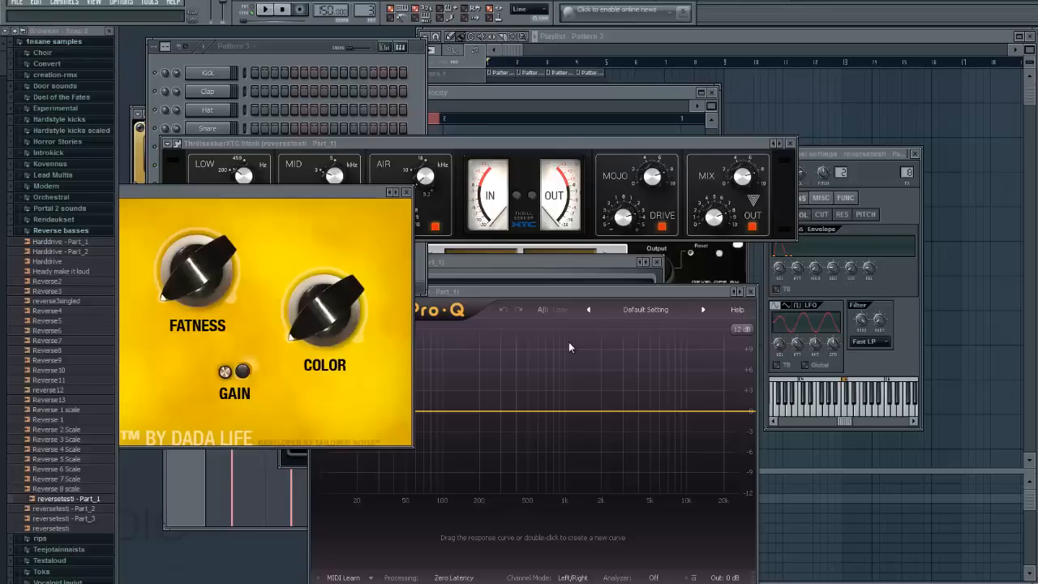
pyautogui.press('space')
pyautogui.moveTo(197, 272); pyautogui.dragTo(170, 248)
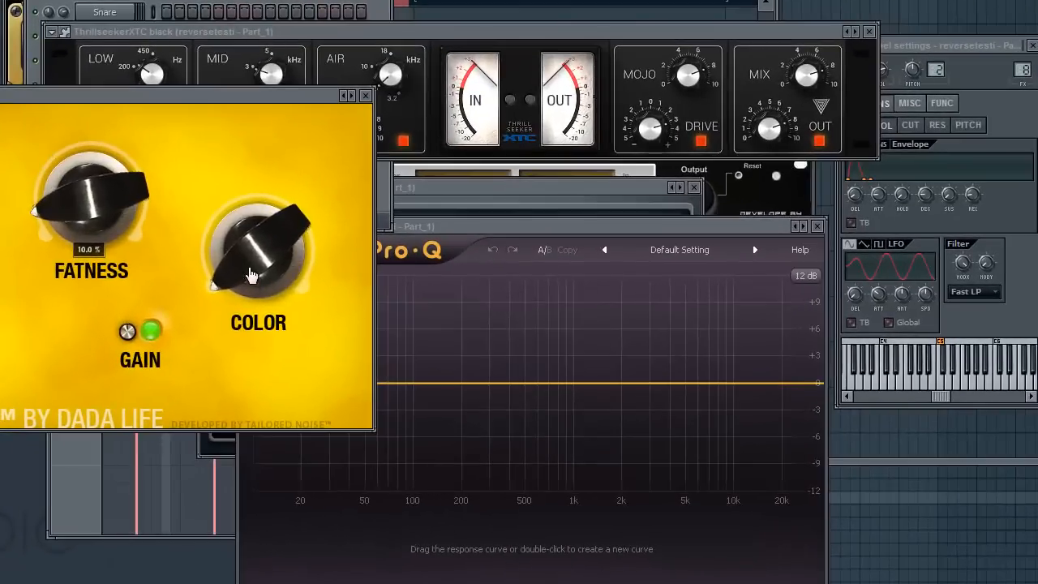
pyautogui.moveTo(251, 276); pyautogui.dragTo(185, 430)
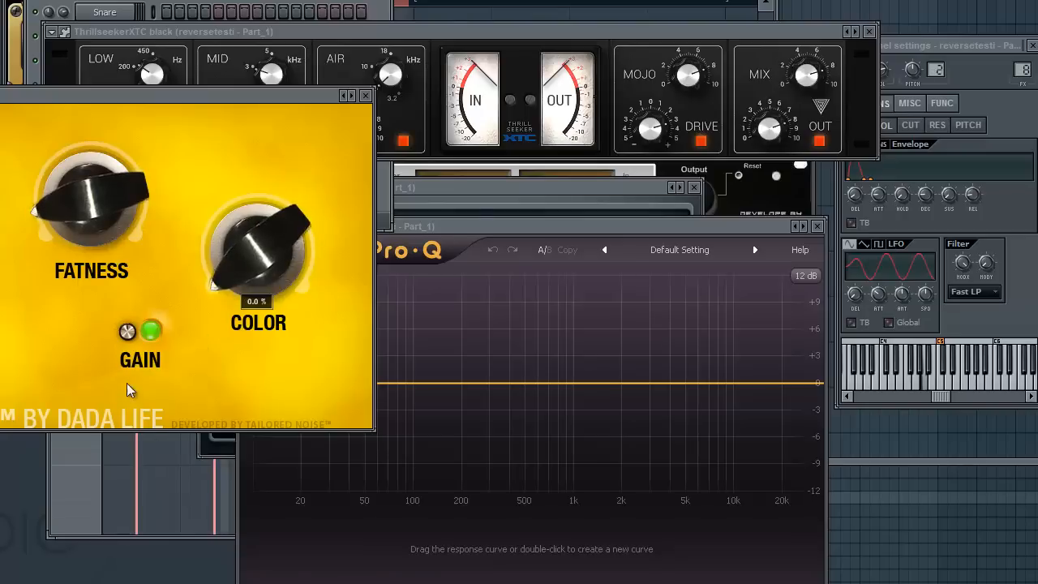
pyautogui.moveTo(129, 331); pyautogui.dragTo(113, 360)
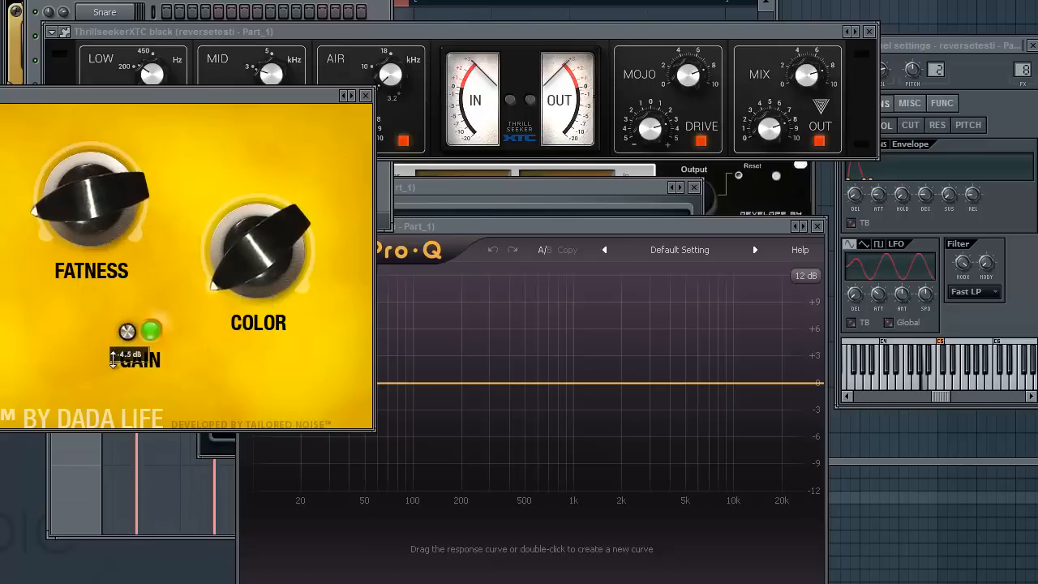
pyautogui.moveTo(258, 244); pyautogui.dragTo(294, 42)
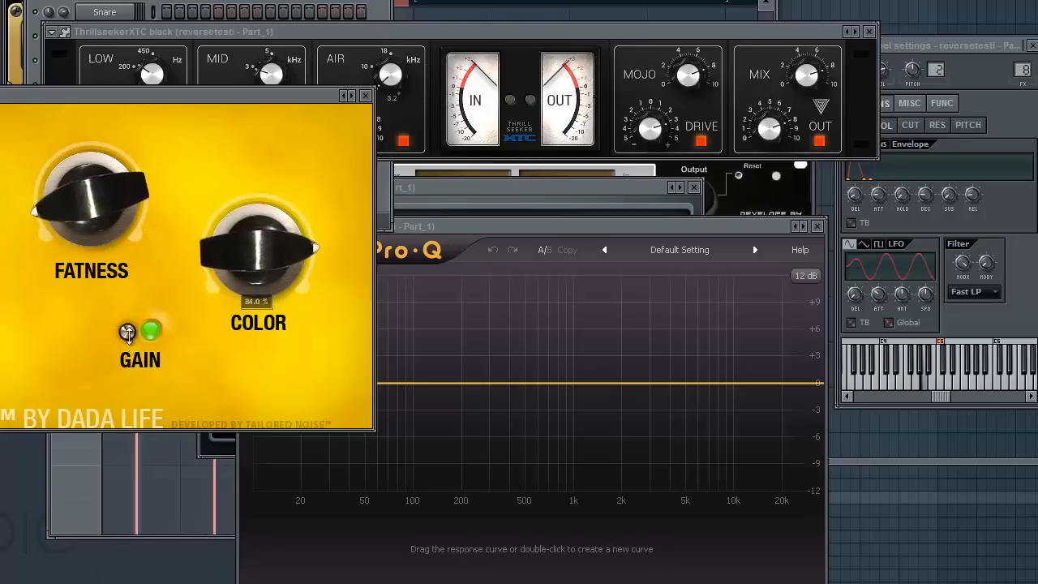
pyautogui.moveTo(125, 335); pyautogui.dragTo(122, 347)
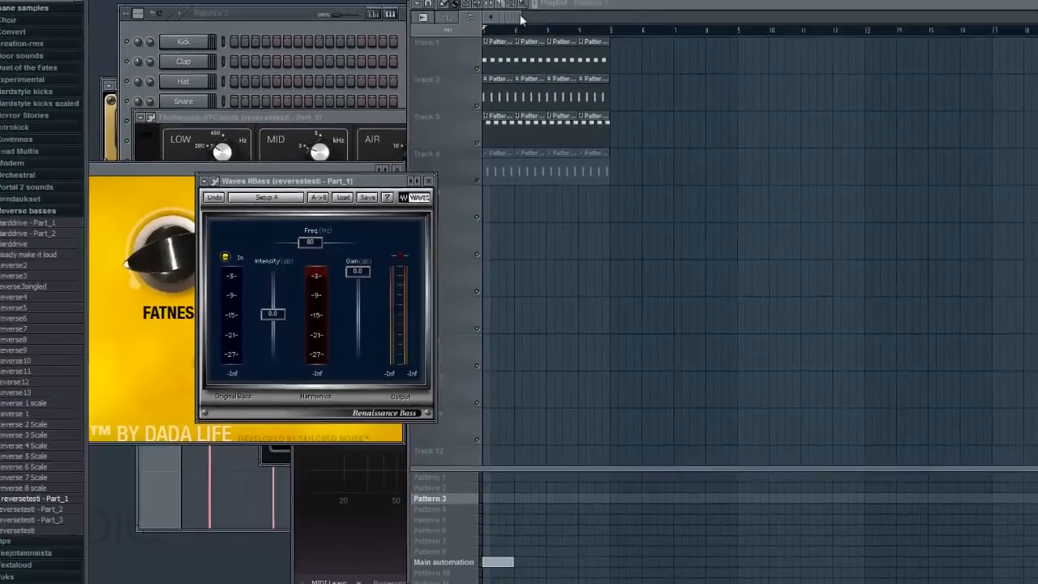
# Step: Set Waves RBass to a frequency of 60 Hz and an intensity of -1.8 dB while auditioning the arrangement
pyautogui.click(521, 49)
pyautogui.press('space')
pyautogui.moveTo(312, 260); pyautogui.dragTo(280, 267)
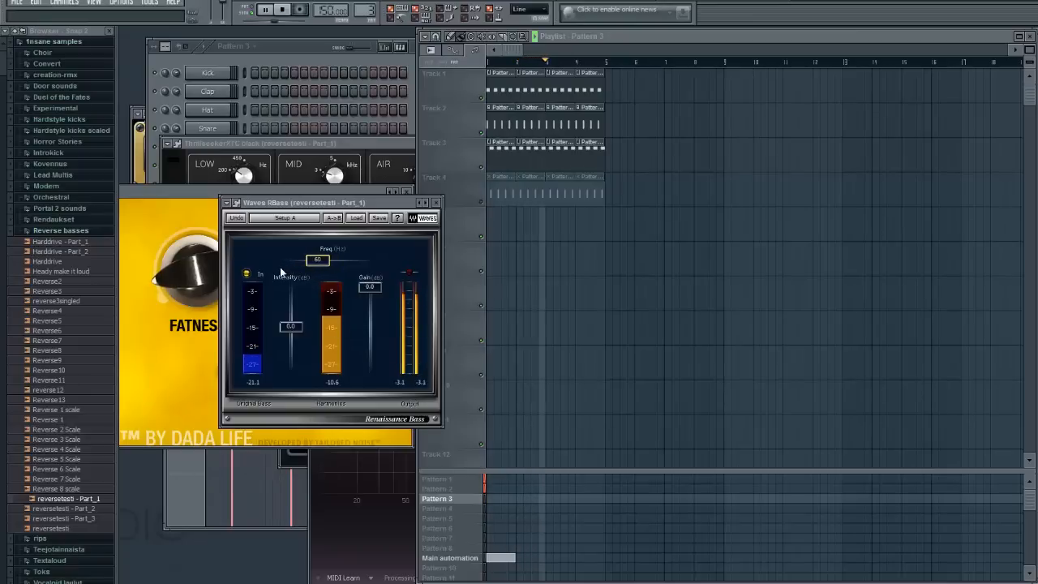
pyautogui.moveTo(293, 332); pyautogui.dragTo(290, 335)
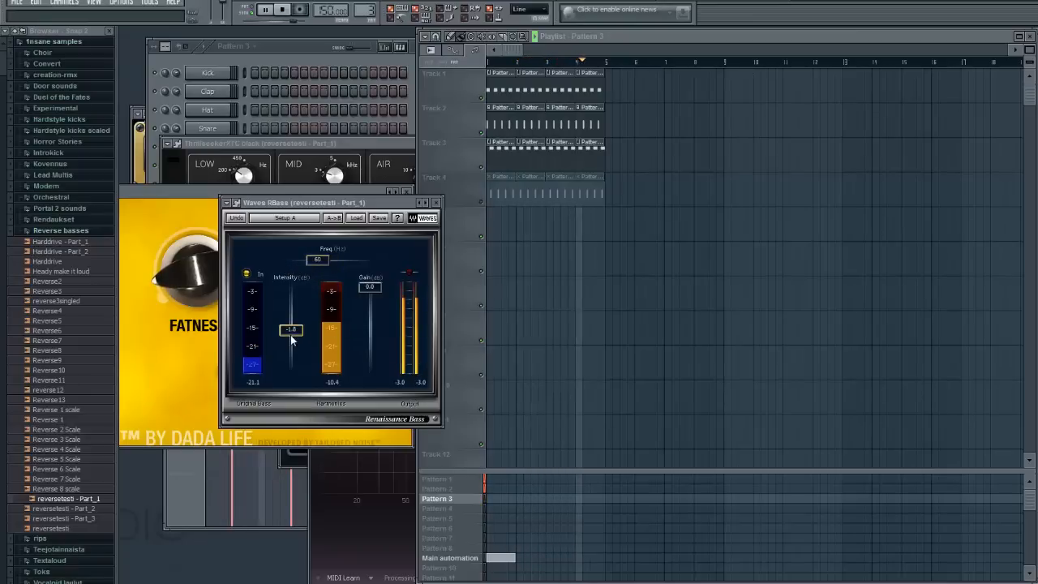
pyautogui.click(509, 52)
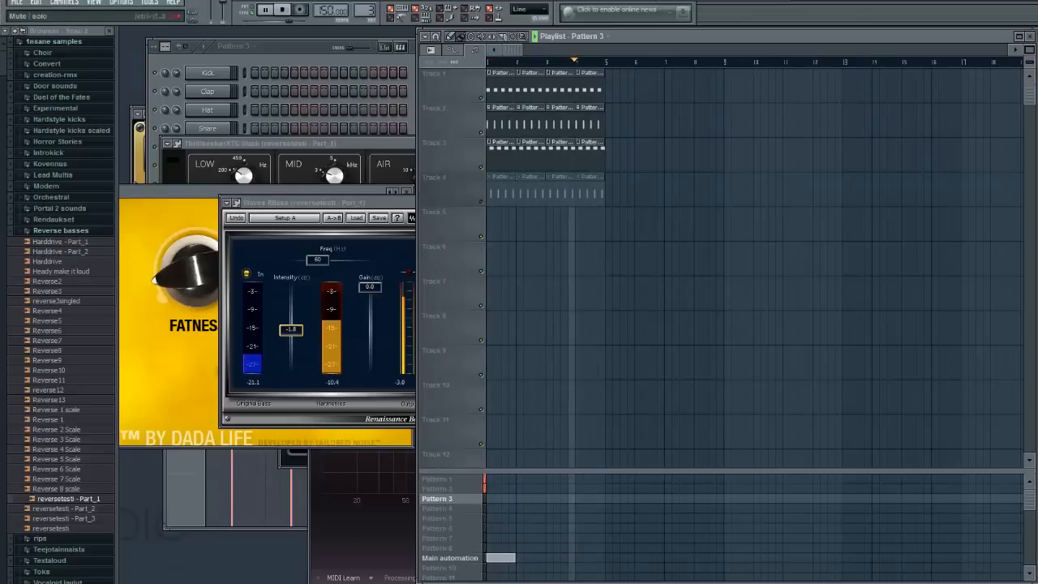
pyautogui.press('space')
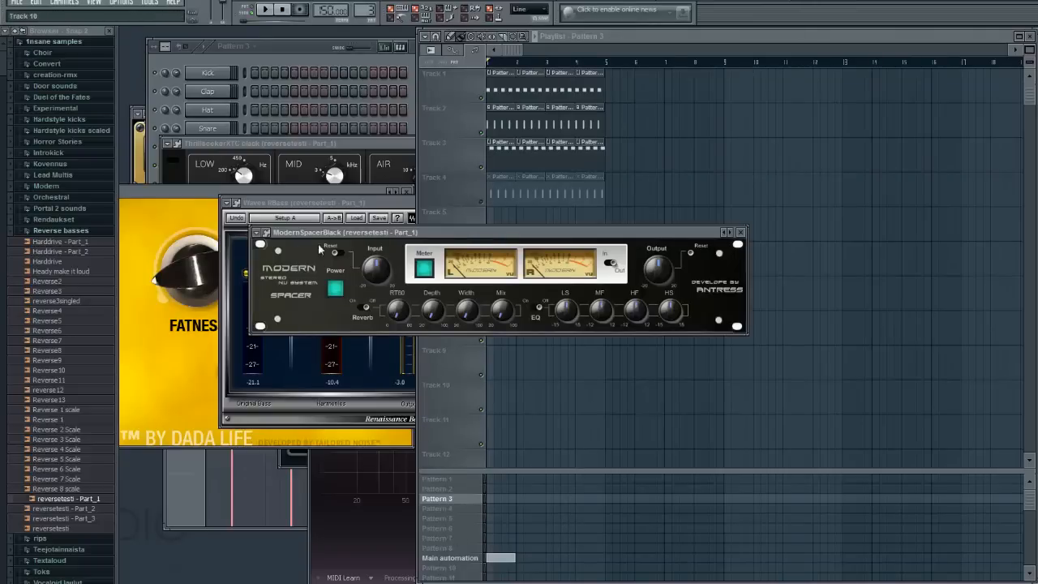
# Step: Load the Vocal preset in ModernSpacerBlack and audition it with the arrangement
pyautogui.click(259, 233)
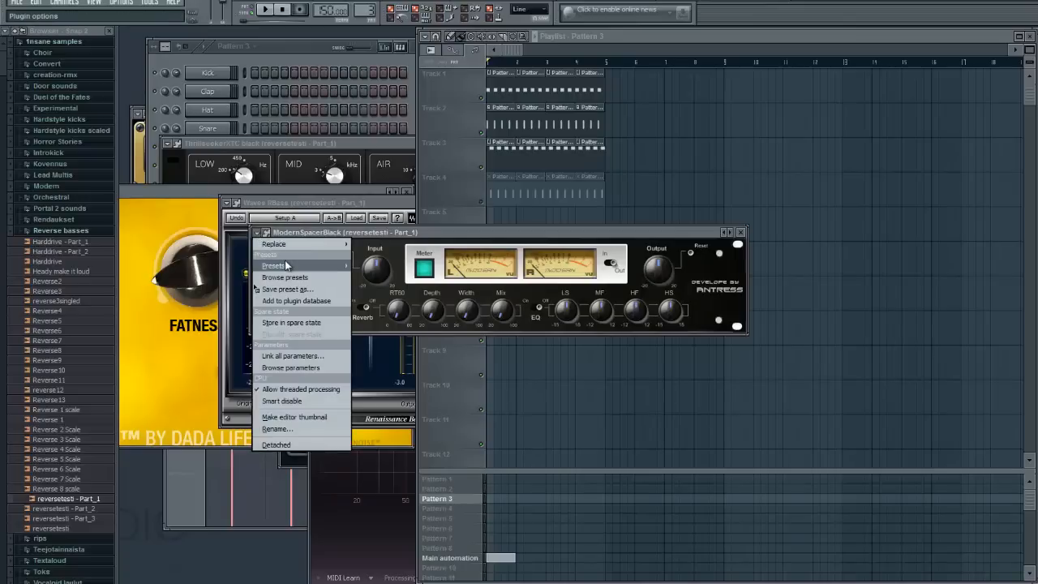
pyautogui.moveTo(285, 263)
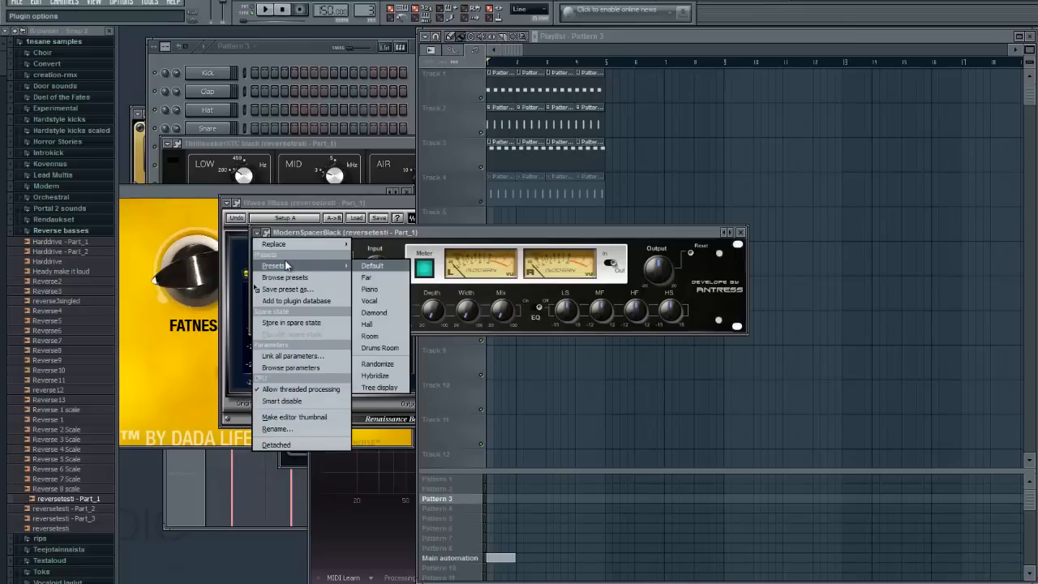
pyautogui.click(381, 295)
pyautogui.click(305, 54)
pyautogui.press('space')
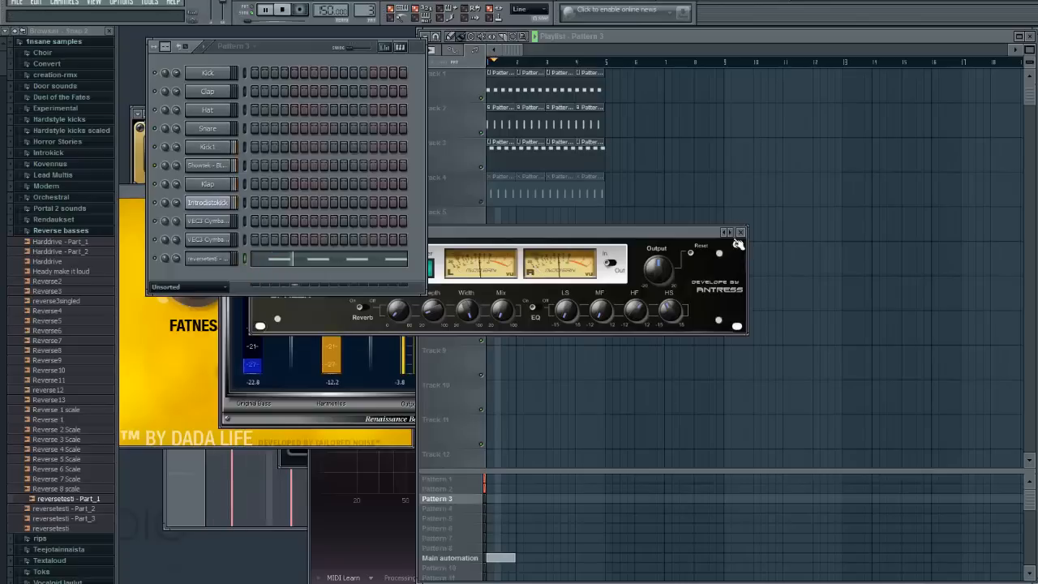
pyautogui.click(735, 234)
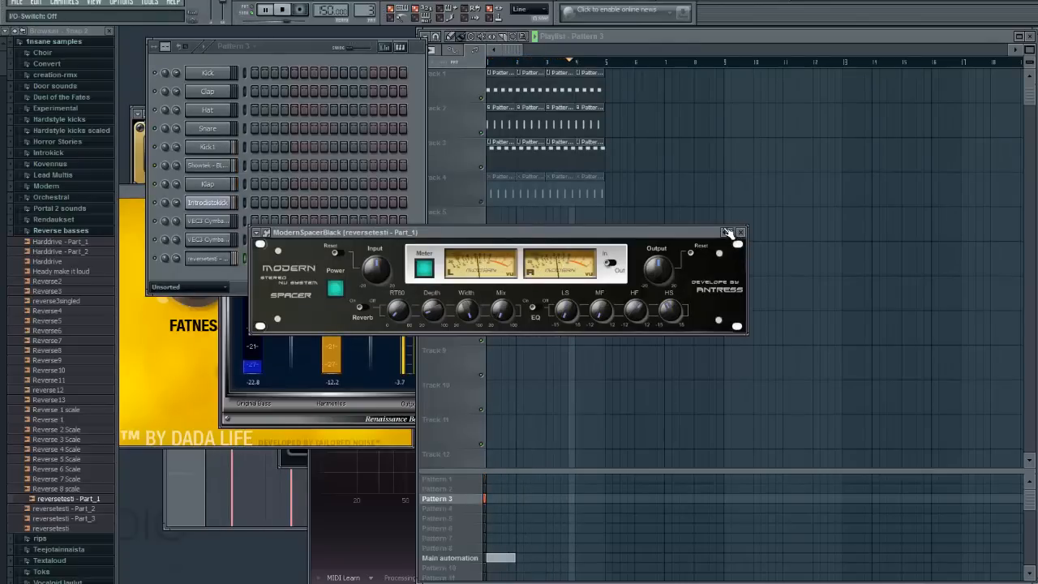
pyautogui.press('space')
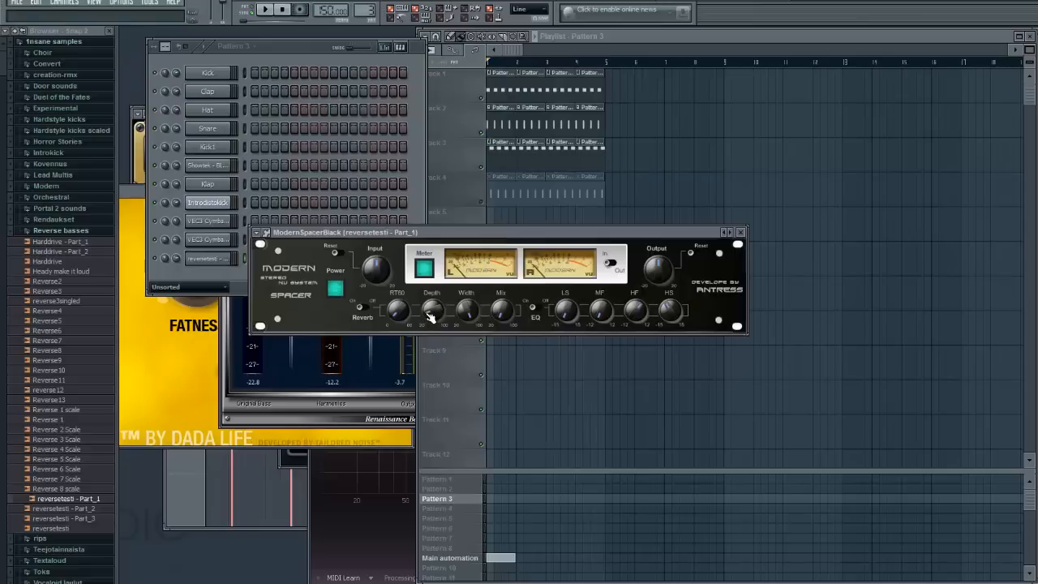
# Step: Reload the Vocal preset in ModernSpacerBlack and raise its Depth to about 0.70 while auditioning the arrangement
pyautogui.click(258, 233)
pyautogui.moveTo(284, 262)
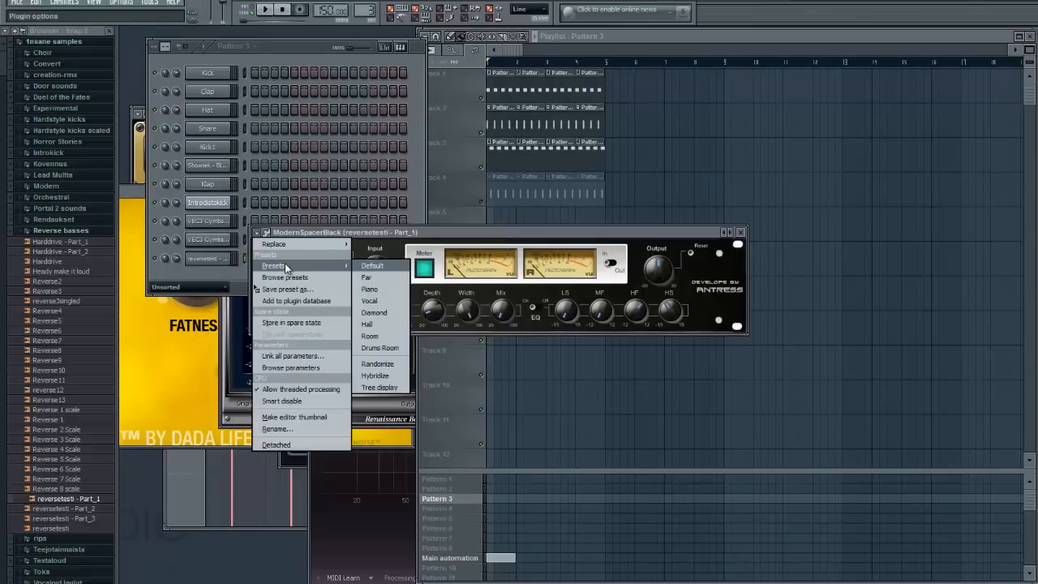
pyautogui.click(385, 303)
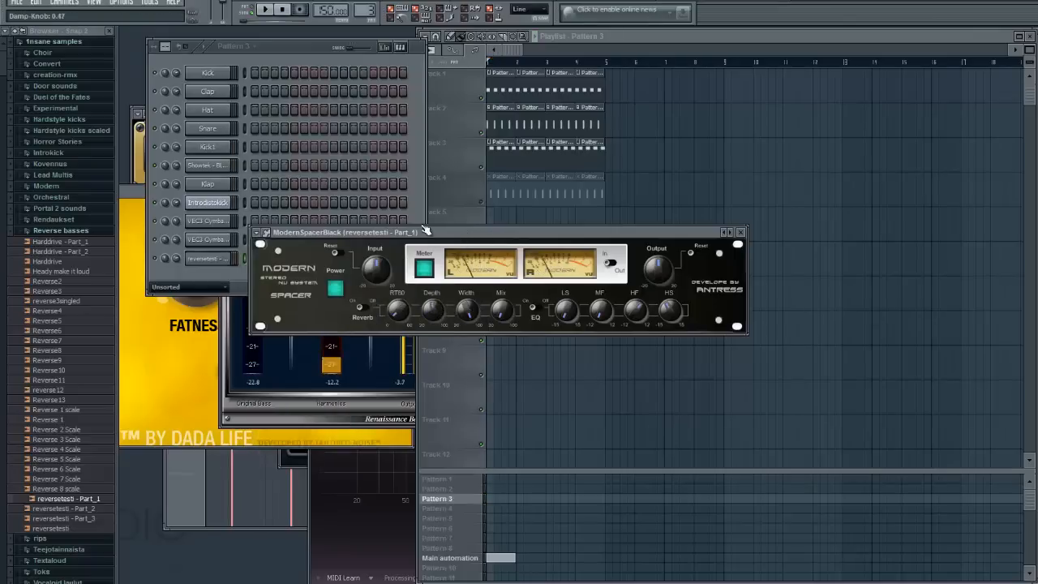
pyautogui.press('space')
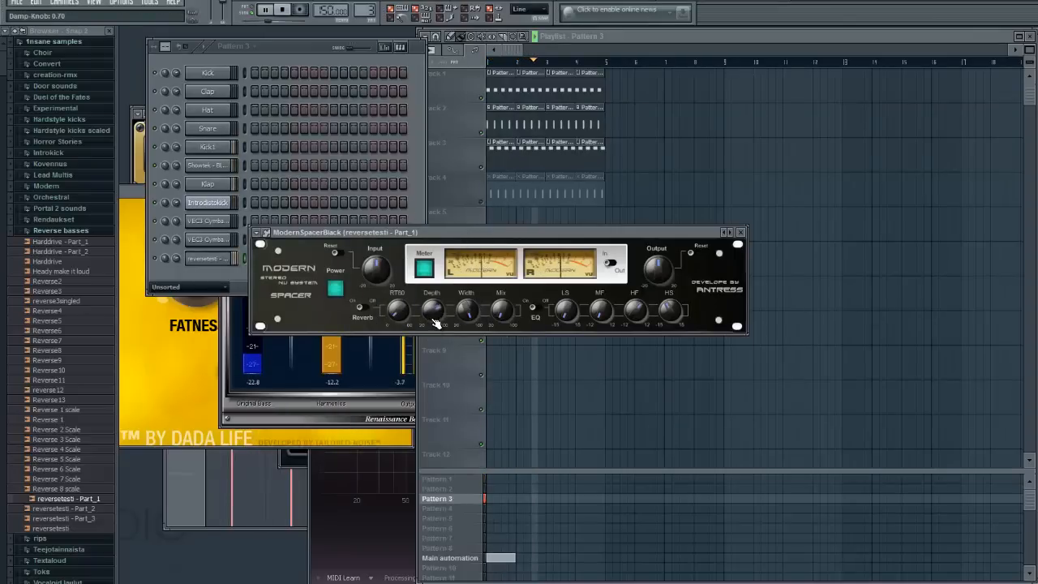
pyautogui.press('space')
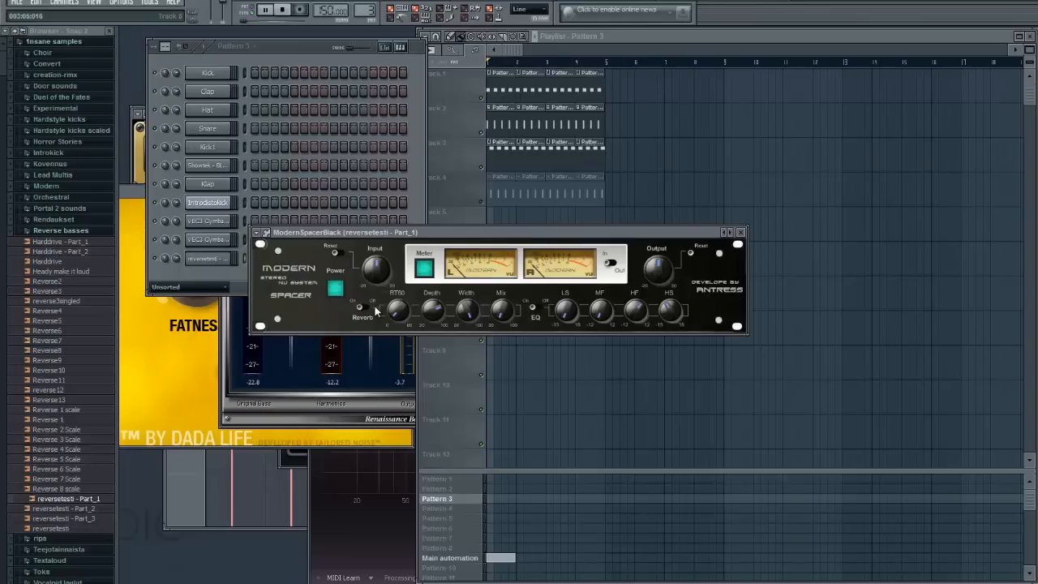
pyautogui.press('space')
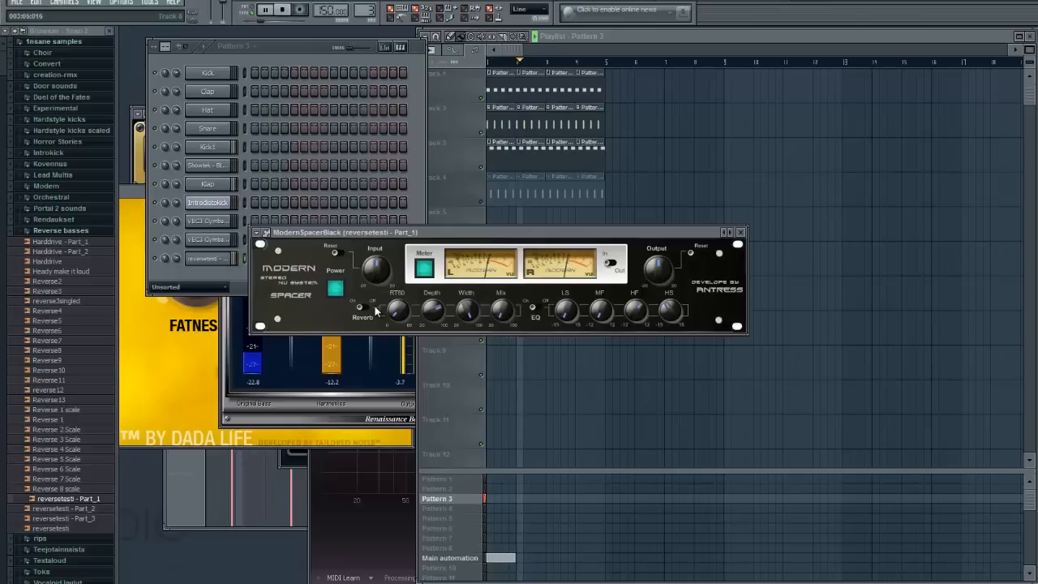
pyautogui.press('space')
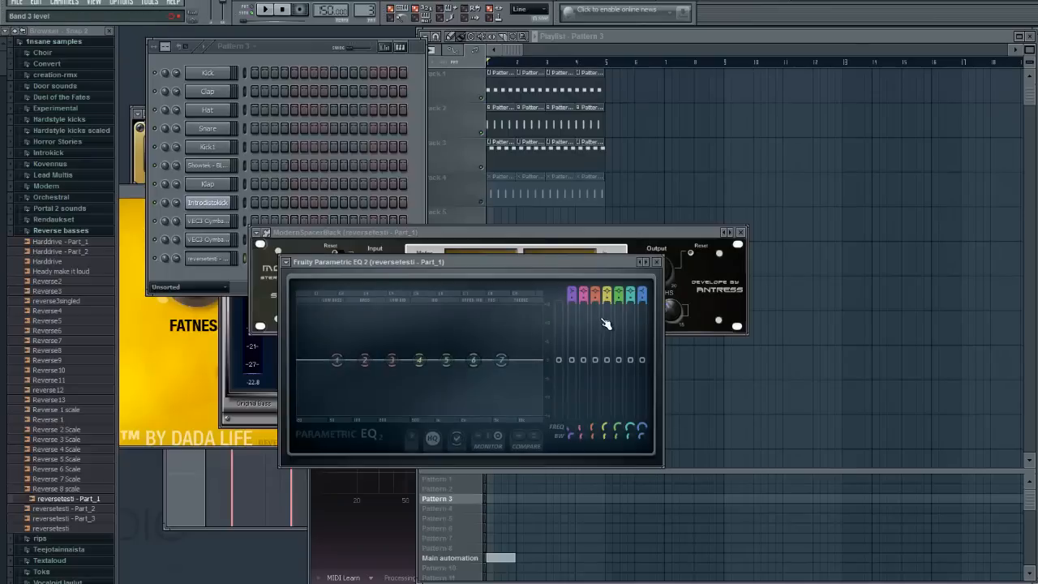
# Step: Make band 1 of Fruity Parametric EQ 2 a Steep 8 high pass and move it to about 26 Hz
pyautogui.rightClick(335, 363)
pyautogui.moveTo(353, 394)
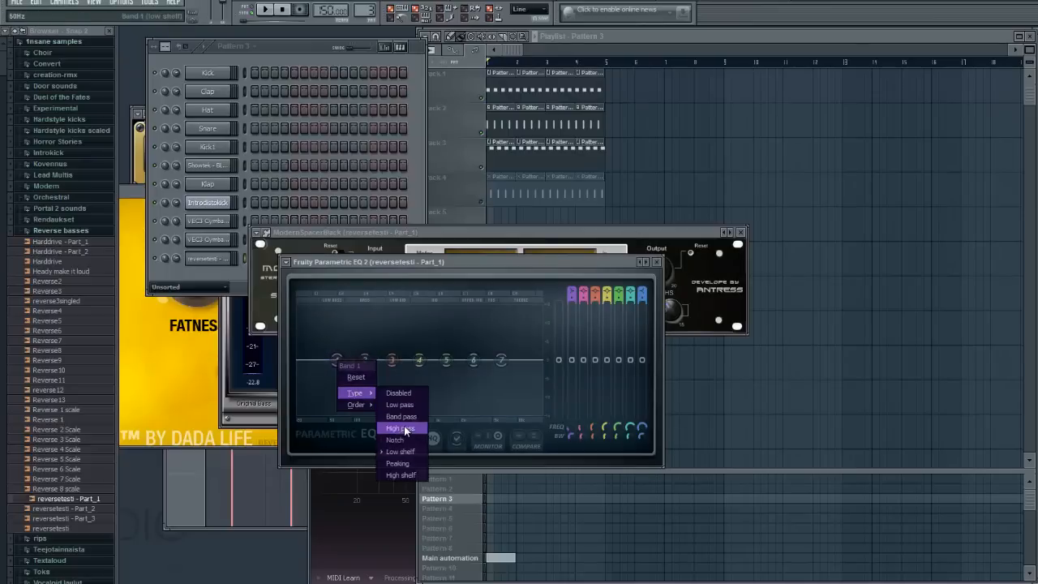
pyautogui.click(401, 427)
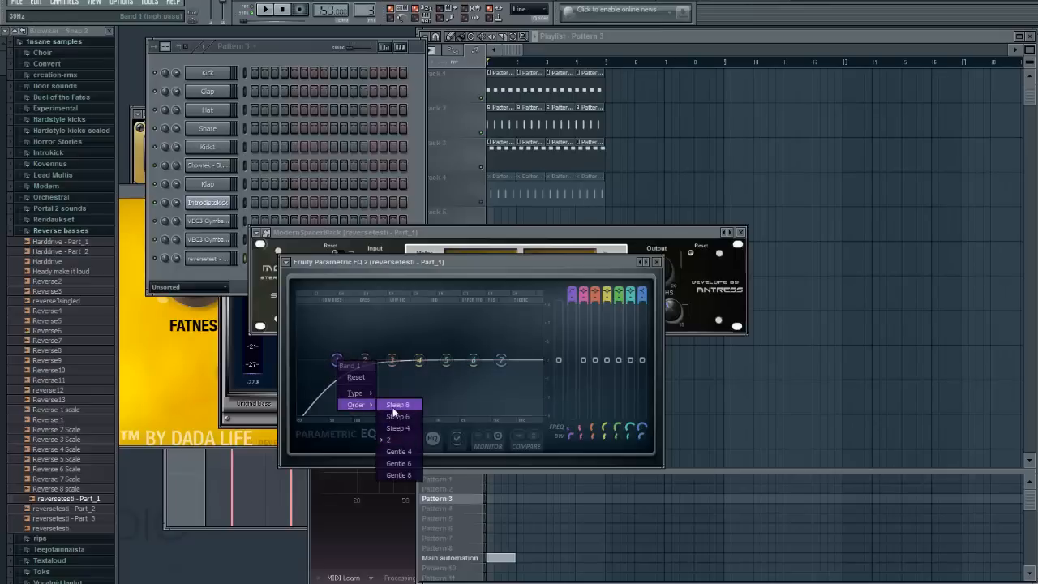
pyautogui.click(394, 406)
pyautogui.moveTo(336, 361); pyautogui.dragTo(306, 366)
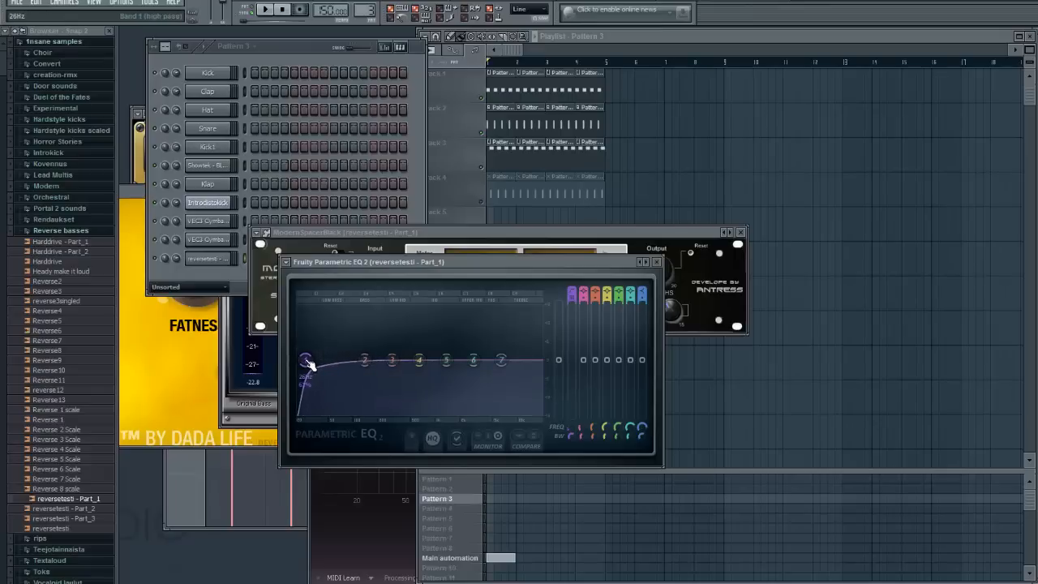
# Step: Lower band 7 of the EQ to its minimum gain during playback to roll off the treble
pyautogui.press('space')
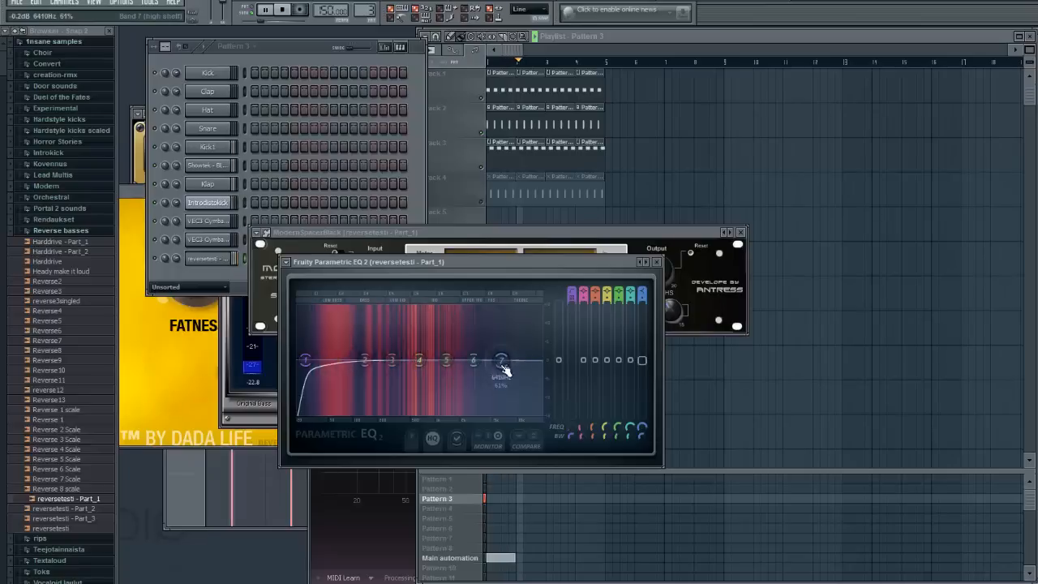
pyautogui.moveTo(502, 366); pyautogui.dragTo(517, 426)
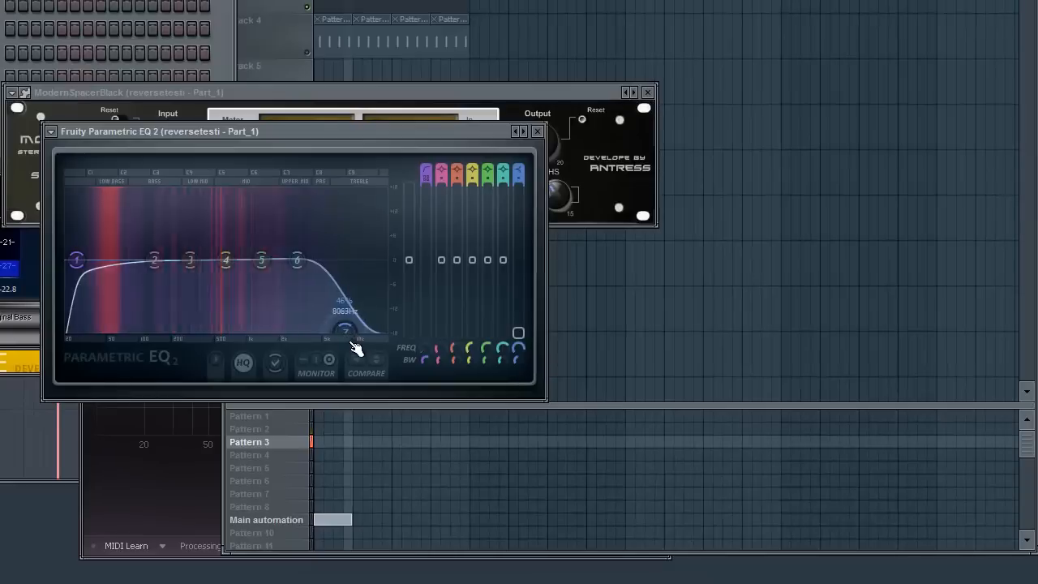
pyautogui.moveTo(351, 343); pyautogui.dragTo(353, 380)
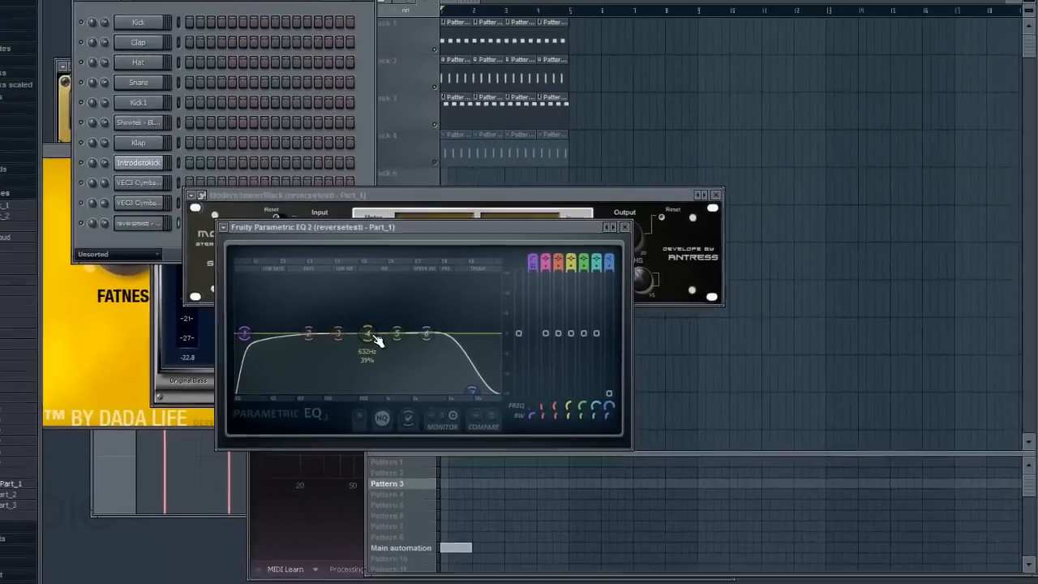
# Step: Narrowly boost EQ bands 3 and 4 in the mids and band 6 at about 1688 Hz during playback
pyautogui.press('space')
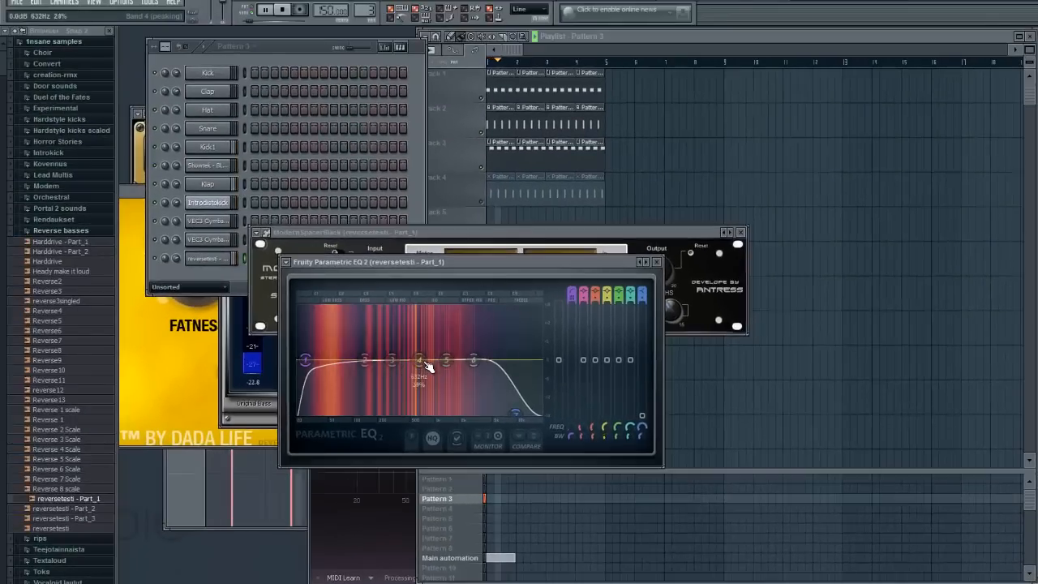
pyautogui.moveTo(426, 365); pyautogui.dragTo(411, 314)
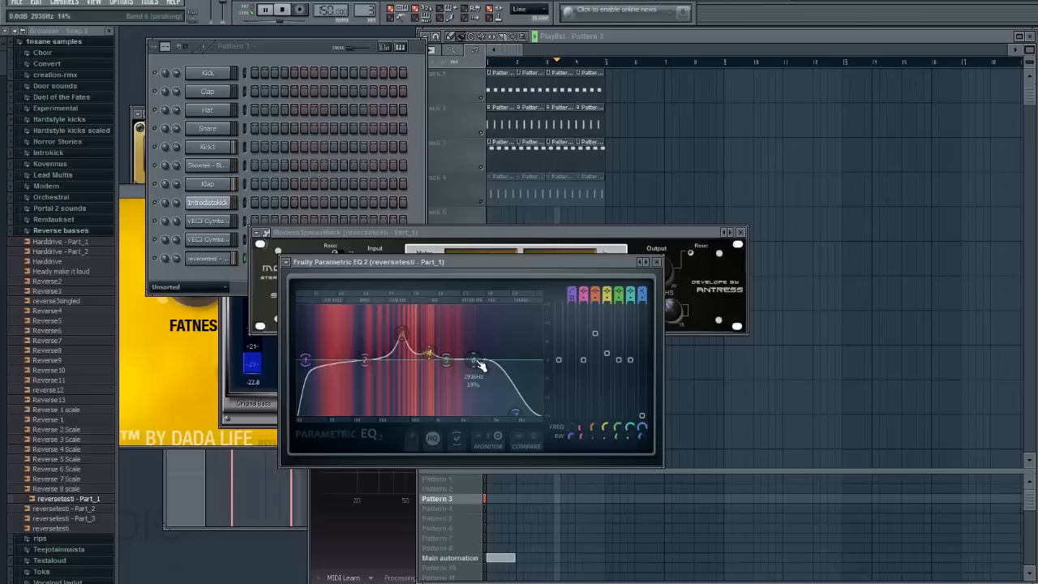
pyautogui.moveTo(480, 365); pyautogui.dragTo(437, 311)
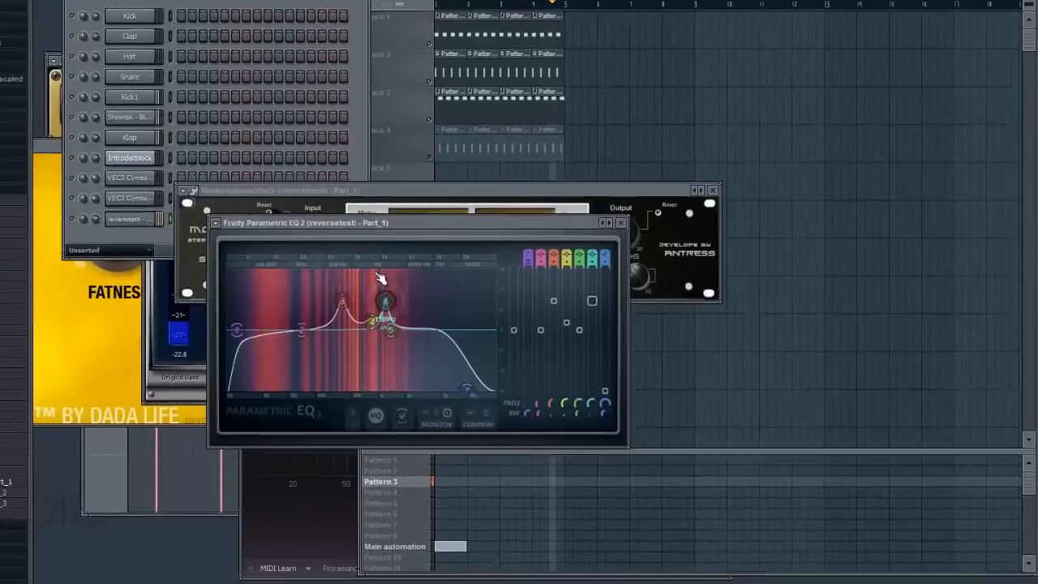
pyautogui.moveTo(379, 277); pyautogui.dragTo(380, 256)
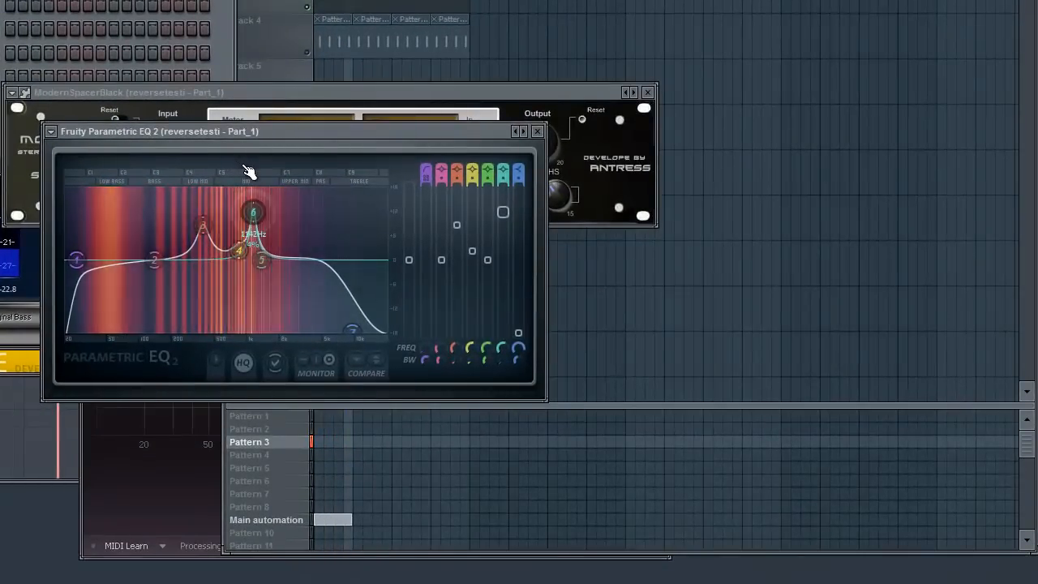
pyautogui.moveTo(248, 172)
pyautogui.mouseDown()
pyautogui.moveTo(275, 177)
pyautogui.moveTo(271, 188)
pyautogui.mouseUp()
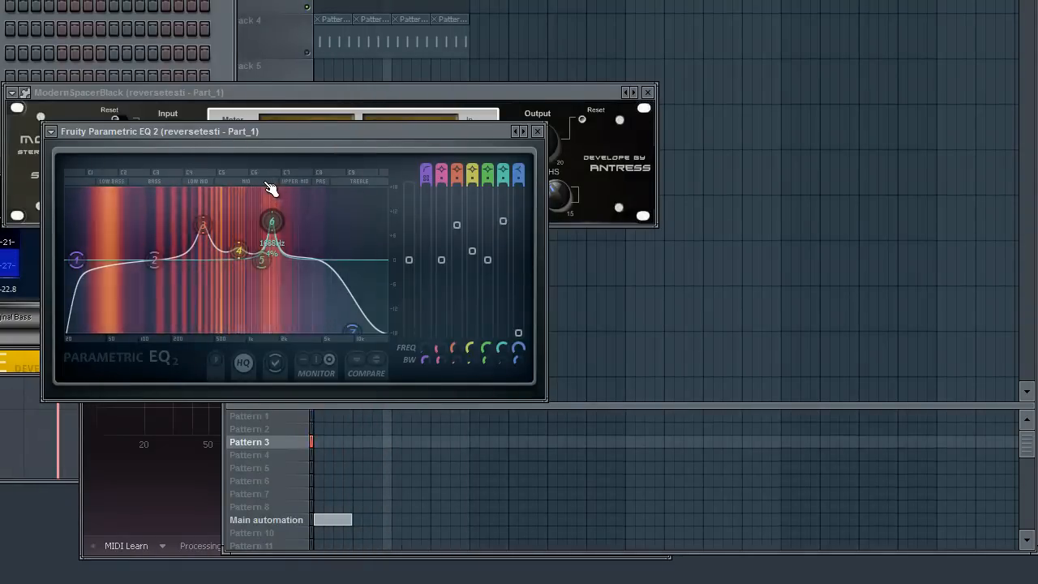
pyautogui.moveTo(502, 222); pyautogui.dragTo(503, 246)
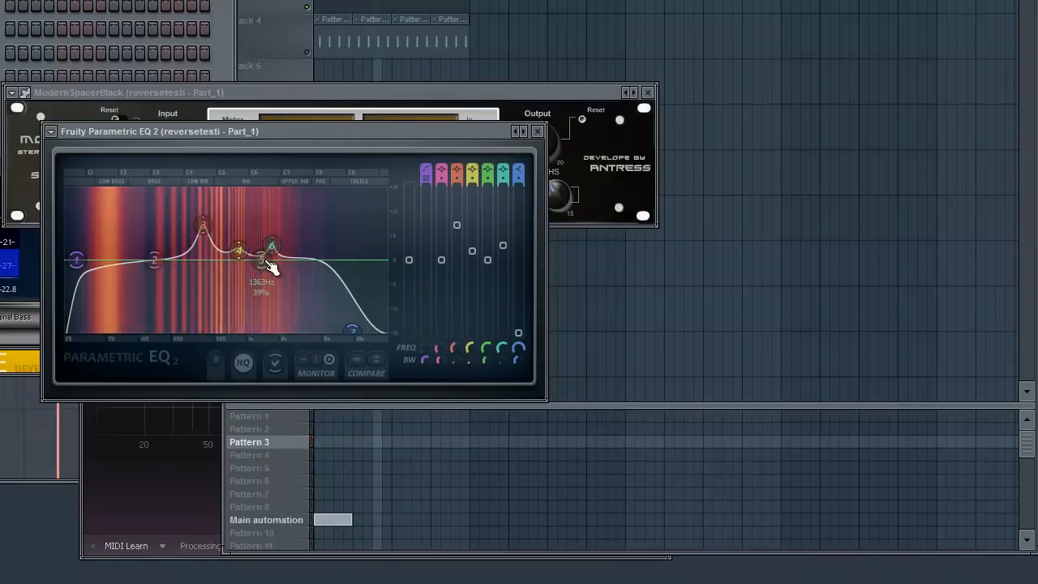
# Step: Move EQ band 5 into the low bass with a slight boost and add a narrow band 2 boost near 166 Hz
pyautogui.moveTo(271, 268); pyautogui.dragTo(115, 270)
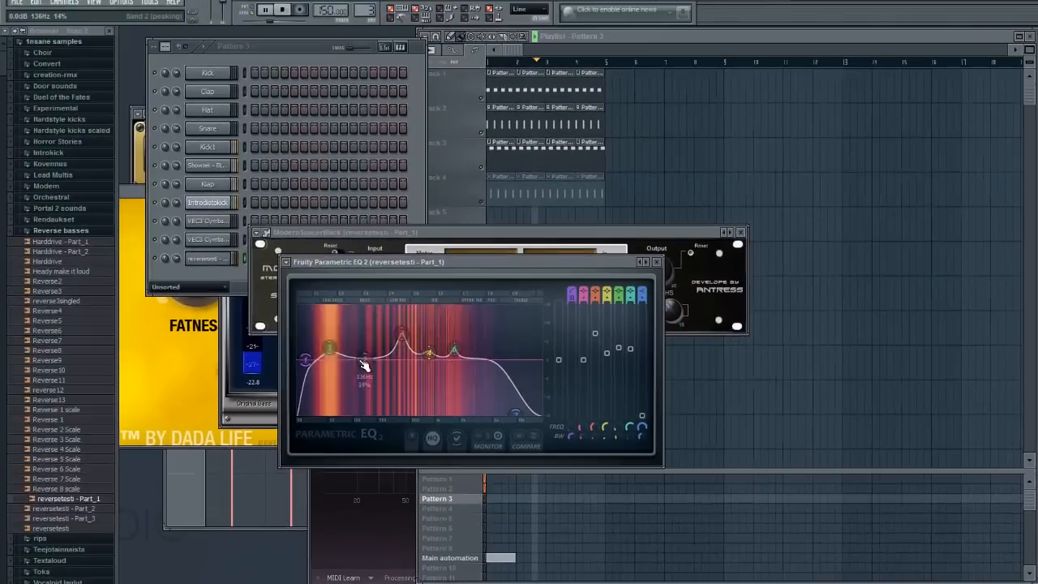
pyautogui.moveTo(305, 335); pyautogui.dragTo(320, 282)
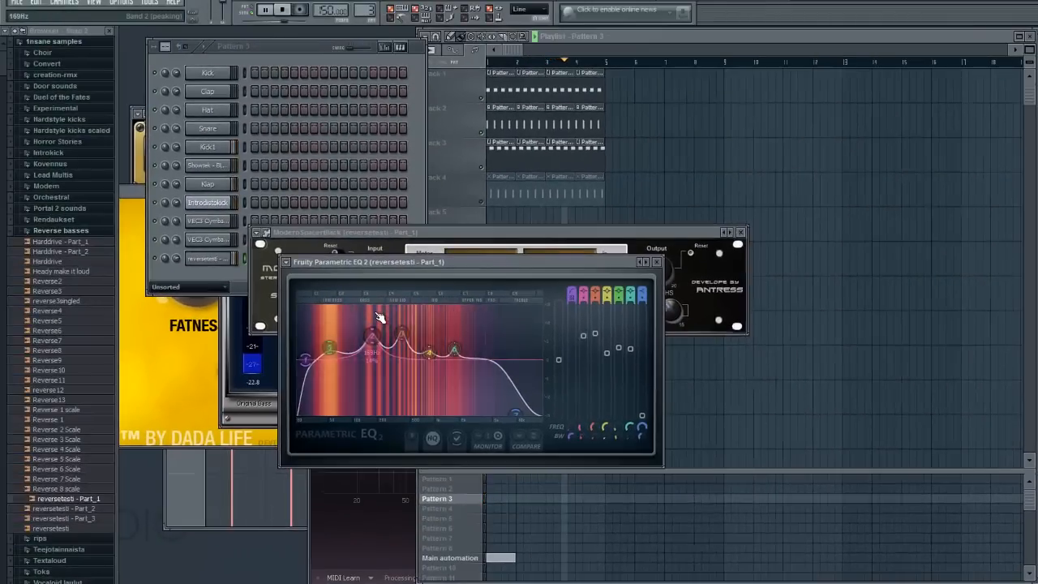
pyautogui.moveTo(372, 336)
pyautogui.mouseDown()
pyautogui.moveTo(428, 342)
pyautogui.moveTo(377, 350)
pyautogui.mouseUp()
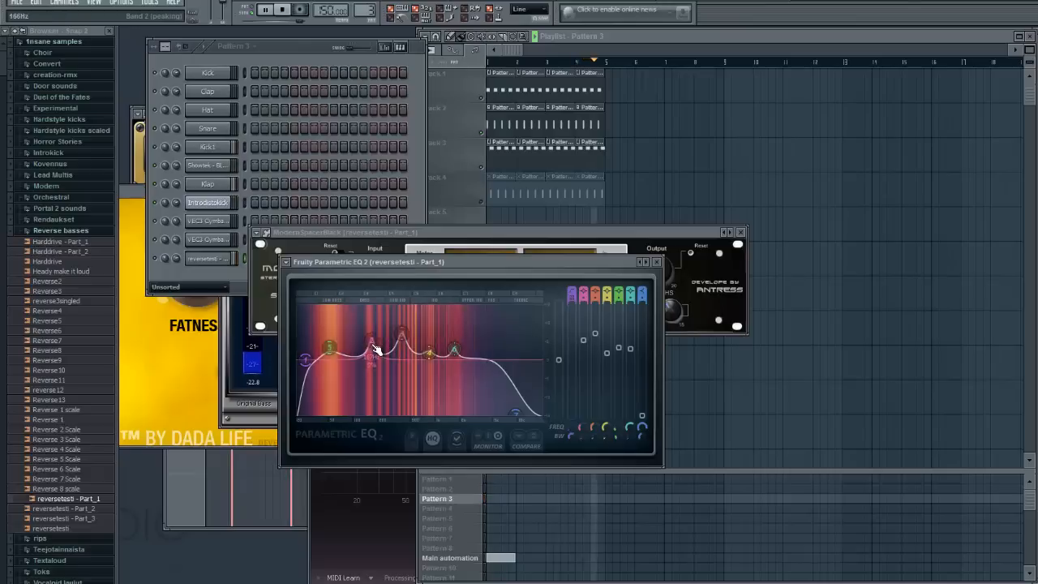
pyautogui.press('space')
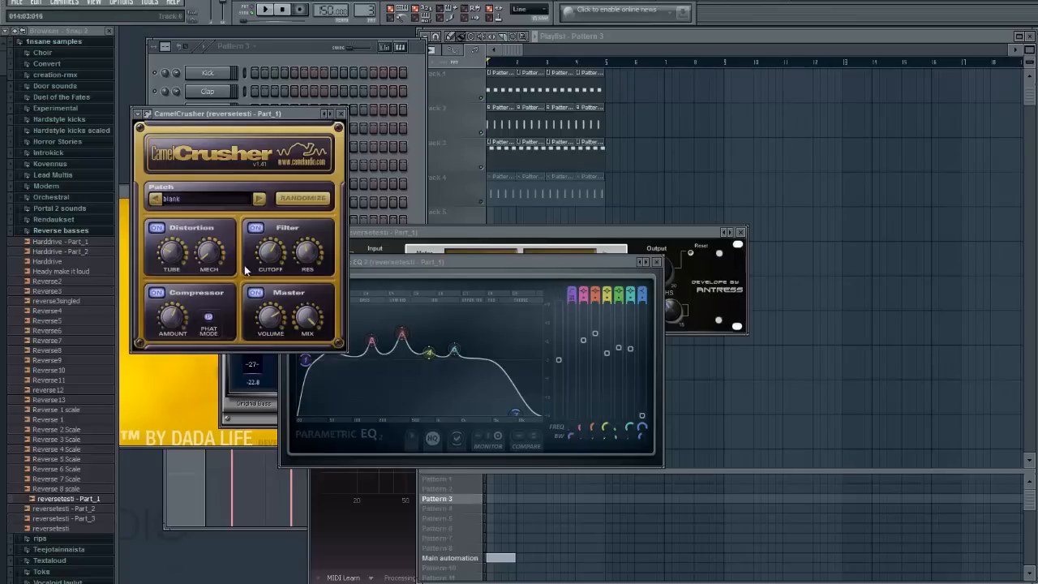
# Step: Set the CamelCrusher filter resonance to 66 % and cutoff to 962 Hz during playback, and return to the channel rack
pyautogui.press('space')
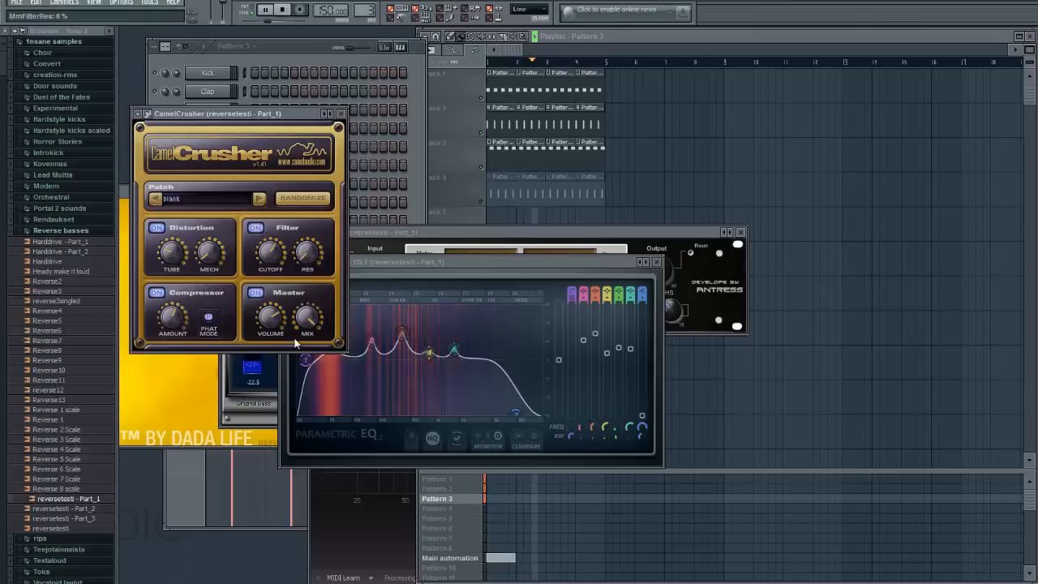
pyautogui.moveTo(306, 254); pyautogui.dragTo(320, 200)
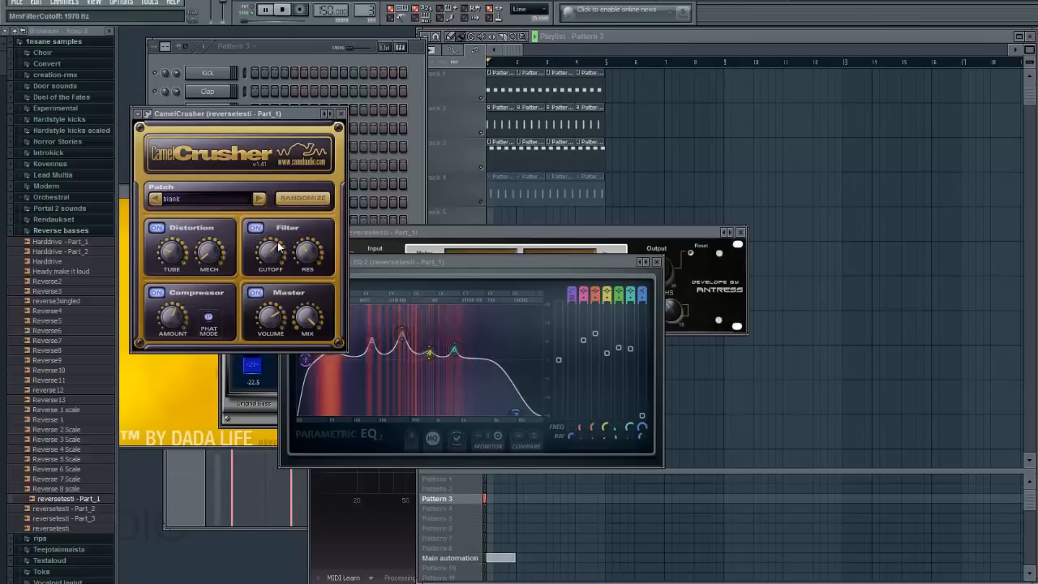
pyautogui.moveTo(278, 249)
pyautogui.mouseDown()
pyautogui.moveTo(287, 234)
pyautogui.moveTo(245, 359)
pyautogui.moveTo(271, 258)
pyautogui.mouseUp()
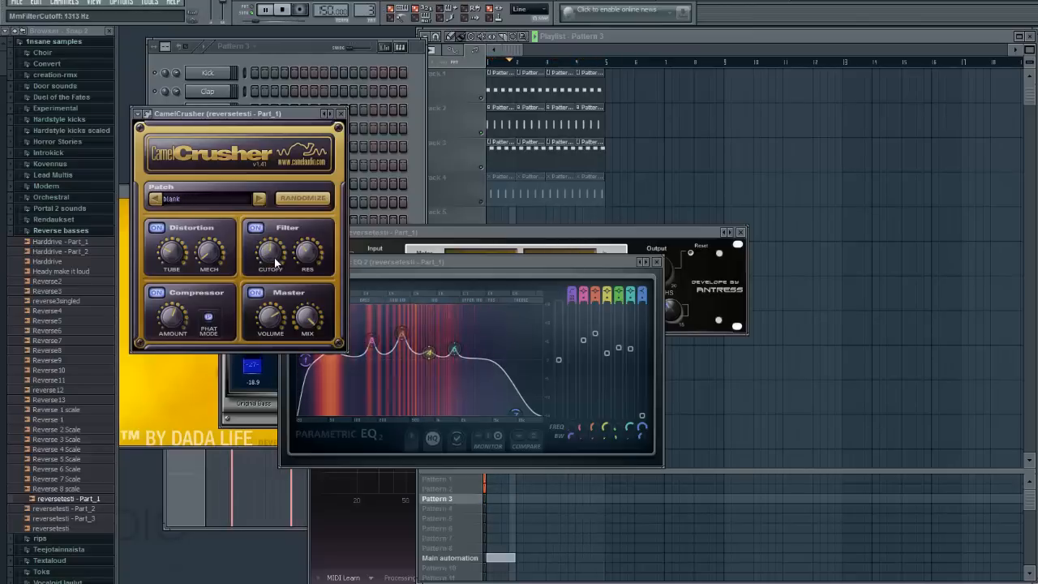
pyautogui.moveTo(275, 261); pyautogui.dragTo(277, 252)
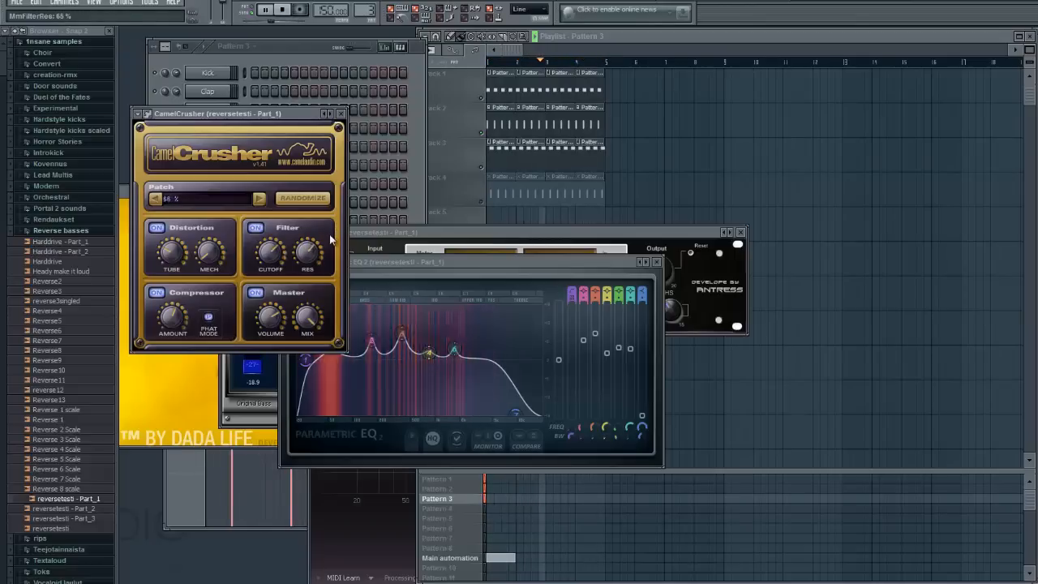
pyautogui.click(490, 260)
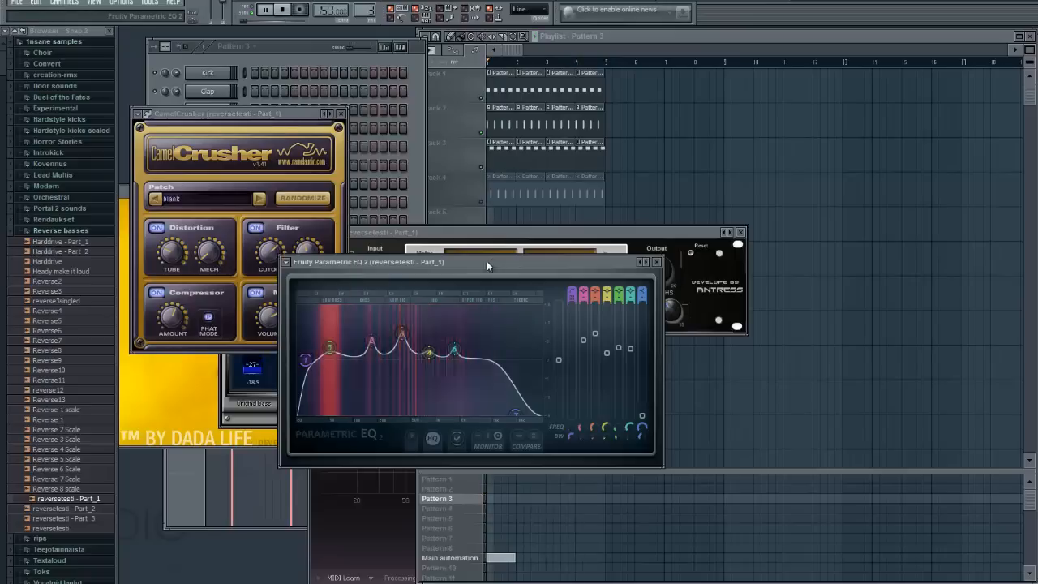
pyautogui.click(274, 273)
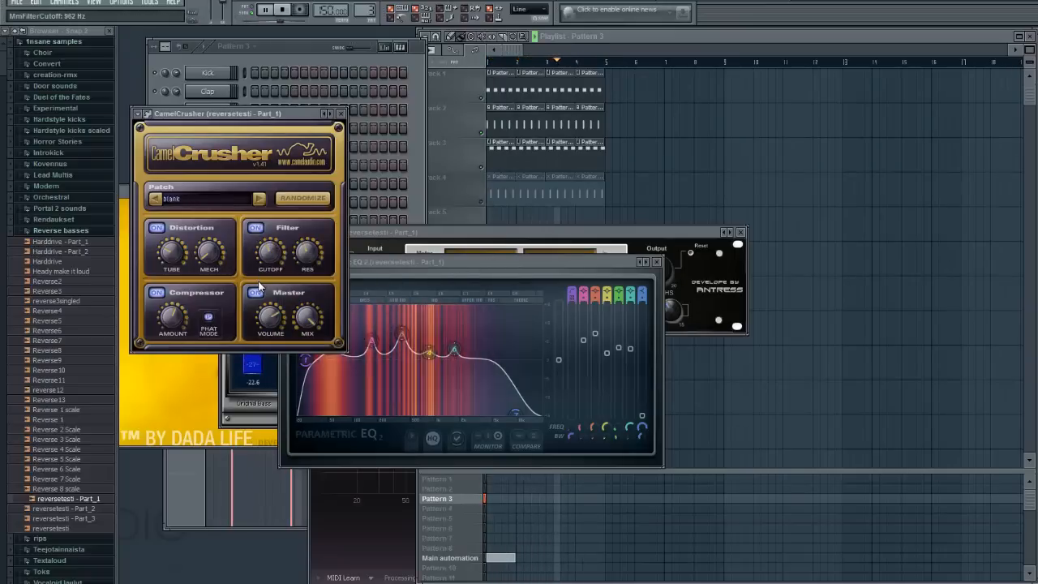
pyautogui.press('space')
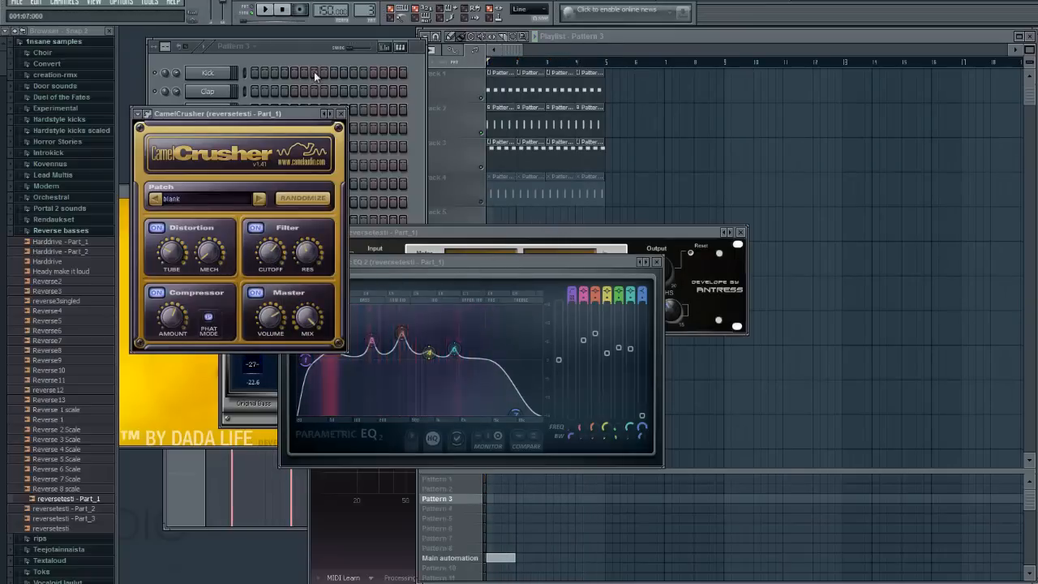
pyautogui.click(313, 60)
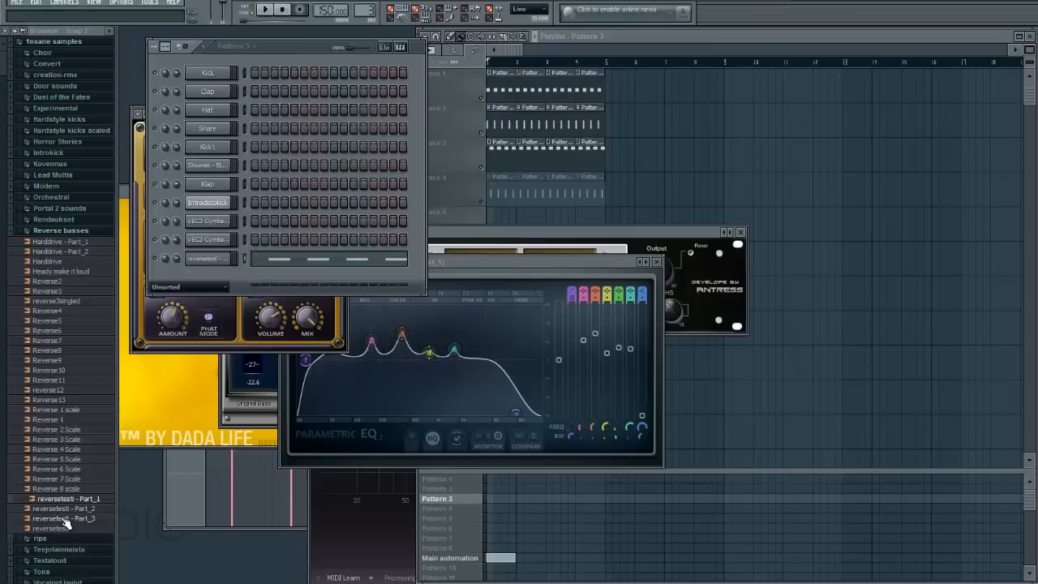
# Step: Swap the reverse bass channel's sample for reversetesti - Part_2 and finally reversetesti - Part_3 during playback
pyautogui.click(209, 259)
pyautogui.press('space')
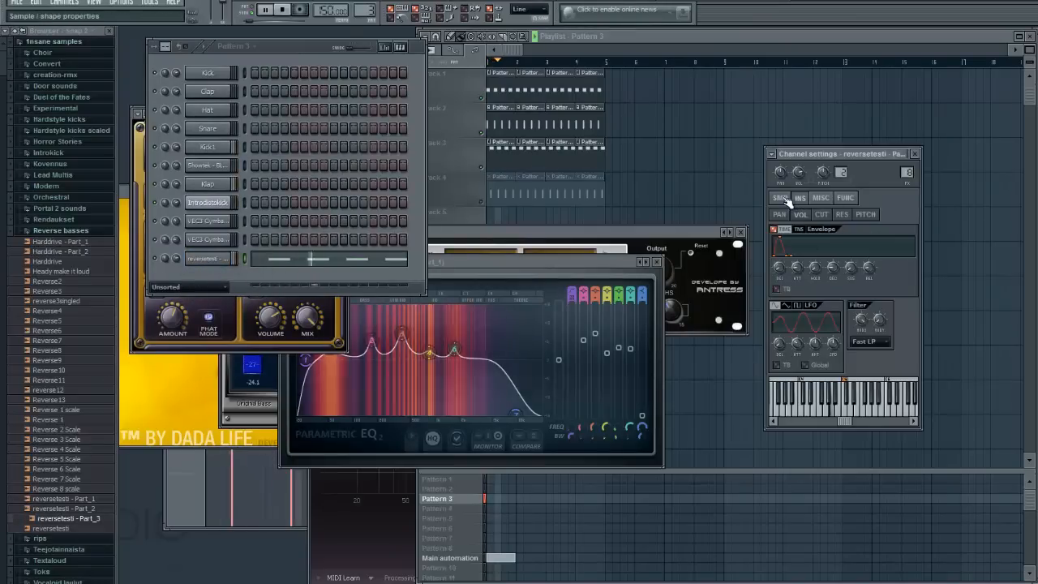
pyautogui.moveTo(65, 508); pyautogui.dragTo(203, 260)
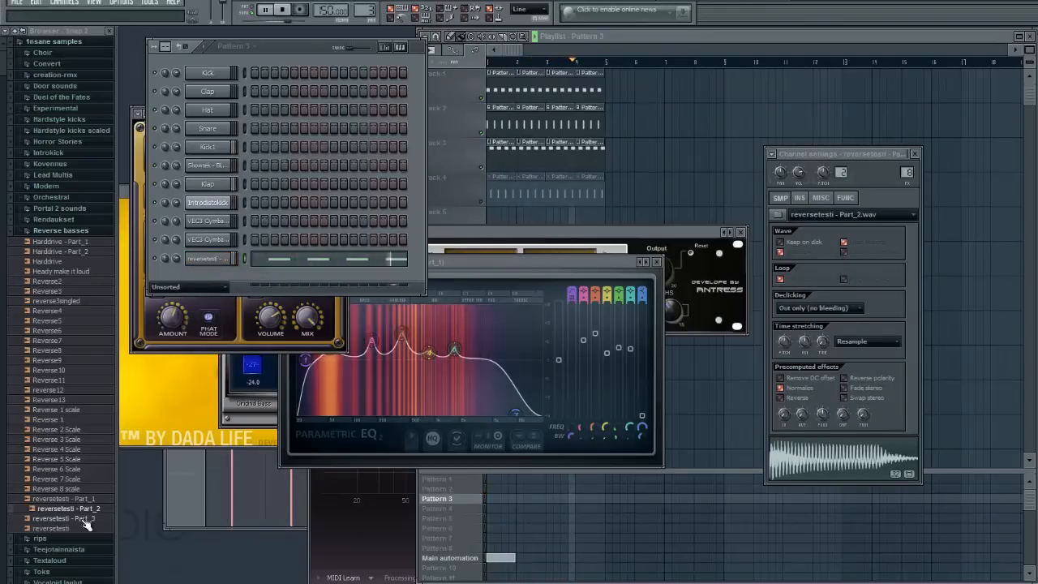
pyautogui.moveTo(81, 519); pyautogui.dragTo(209, 261)
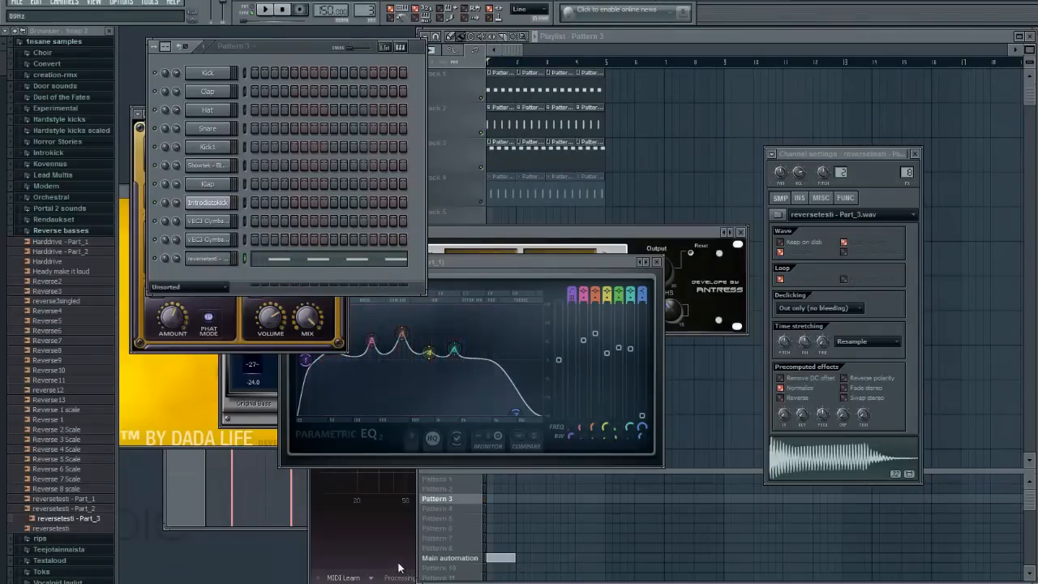
# Step: Play the new sample and add a low cut near 16 Hz, a high shelf near 13.6 kHz and a high cut in Pro-Q
pyautogui.click(357, 395)
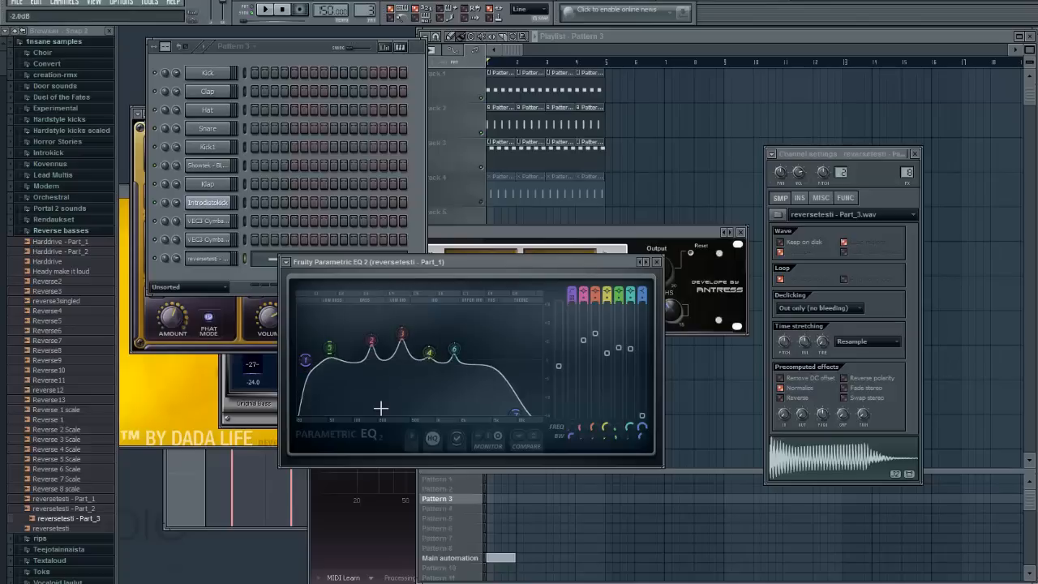
pyautogui.press('space')
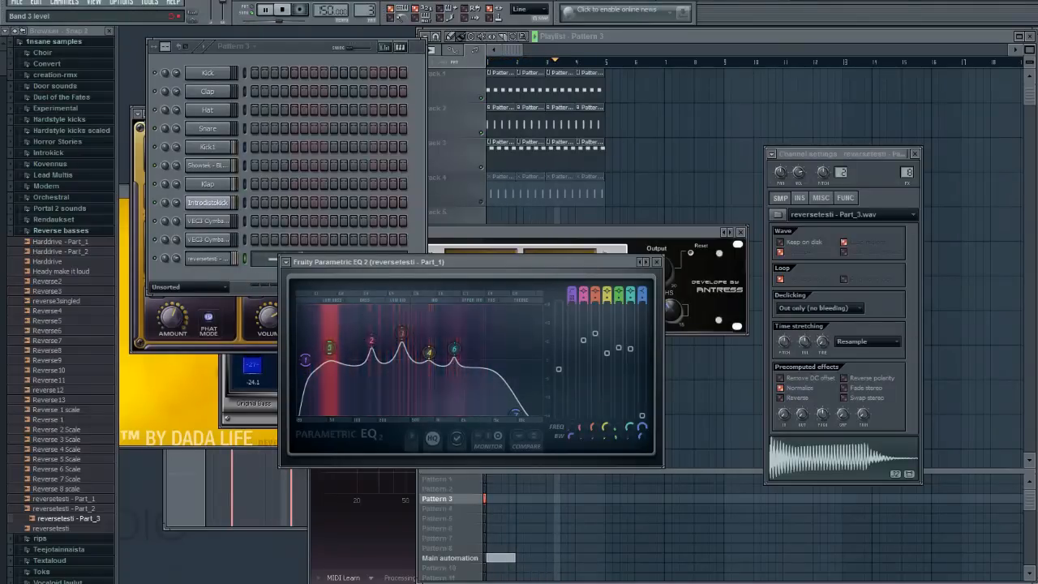
pyautogui.press('space')
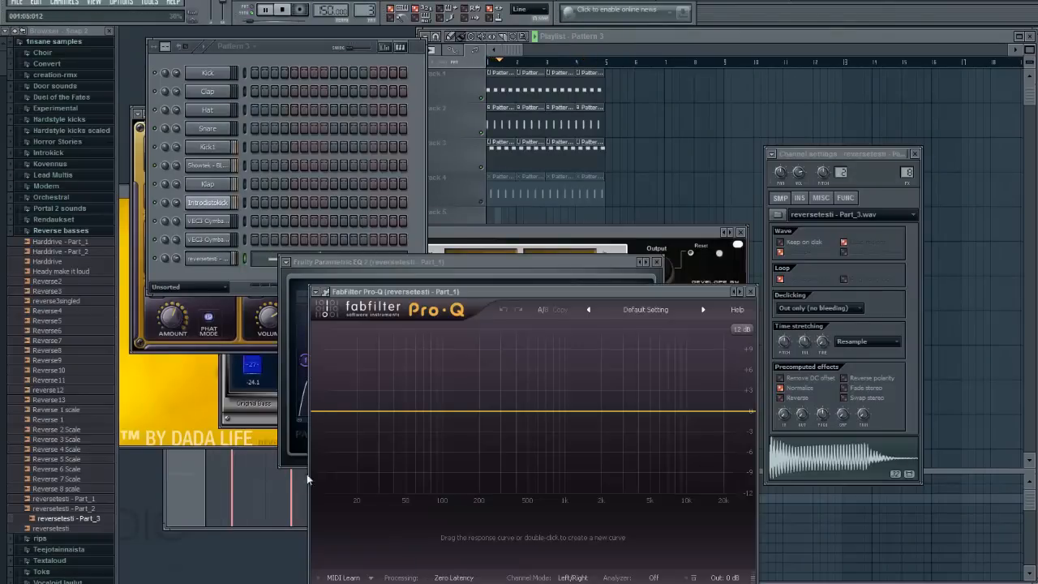
pyautogui.doubleClick(346, 414)
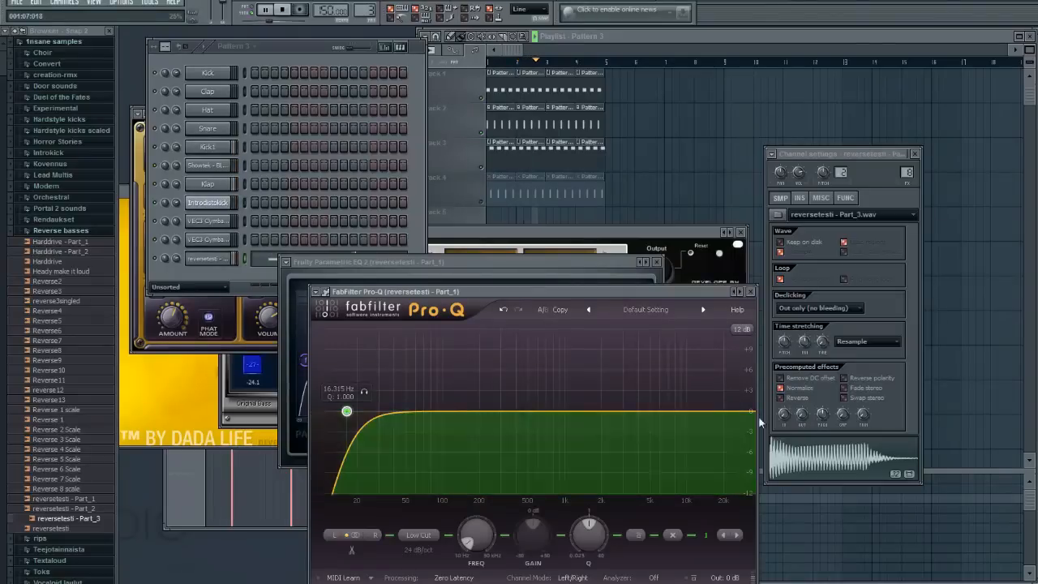
pyautogui.doubleClick(703, 413)
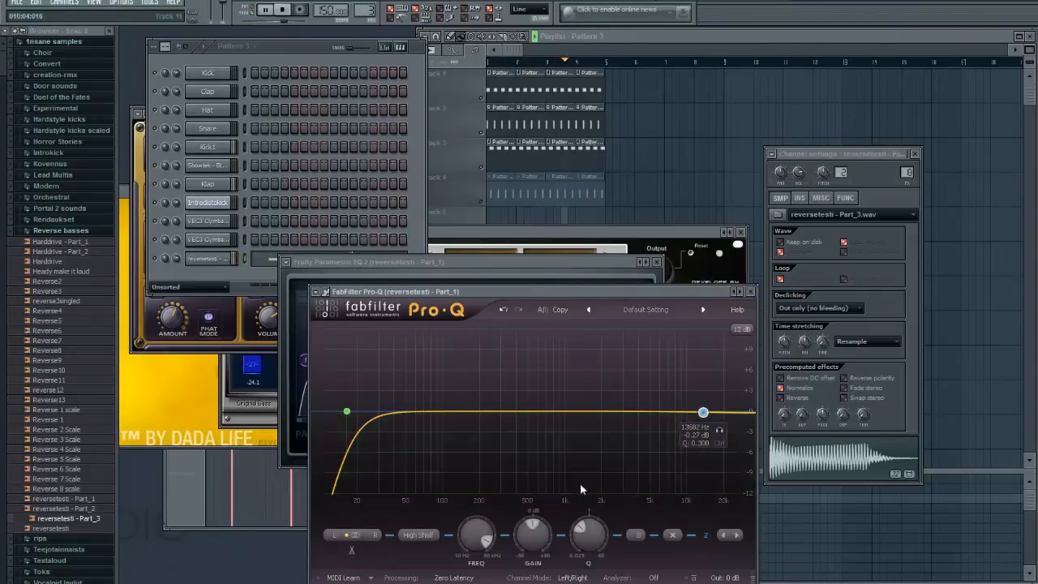
pyautogui.doubleClick(731, 412)
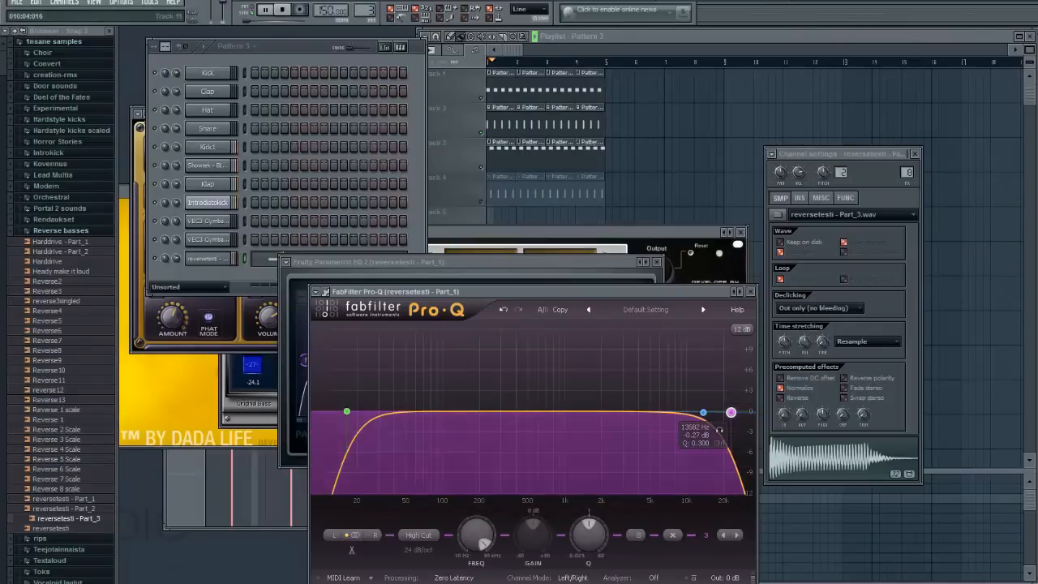
# Step: Set the Pro-Q analyzer to Pre+Post and add a bell boost of about 2 dB at 54 Hz with Q 1.458
pyautogui.click(652, 578)
pyautogui.click(679, 543)
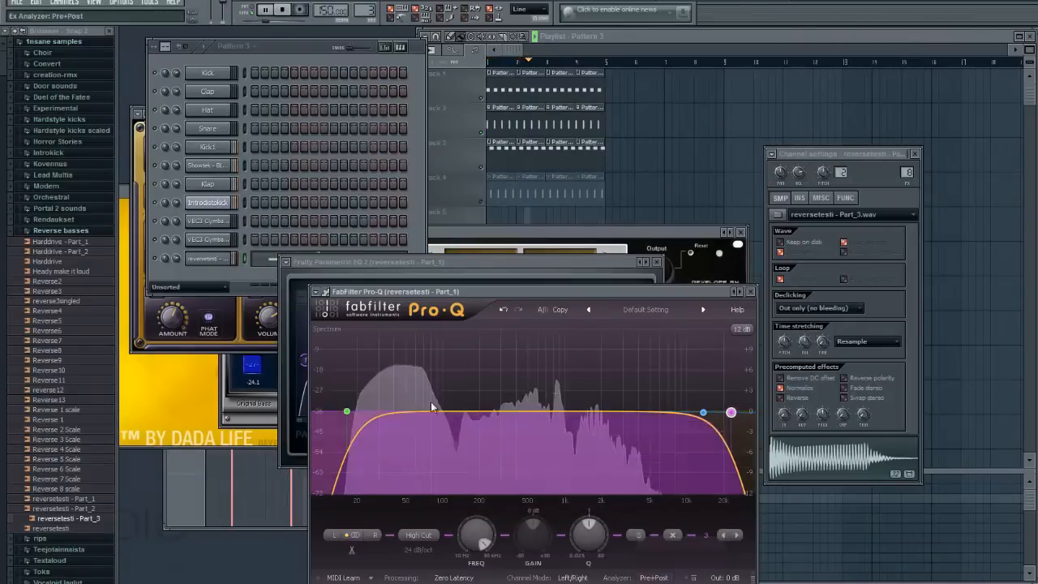
pyautogui.doubleClick(407, 411)
pyautogui.moveTo(407, 413)
pyautogui.mouseDown()
pyautogui.moveTo(394, 377)
pyautogui.moveTo(410, 401)
pyautogui.mouseUp()
pyautogui.scroll(5, 394, 377)
pyautogui.scroll(2, 394, 375)
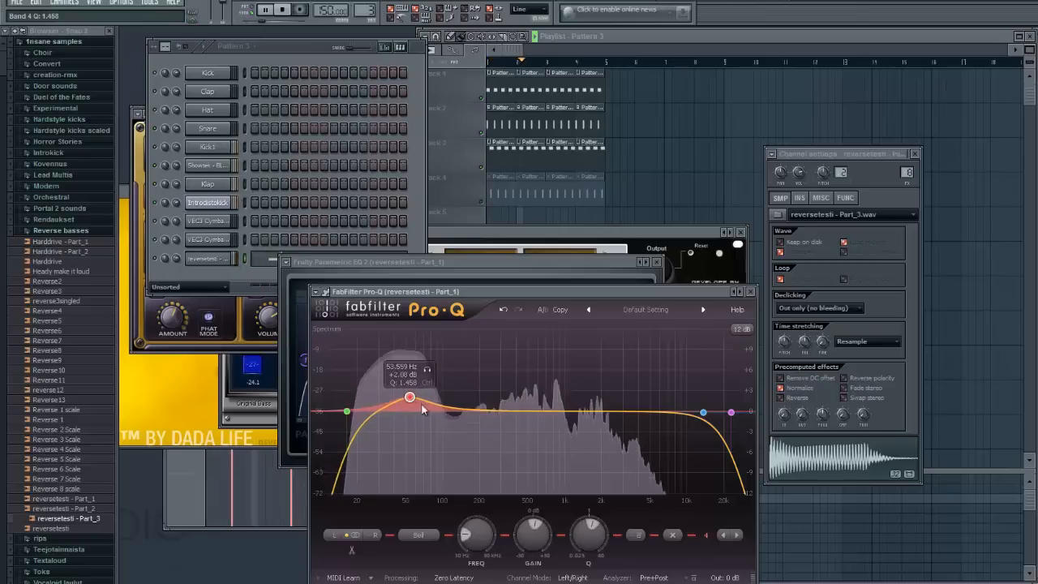
# Step: Add a bell boost on band 5 of about 6 dB at 366 Hz with Q 2.820
pyautogui.doubleClick(514, 414)
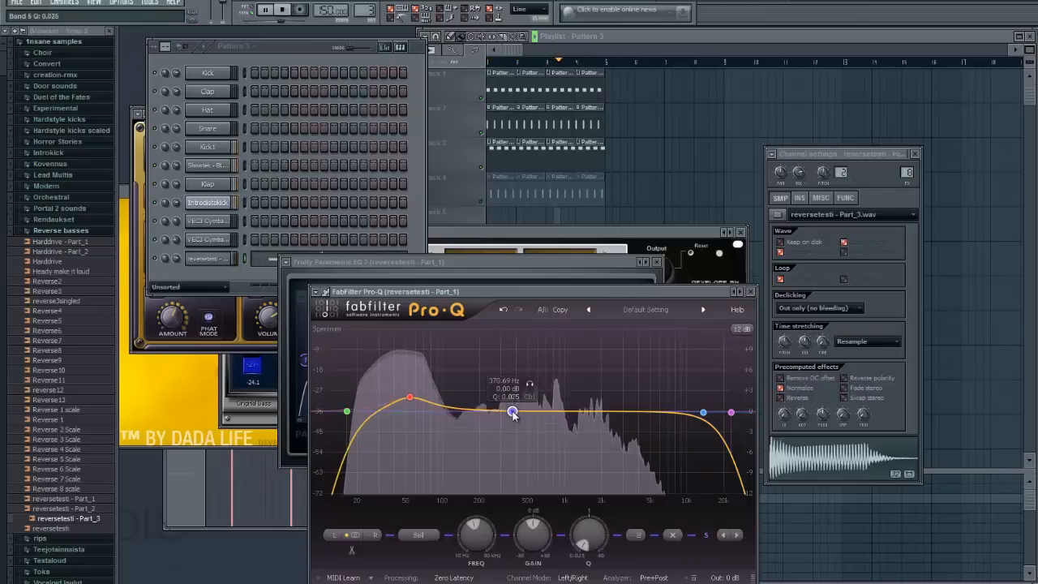
pyautogui.scroll(-10, 513, 415)
pyautogui.moveTo(513, 414); pyautogui.dragTo(510, 351)
pyautogui.scroll(13, 510, 352)
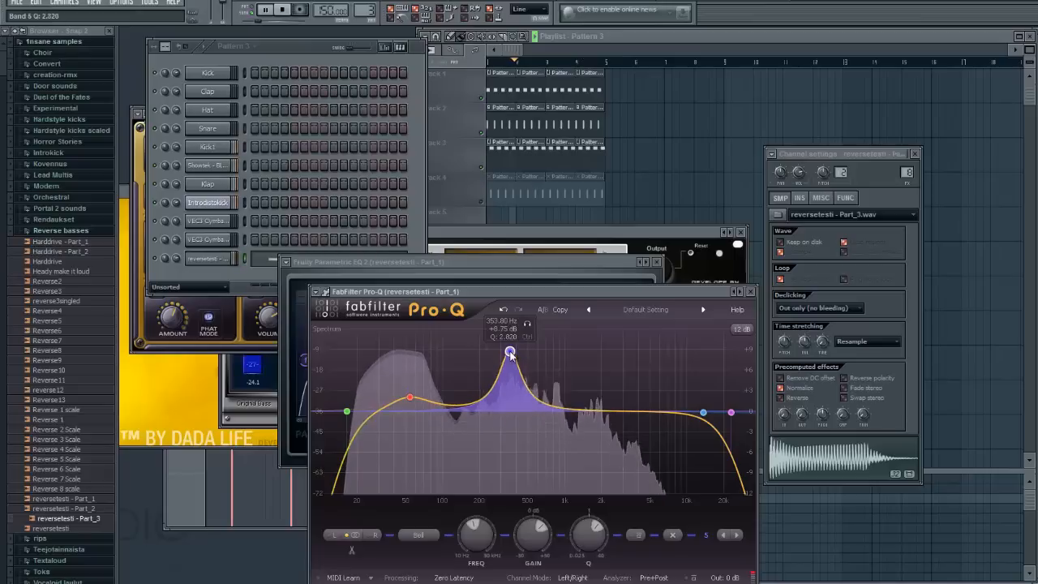
pyautogui.moveTo(510, 352); pyautogui.dragTo(512, 371)
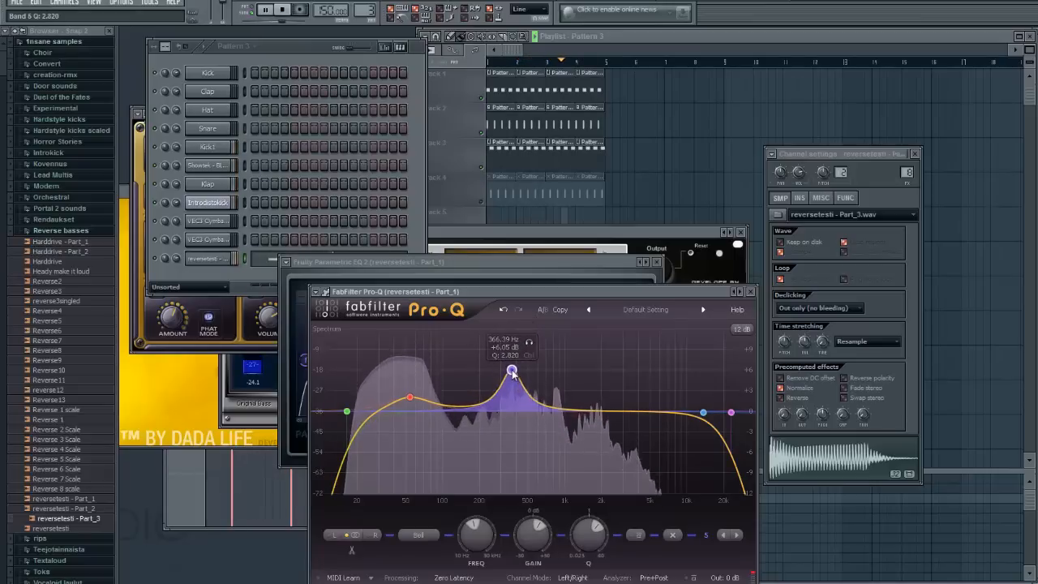
# Step: Add a narrow band 6 boost just below 1 kHz and a narrow band 7 cut of about 1.7 dB at 687 Hz
pyautogui.click(593, 411)
pyautogui.scroll(5, 592, 411)
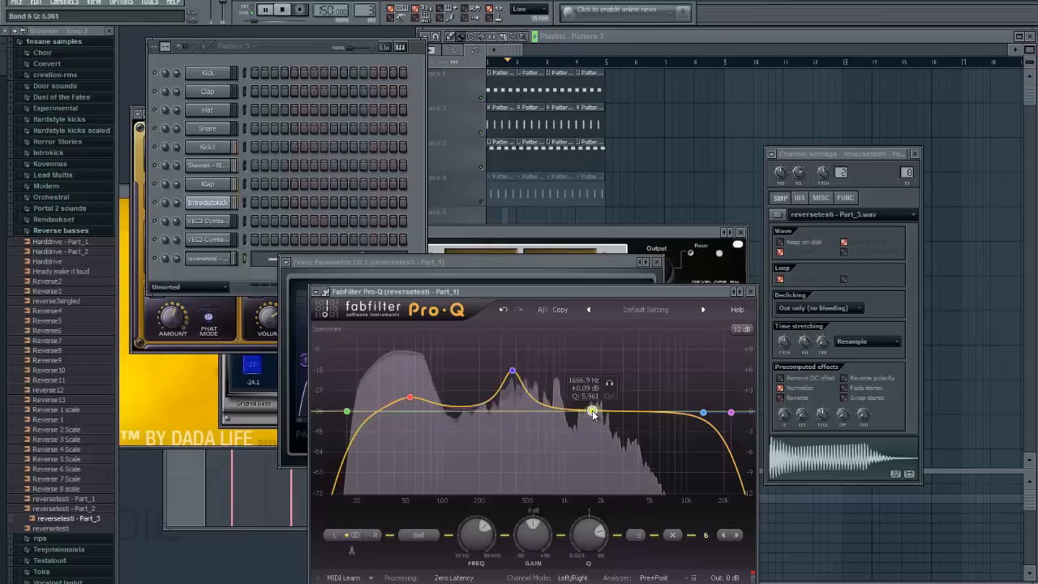
pyautogui.moveTo(593, 411); pyautogui.dragTo(539, 370)
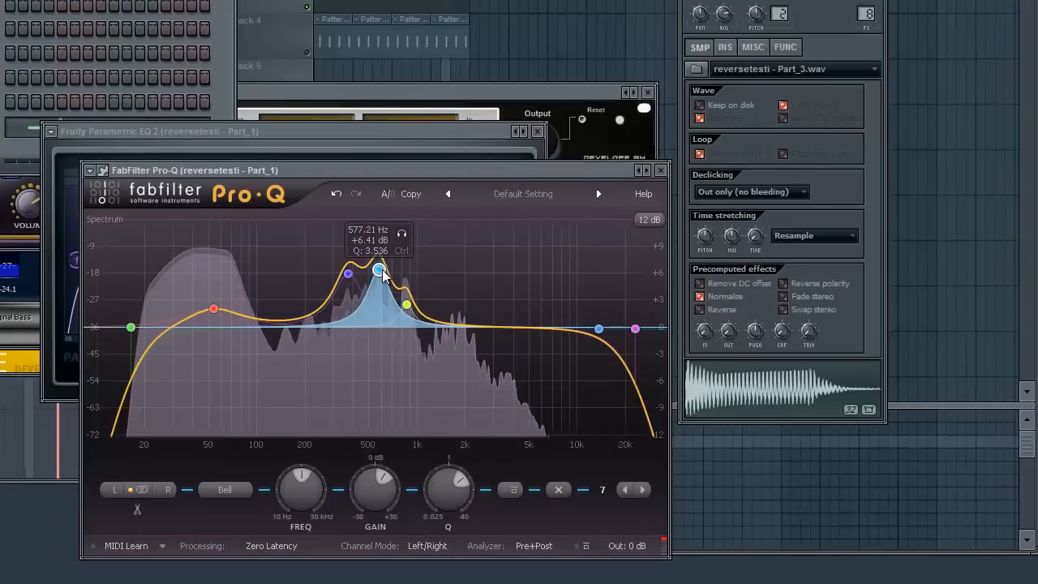
pyautogui.moveTo(382, 276); pyautogui.dragTo(395, 326)
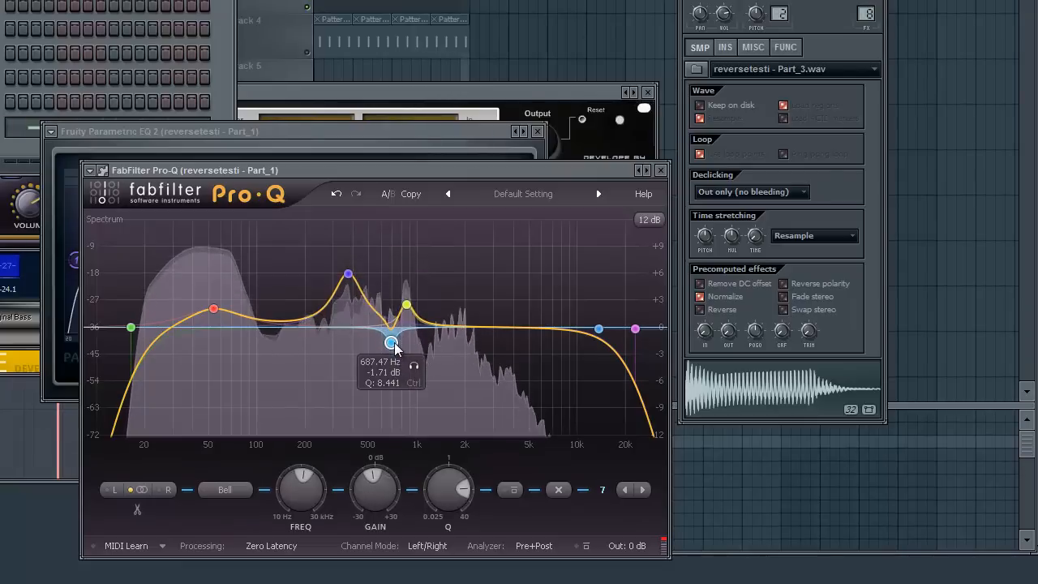
# Step: Raise band 5 to about +6.6 dB and add a band 8 boost of about 9.9 dB at 113 Hz with Q 4.408
pyautogui.moveTo(351, 278)
pyautogui.mouseDown()
pyautogui.moveTo(361, 270)
pyautogui.moveTo(346, 276)
pyautogui.mouseUp()
pyautogui.rightClick(344, 271)
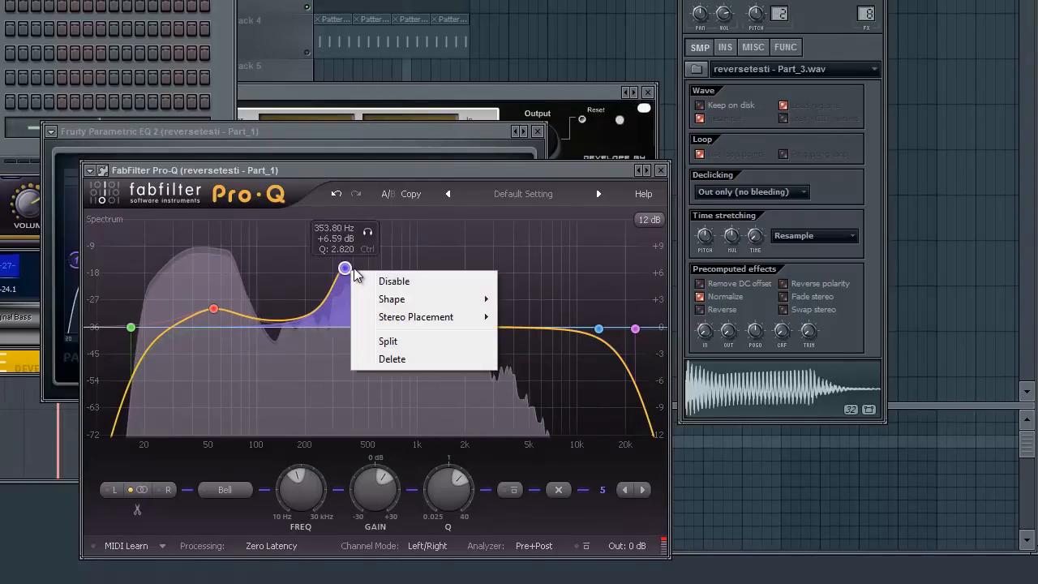
pyautogui.press('Escape')
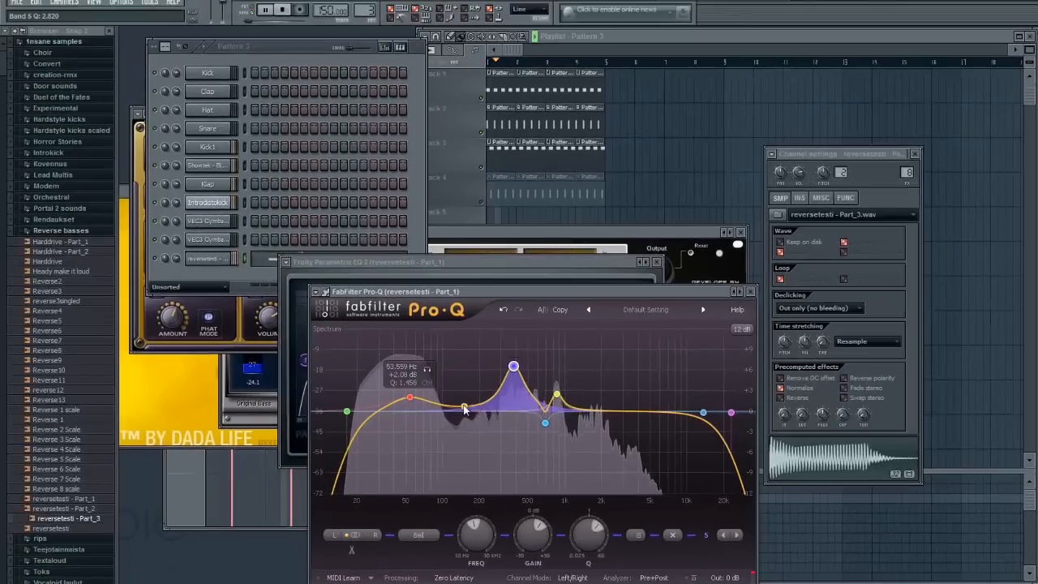
pyautogui.doubleClick(282, 320)
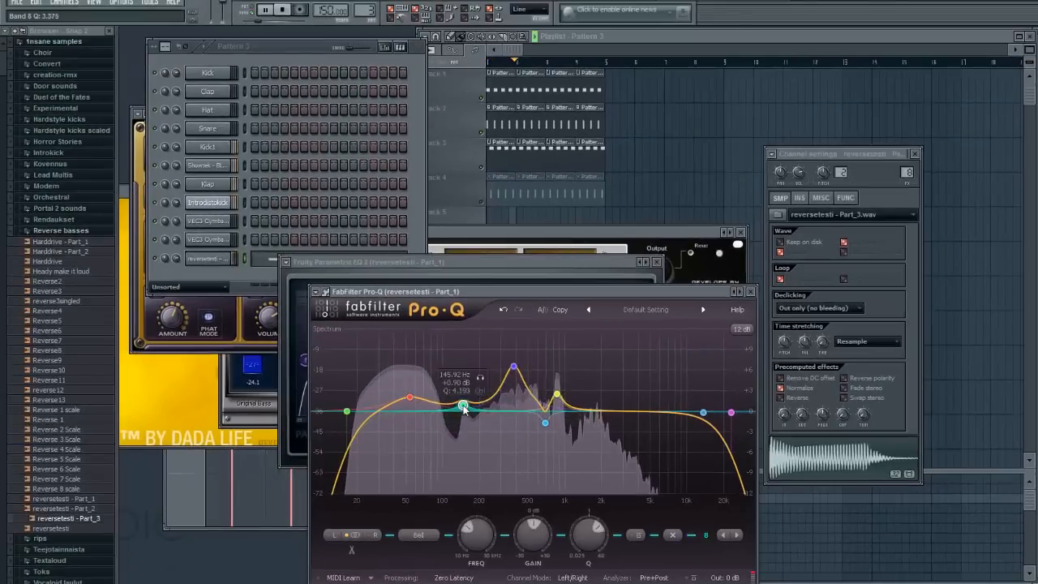
pyautogui.moveTo(465, 409); pyautogui.dragTo(449, 343)
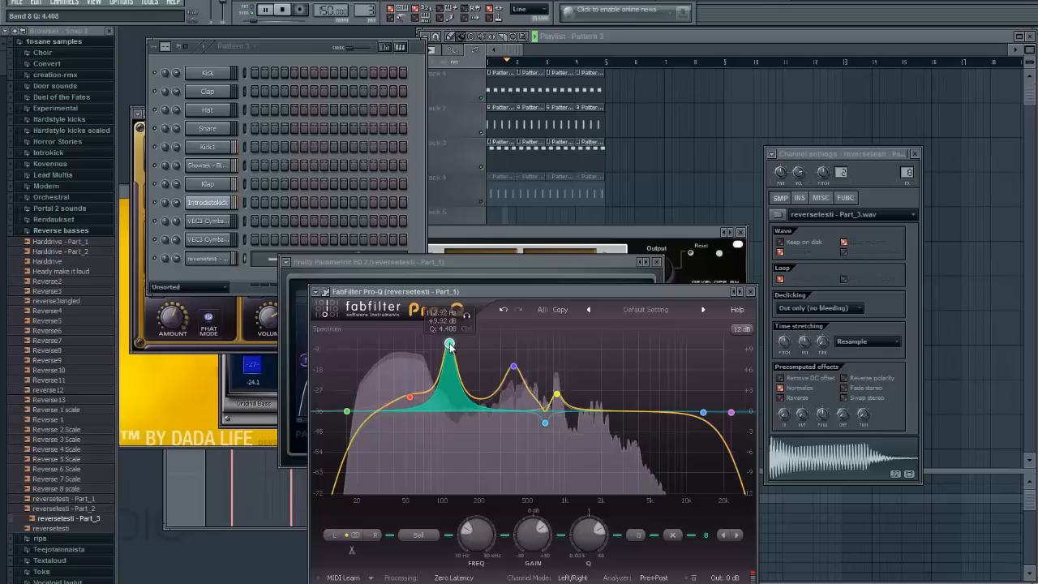
# Step: Add a narrow band 9 boost of about 1.2 dB at 1767 Hz with Q 8.139
pyautogui.doubleClick(606, 410)
pyautogui.scroll(7, 607, 411)
pyautogui.moveTo(607, 411)
pyautogui.mouseDown()
pyautogui.moveTo(577, 364)
pyautogui.moveTo(639, 356)
pyautogui.moveTo(551, 349)
pyautogui.moveTo(598, 363)
pyautogui.moveTo(597, 405)
pyautogui.mouseUp()
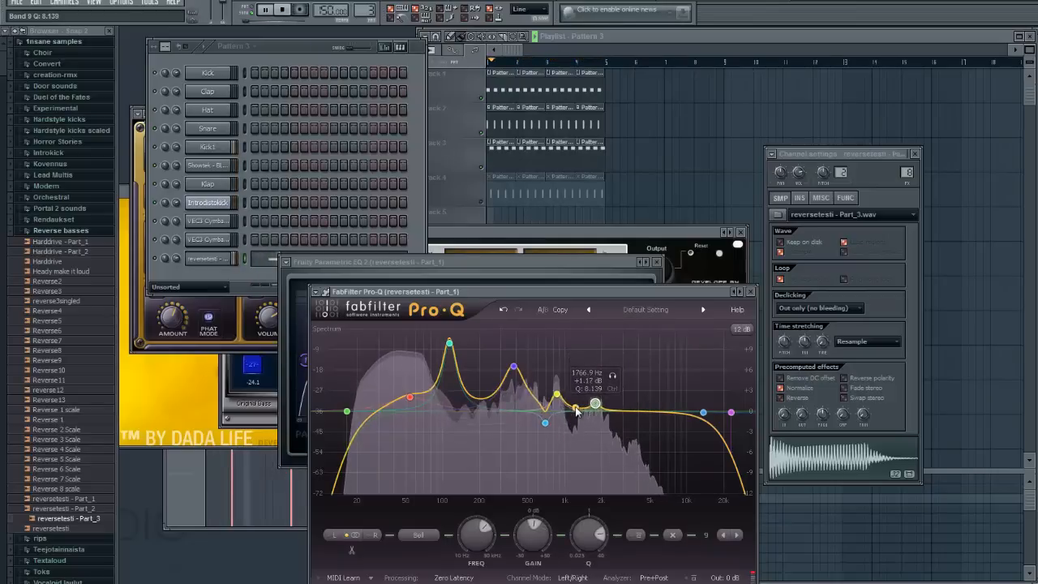
# Step: Cut a deep, narrow notch between bands 6 and 9, and lower band 7 to about -2.2 dB at 664 Hz
pyautogui.doubleClick(576, 407)
pyautogui.scroll(10, 575, 408)
pyautogui.moveTo(575, 408); pyautogui.dragTo(574, 488)
pyautogui.moveTo(544, 424)
pyautogui.mouseDown()
pyautogui.moveTo(541, 455)
pyautogui.moveTo(544, 425)
pyautogui.mouseUp()
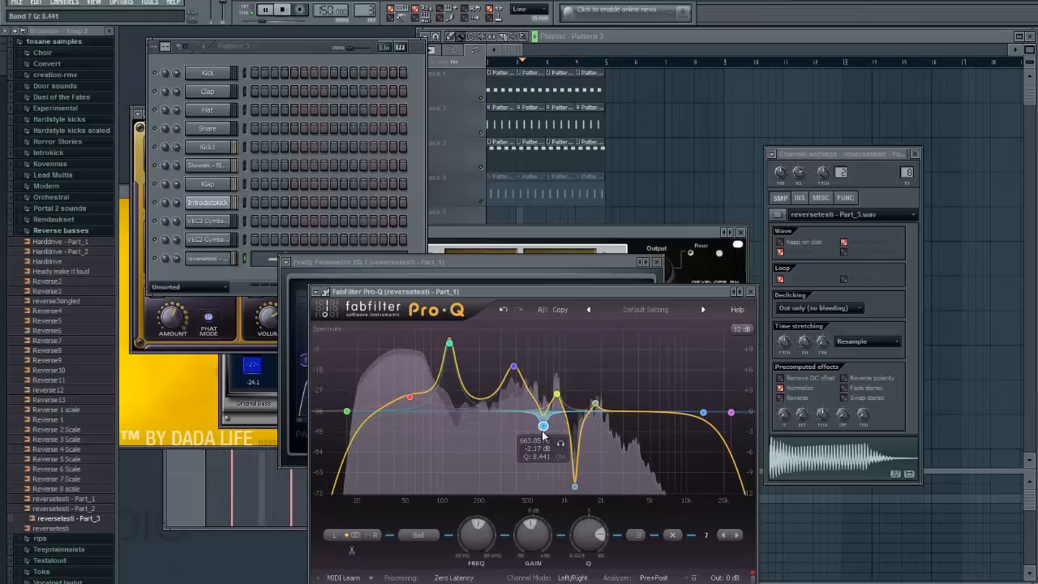
# Step: Change band 7 to a boost of about 3 dB at 626 Hz, stop playback, and return to the Pro-Q window
pyautogui.click(520, 53)
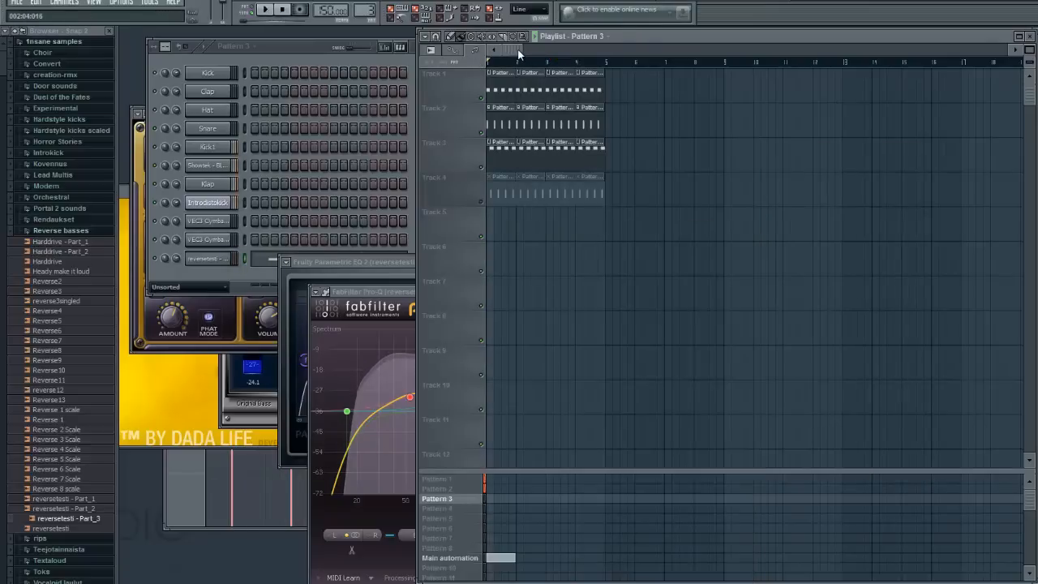
pyautogui.click(372, 293)
pyautogui.moveTo(543, 425); pyautogui.dragTo(544, 397)
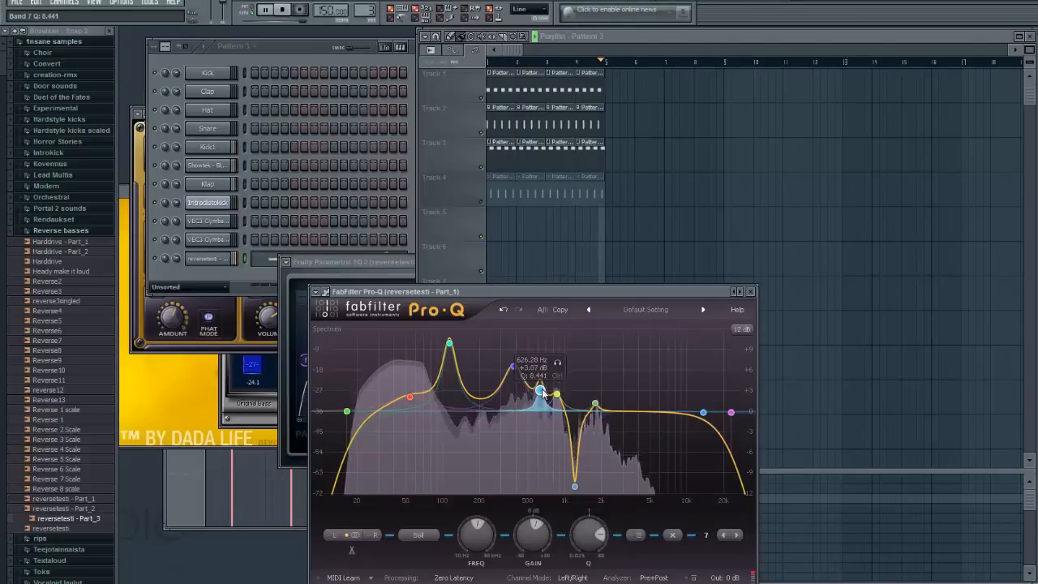
pyautogui.click(600, 38)
pyautogui.press('space')
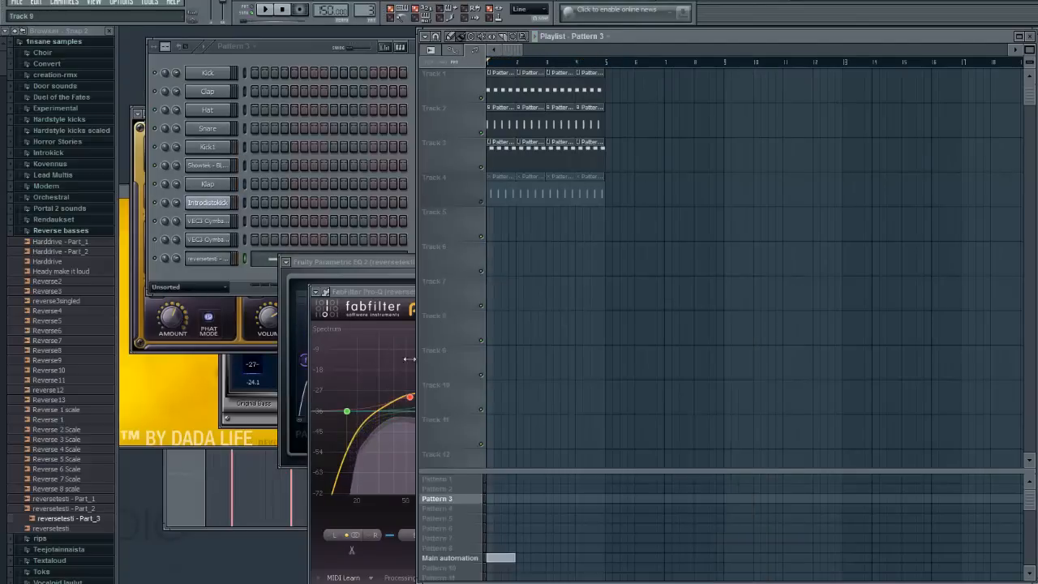
pyautogui.click(343, 293)
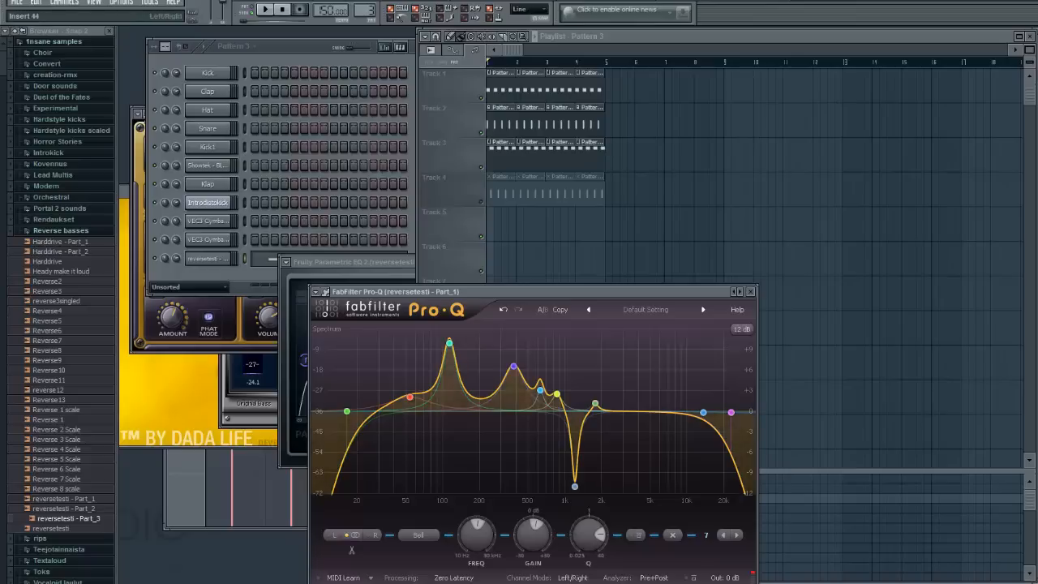
# Step: Clone the reversetesti - Part_3 channel in the channel rack
pyautogui.click(298, 46)
pyautogui.rightClick(203, 261)
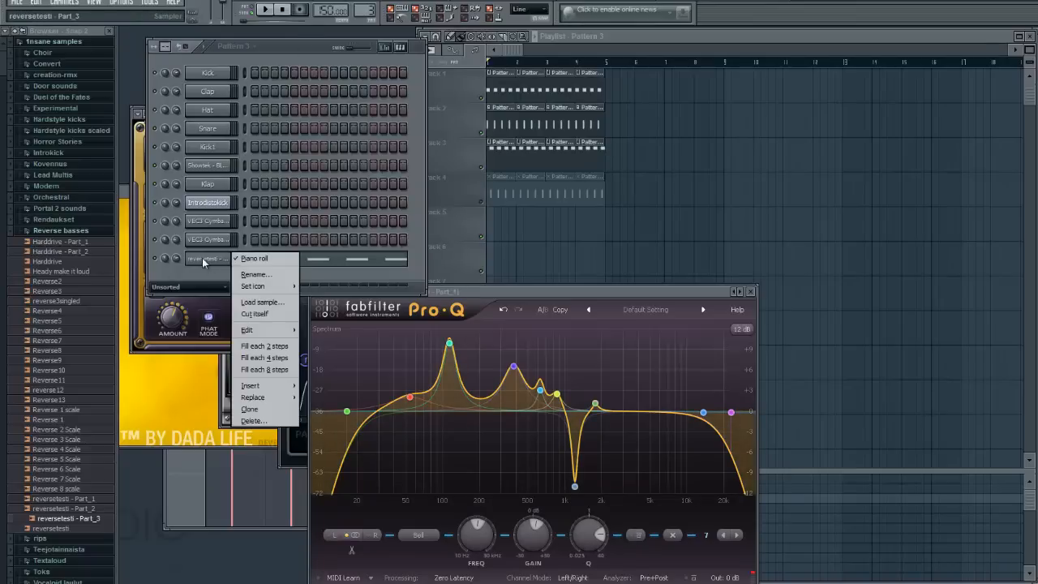
pyautogui.click(248, 408)
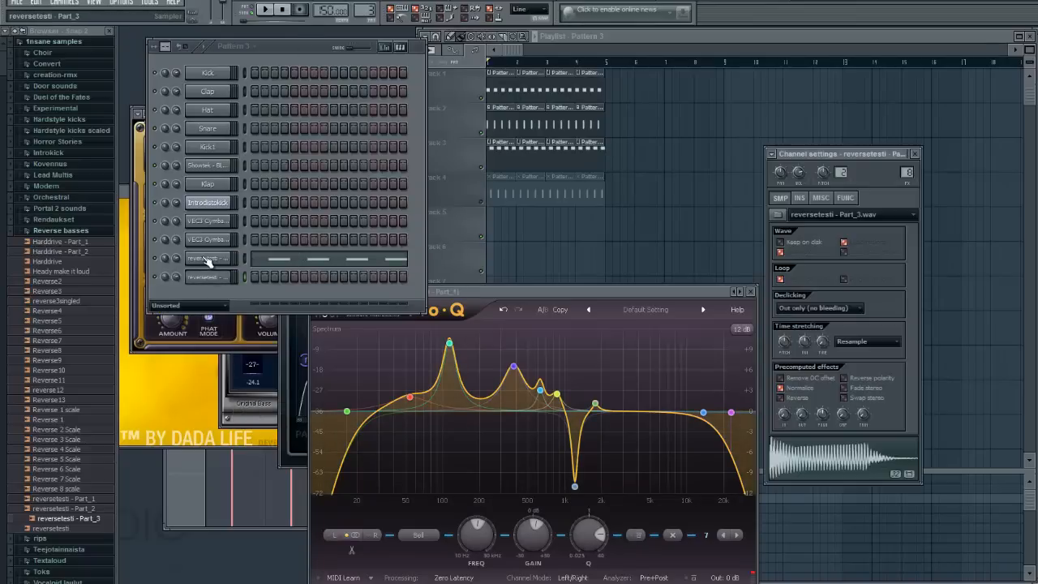
# Step: Copy all four off-beat notes from the original reverse bass channel into the cloned channel's piano roll and play them briefly
pyautogui.click(223, 277)
pyautogui.click(222, 277)
pyautogui.press('F7')
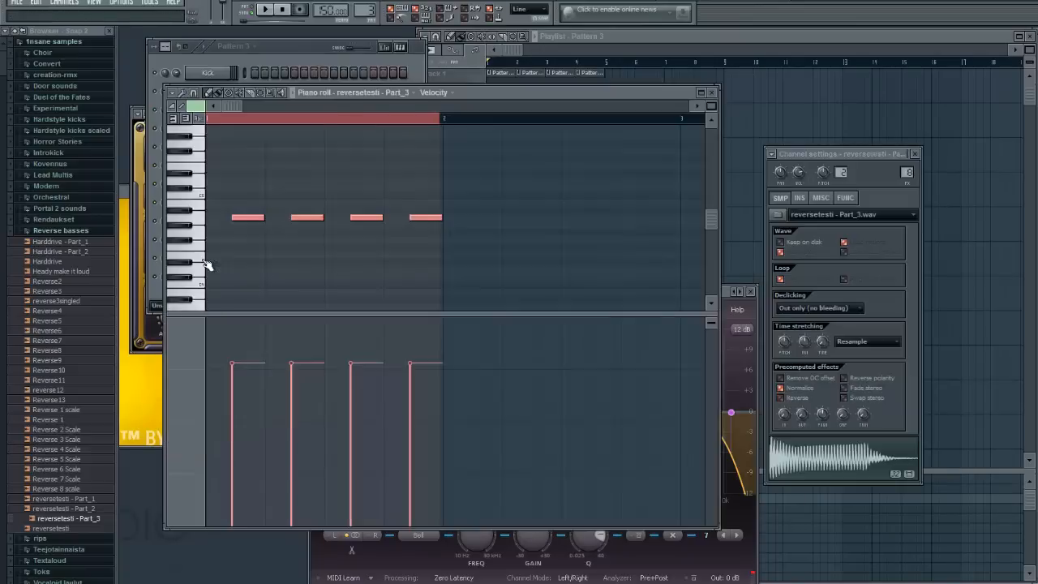
pyautogui.press('F7')
pyautogui.press('F7')
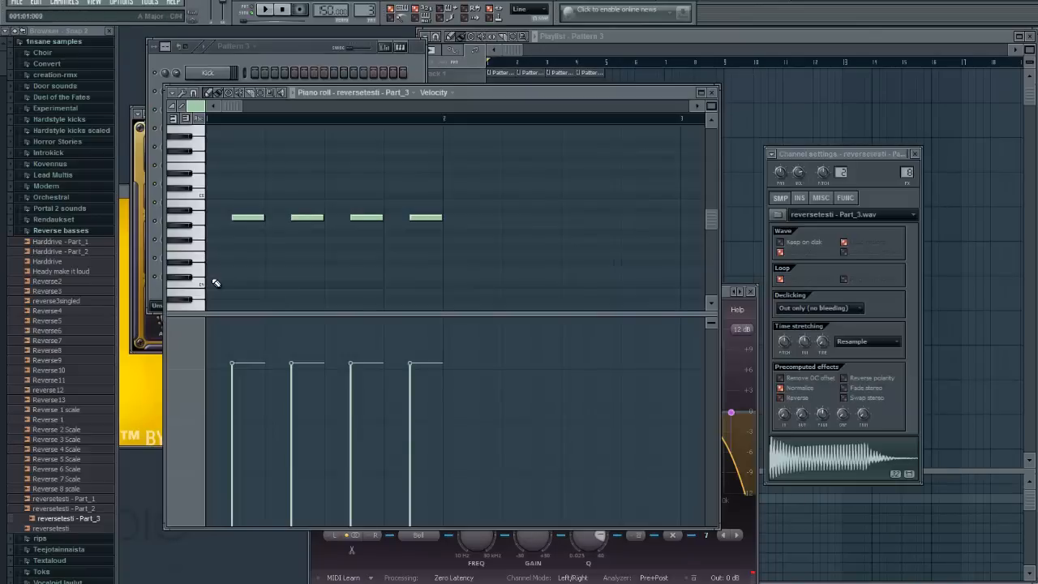
pyautogui.hotkey('ctrl', 'a')
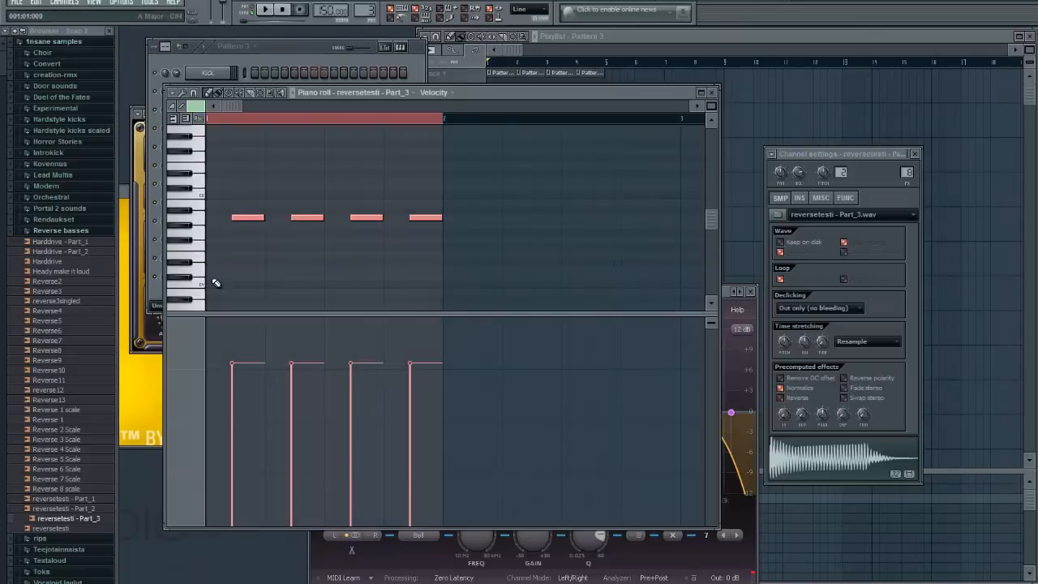
pyautogui.click(304, 61)
pyautogui.press('F7')
pyautogui.press('F7')
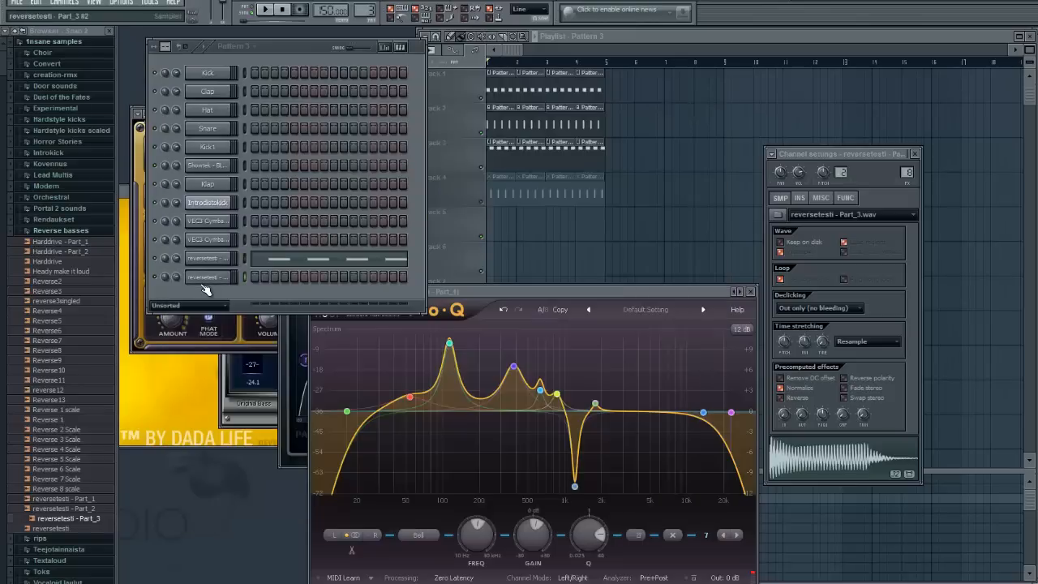
pyautogui.press('F7')
pyautogui.hotkey('ctrl', 'v')
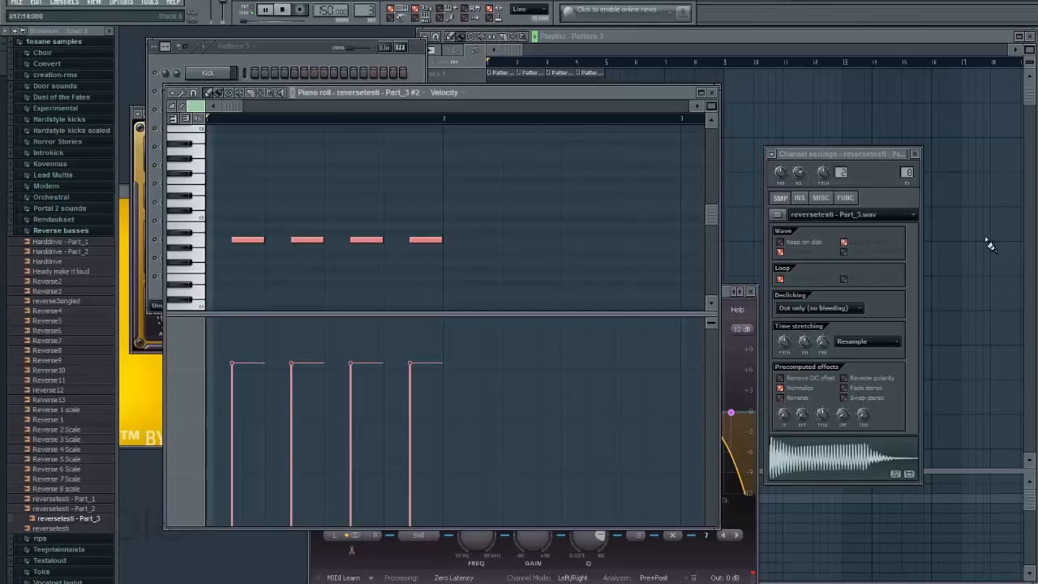
pyautogui.press('space')
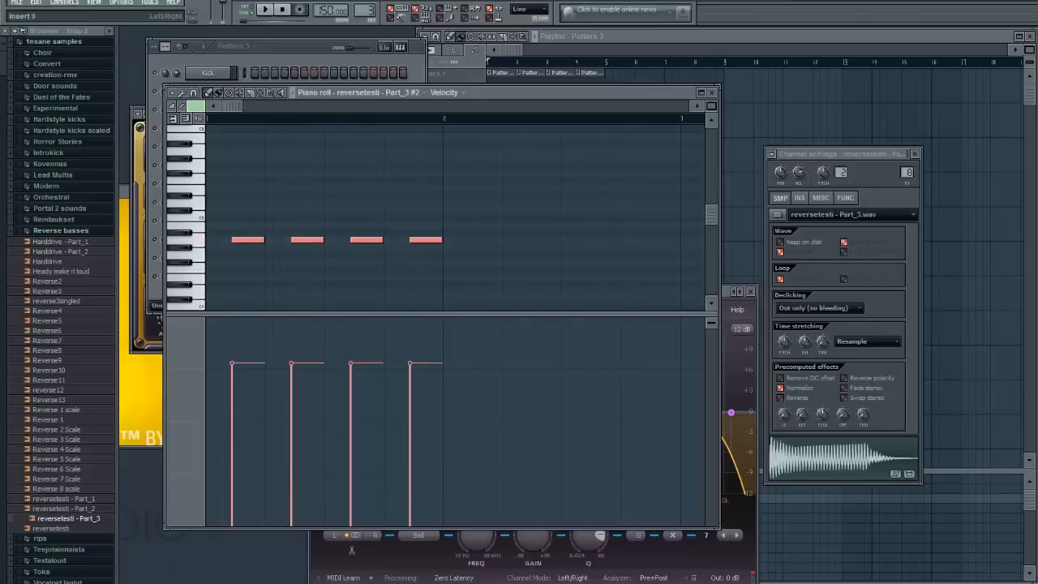
# Step: Load Camel Phat 3 on the cloned reversetesti - Part_3 #2 mixer insert and choose one of its BAS presets
pyautogui.press('F9')
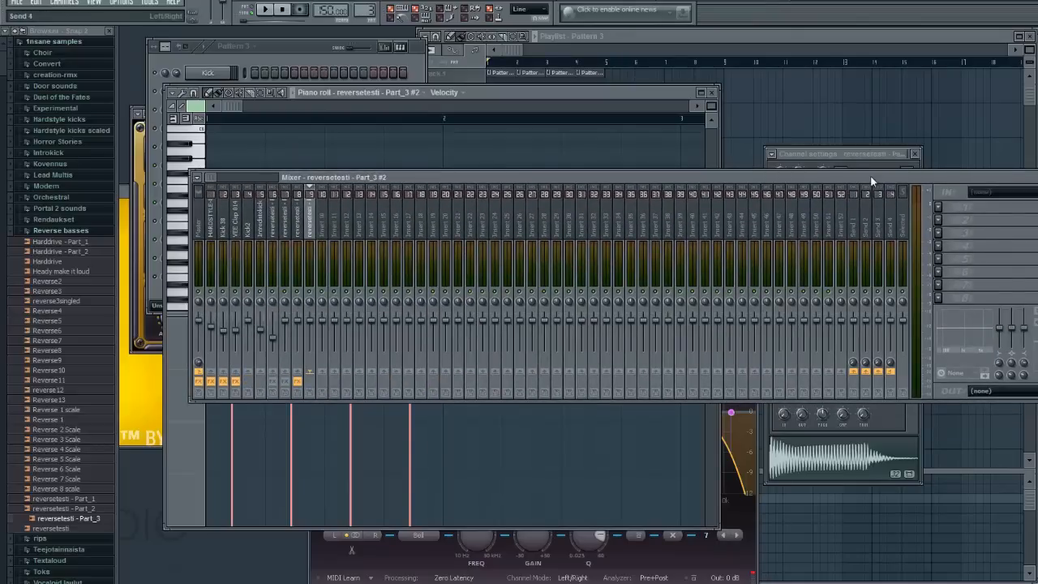
pyautogui.click(865, 205)
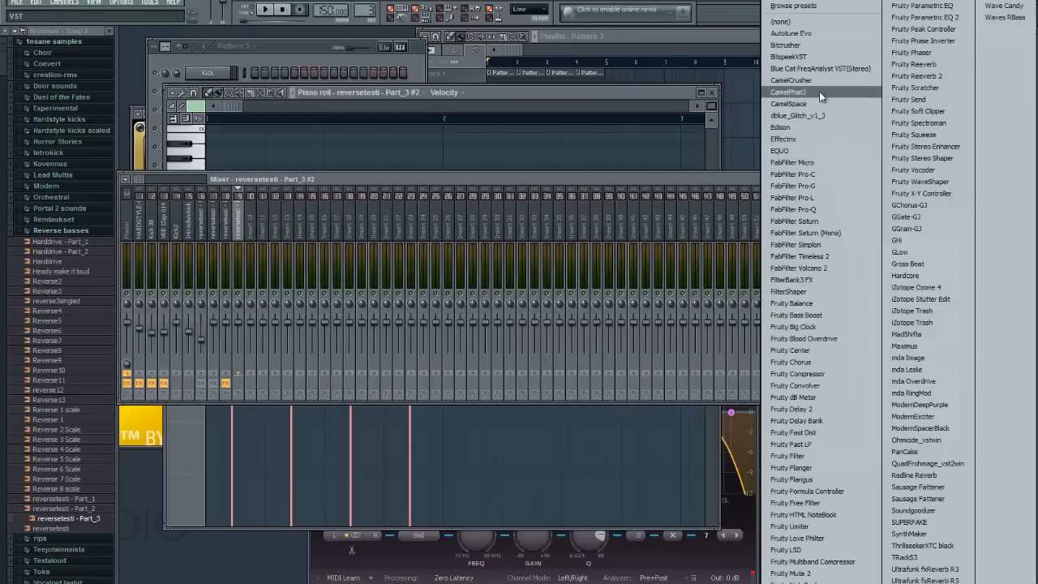
pyautogui.click(799, 92)
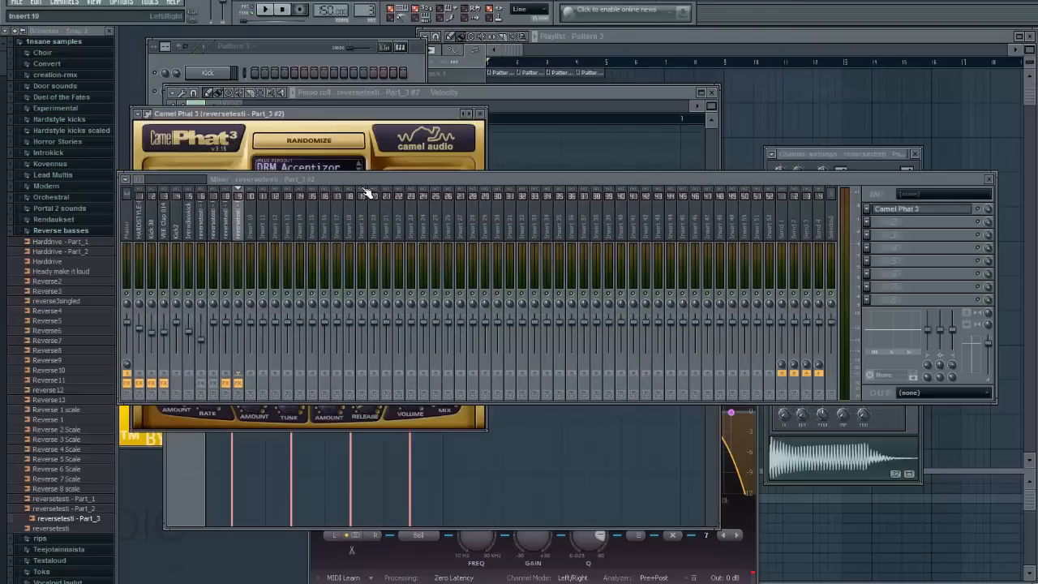
pyautogui.press('F9')
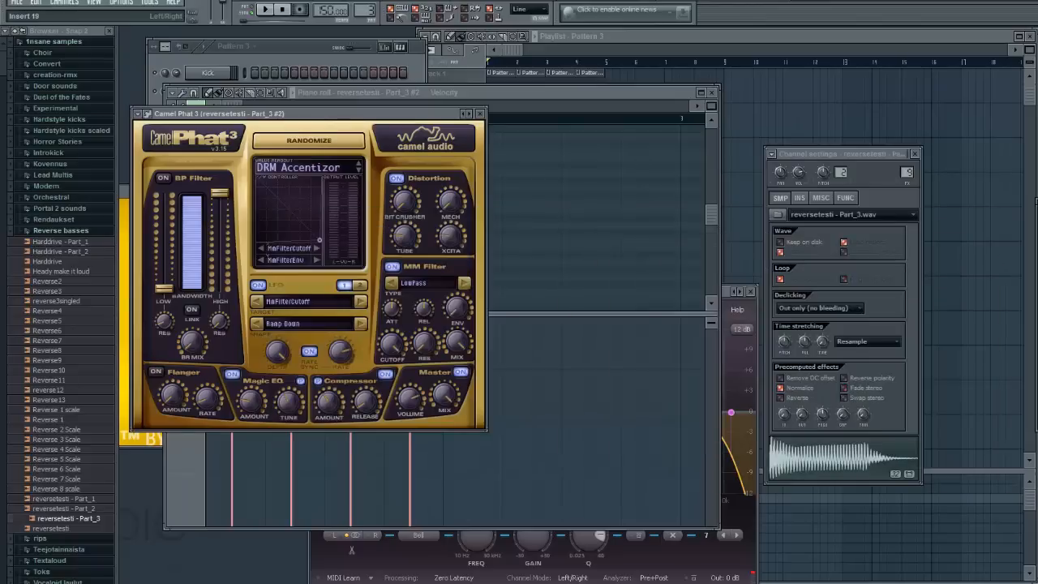
pyautogui.click(296, 183)
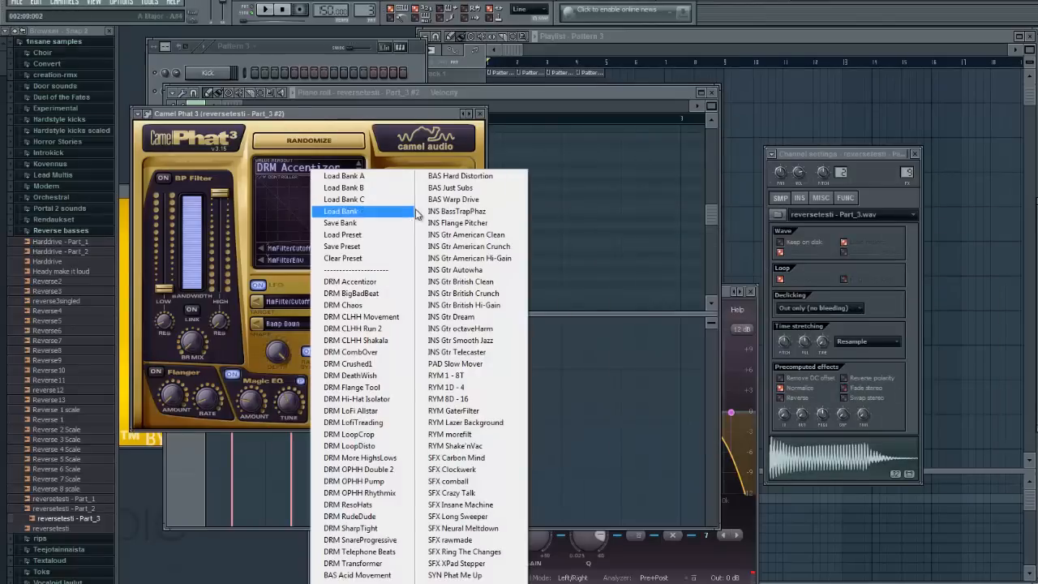
pyautogui.click(448, 193)
# Step: Lengthen the attack time of the cloned channel's volume envelope slightly and play the pattern to compare the sound
pyautogui.click(284, 46)
pyautogui.press('space')
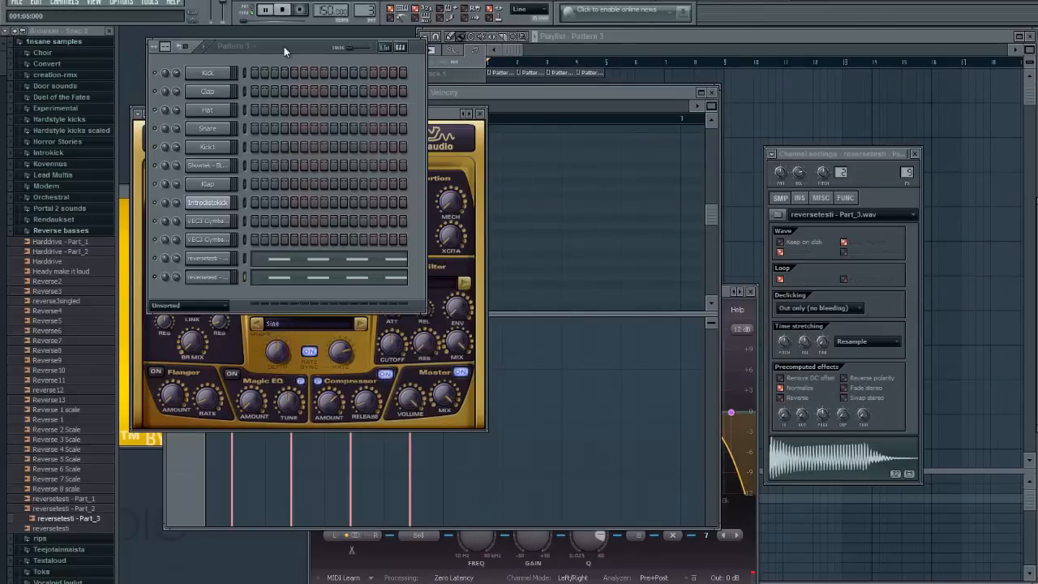
pyautogui.click(205, 279)
pyautogui.click(201, 279)
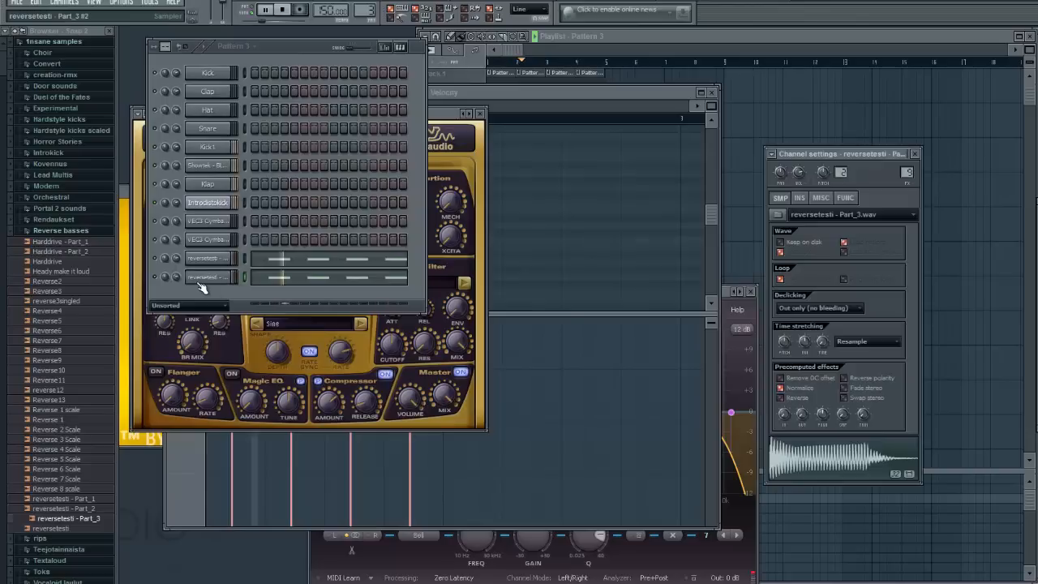
pyautogui.click(798, 199)
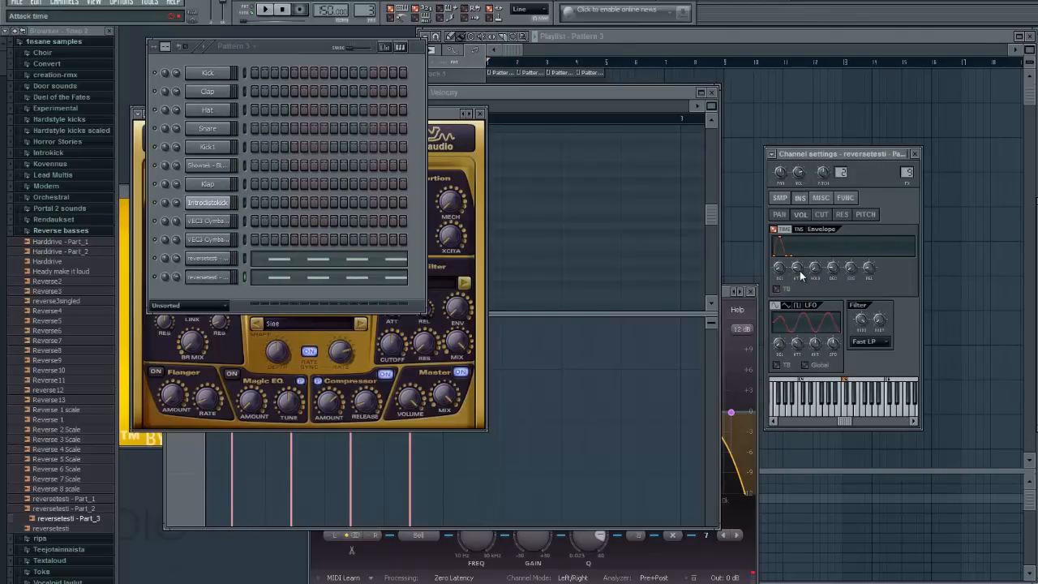
pyautogui.moveTo(801, 268); pyautogui.dragTo(809, 259)
pyautogui.press('space')
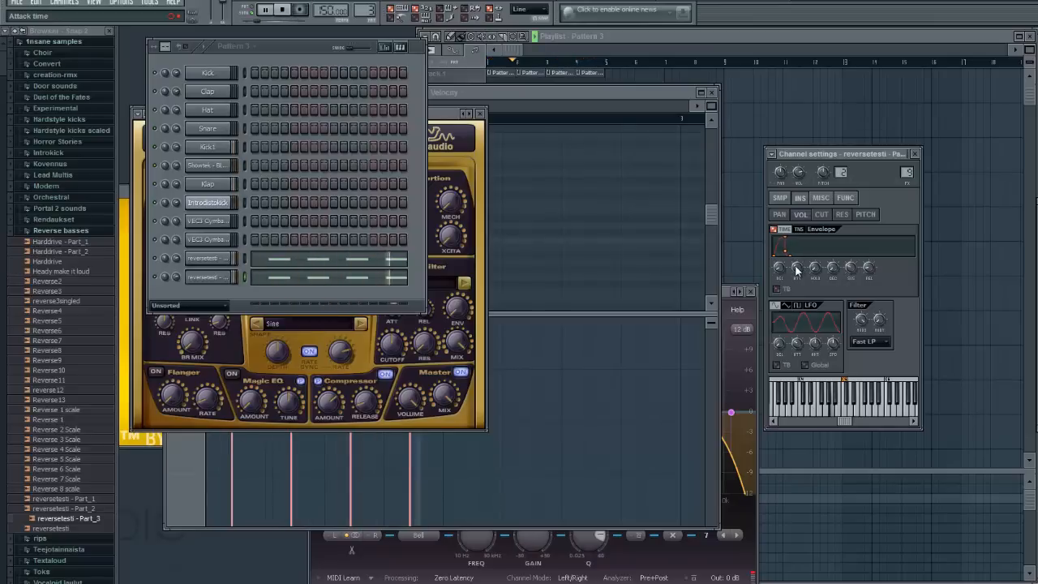
pyautogui.press('space')
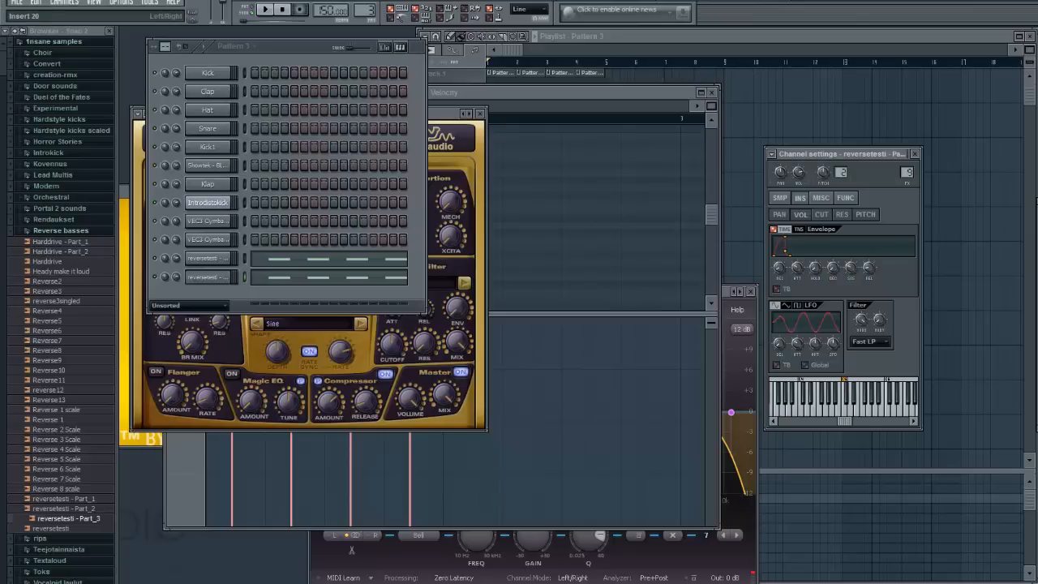
# Step: Review the effects chain on the reversetesti - Part_1 mixer insert and play the pattern briefly
pyautogui.moveTo(1037, 199); pyautogui.dragTo(368, 346)
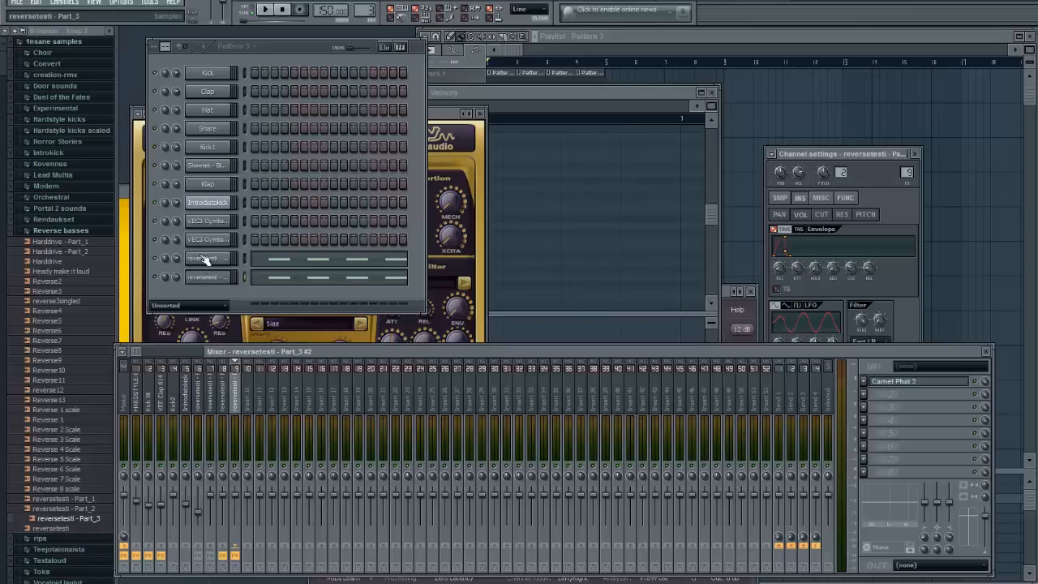
pyautogui.click(231, 403)
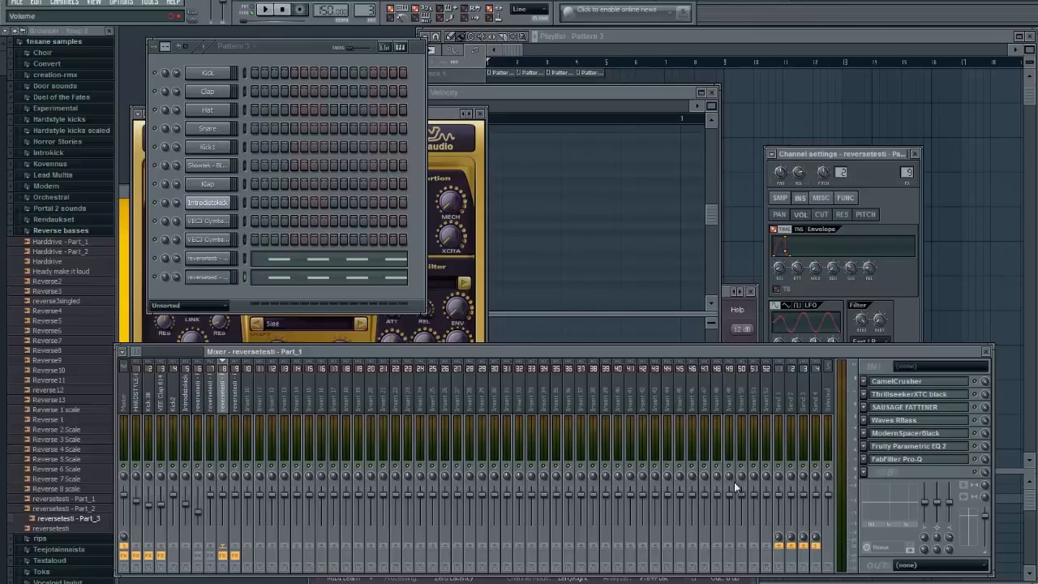
pyautogui.click(300, 51)
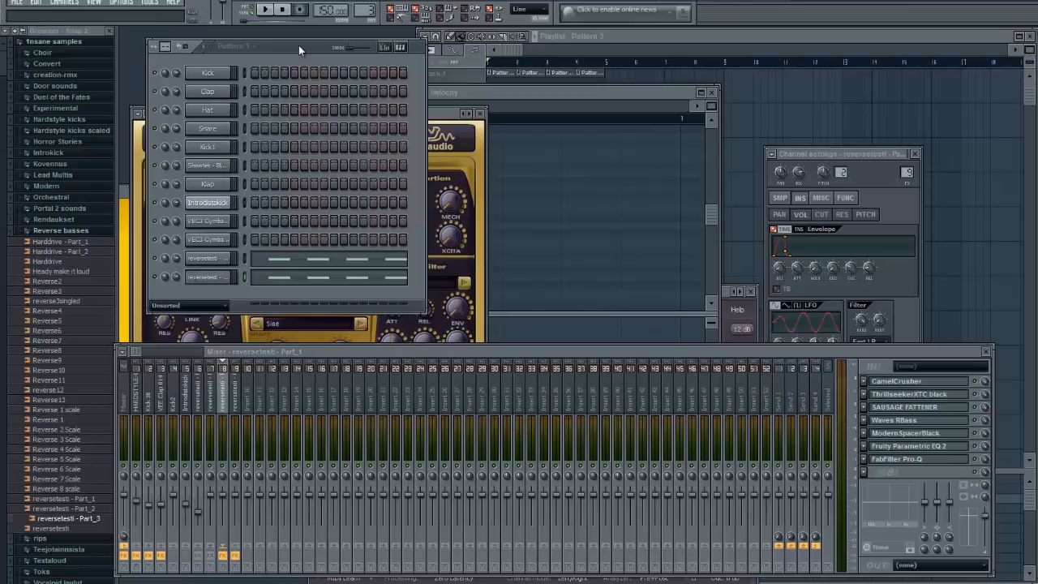
pyautogui.press('space')
pyautogui.press('space')
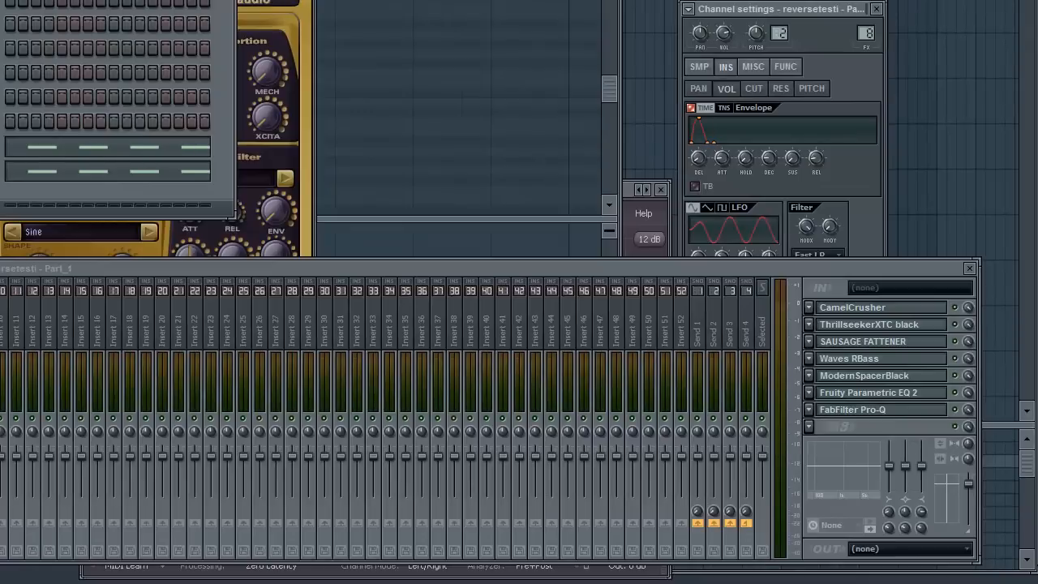
pyautogui.moveTo(639, 267); pyautogui.dragTo(1037, 94)
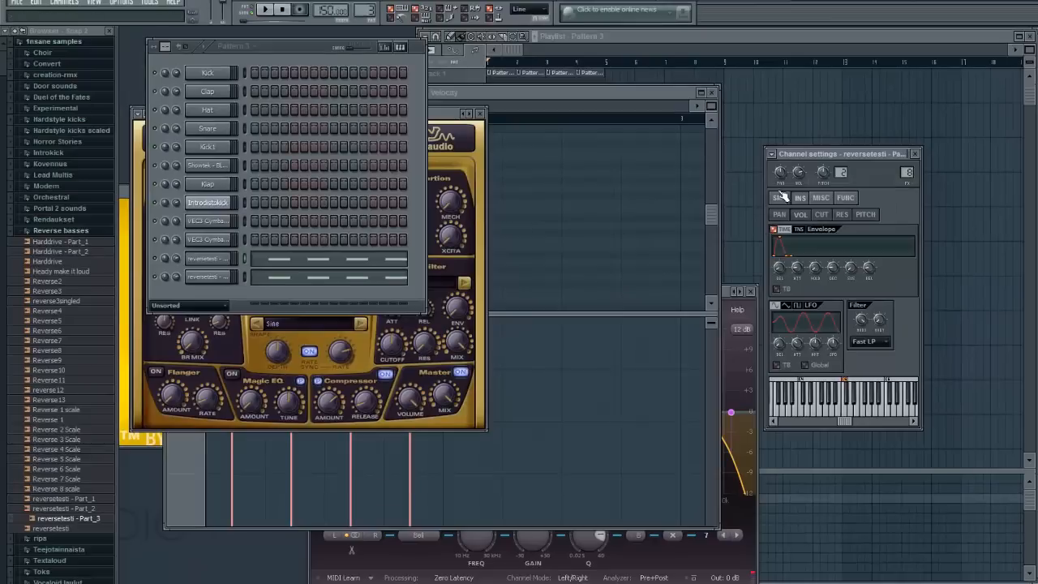
# Step: Open the original reverse bass channel's reversetesti - Part_3 sample in Edison and normalize it there
pyautogui.click(780, 197)
pyautogui.rightClick(813, 456)
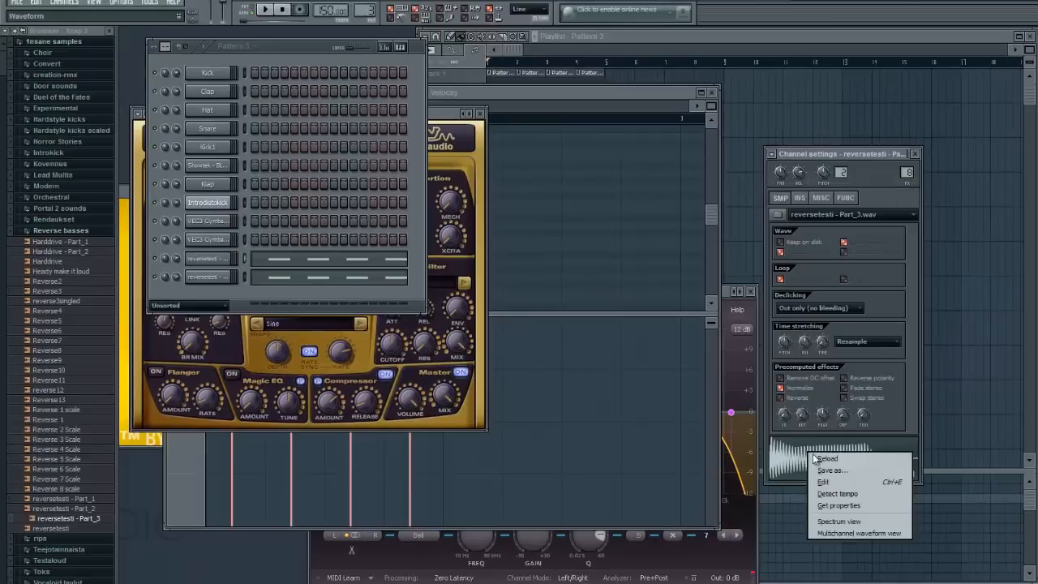
pyautogui.click(846, 483)
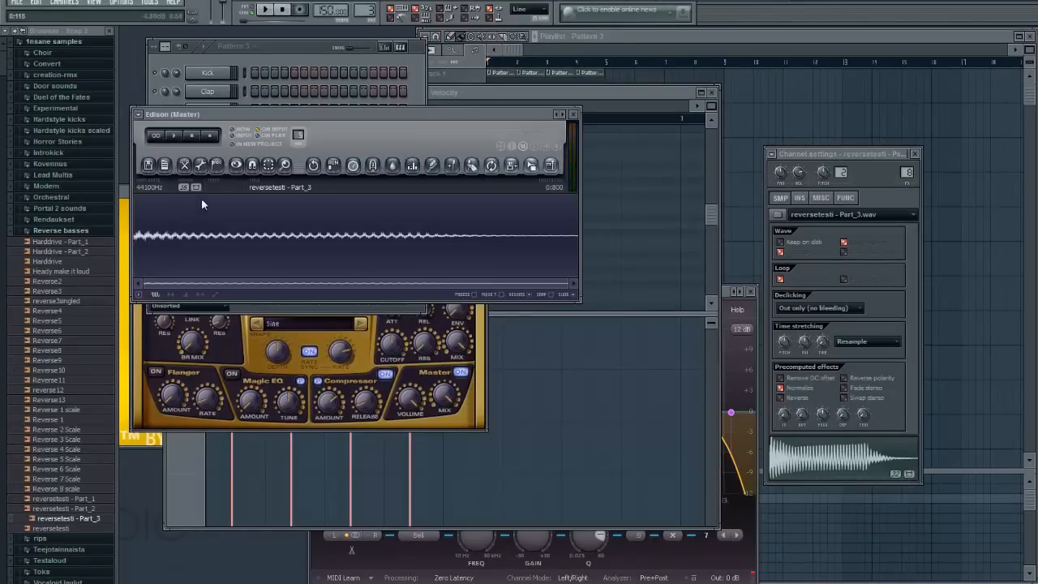
pyautogui.click(200, 165)
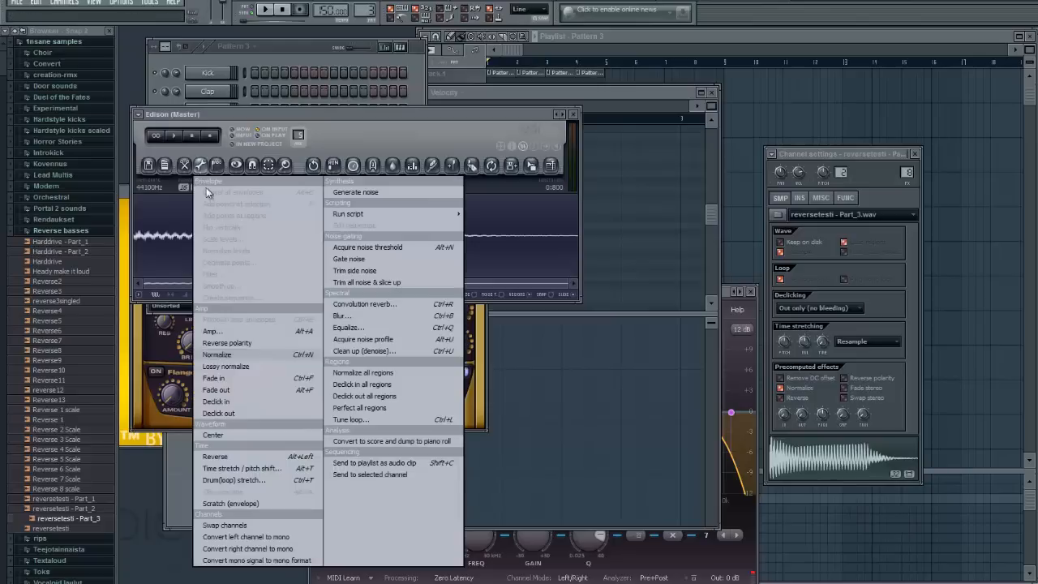
pyautogui.click(218, 354)
# Step: Examine the individual wave cycles of the normalized sample up close, view the whole waveform, and close Edison
pyautogui.scroll(4, 147, 258)
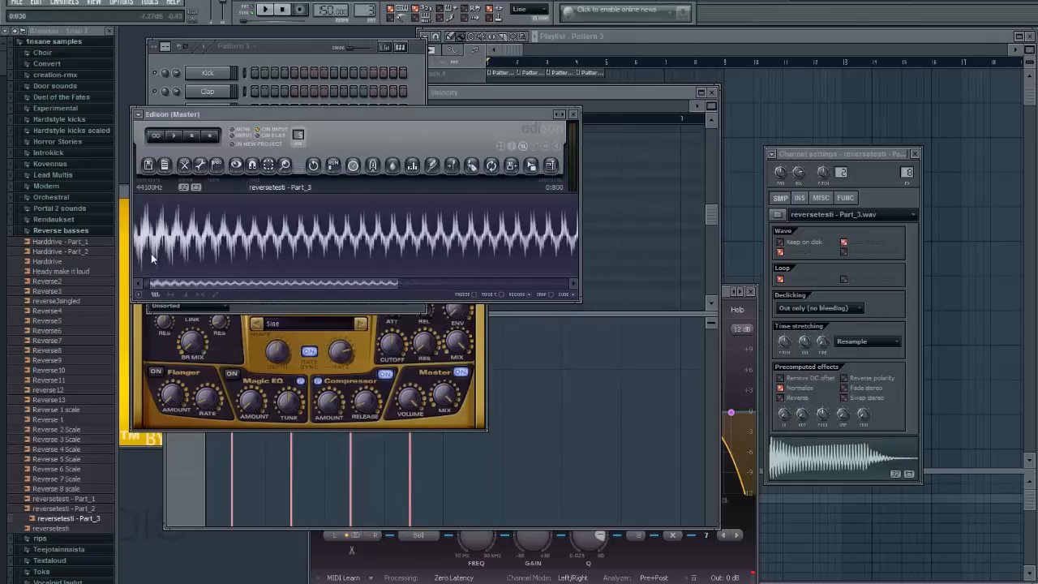
pyautogui.scroll(2, 244, 240)
pyautogui.scroll(2, 299, 235)
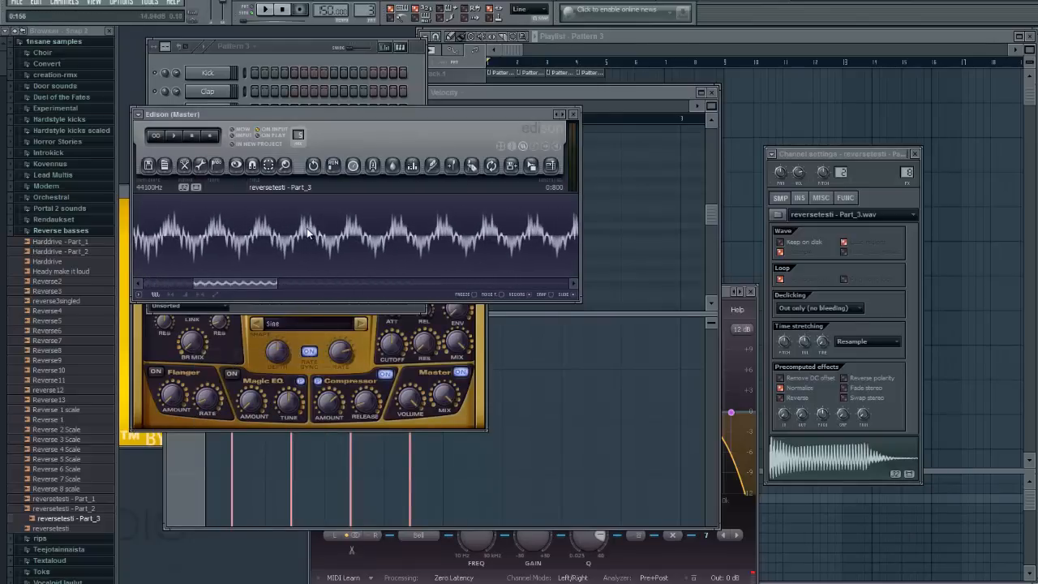
pyautogui.scroll(4, 308, 236)
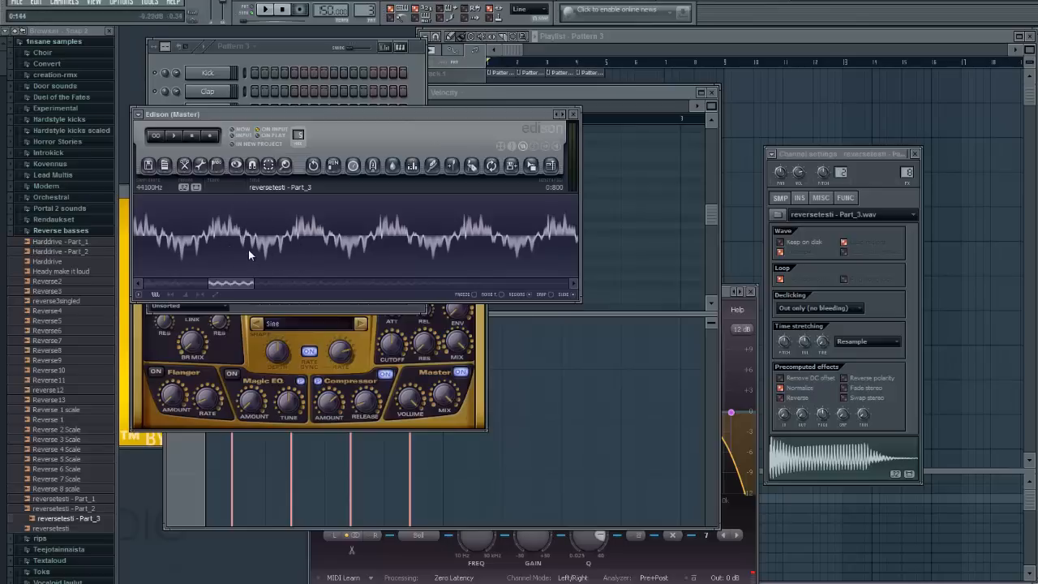
pyautogui.scroll(-2, 253, 236)
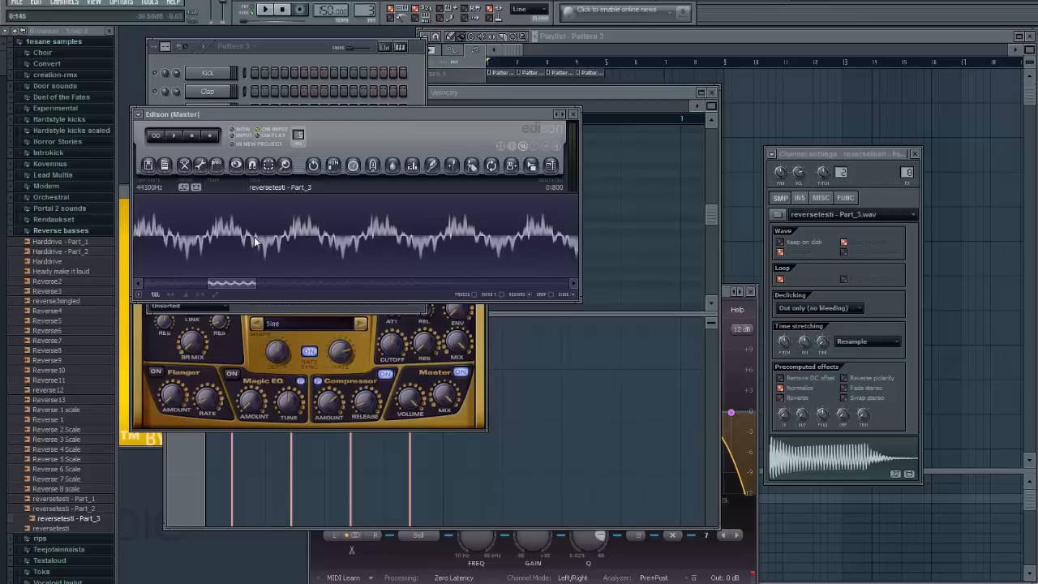
pyautogui.scroll(-2, 254, 237)
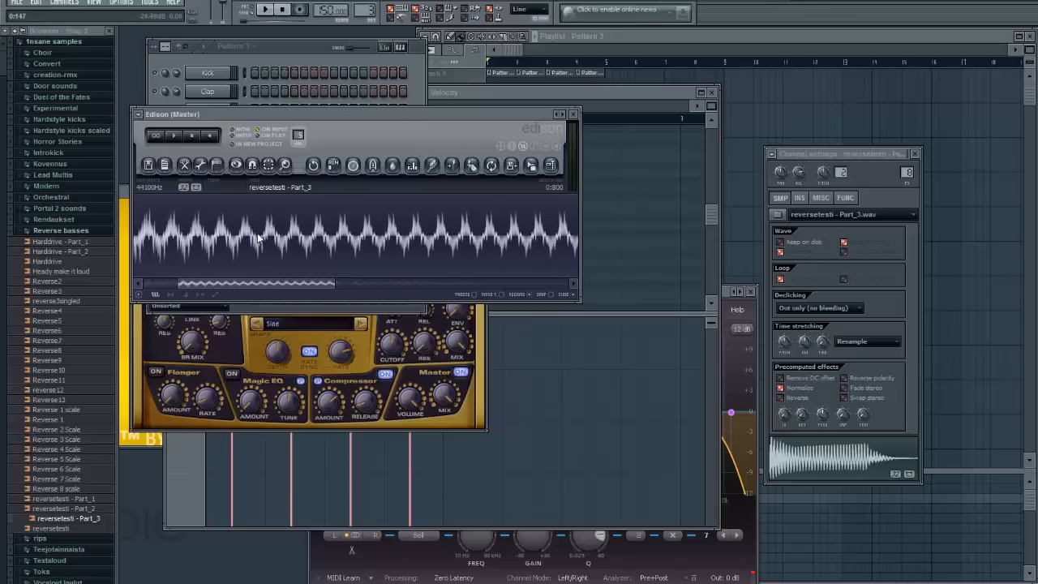
pyautogui.scroll(3, 265, 231)
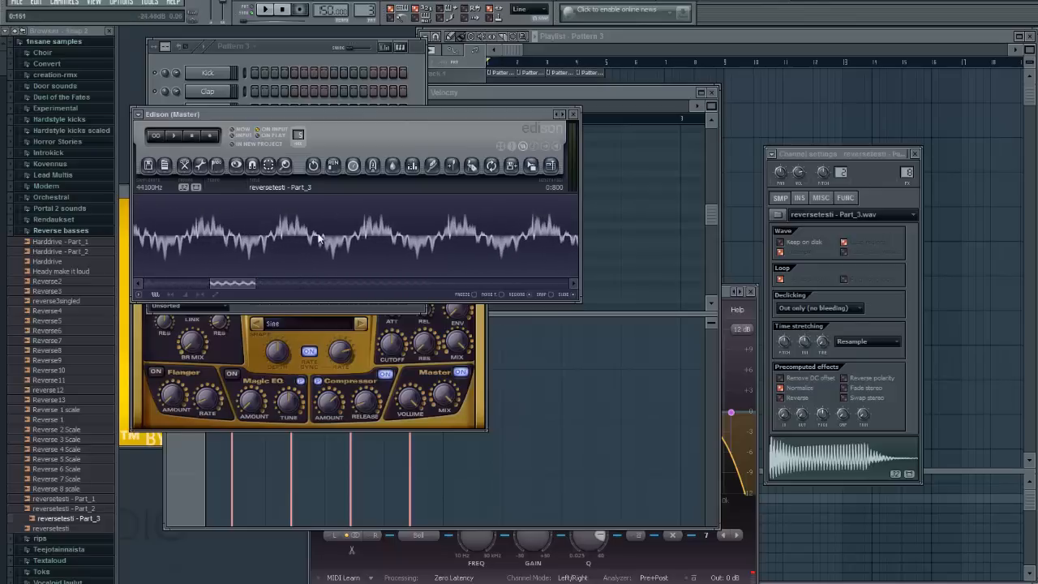
pyautogui.scroll(2, 318, 236)
pyautogui.scroll(4, 318, 237)
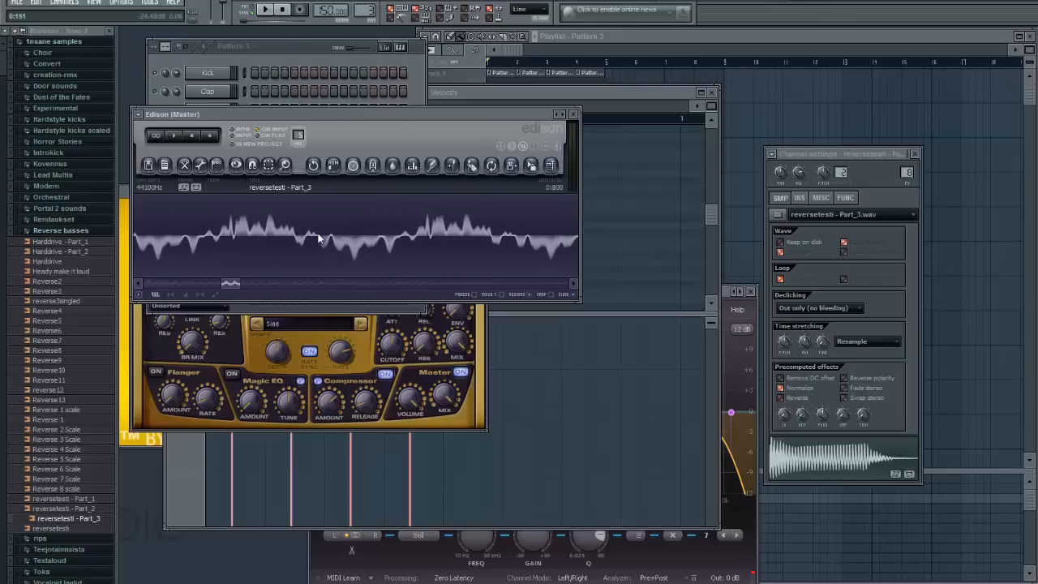
pyautogui.scroll(-4, 319, 238)
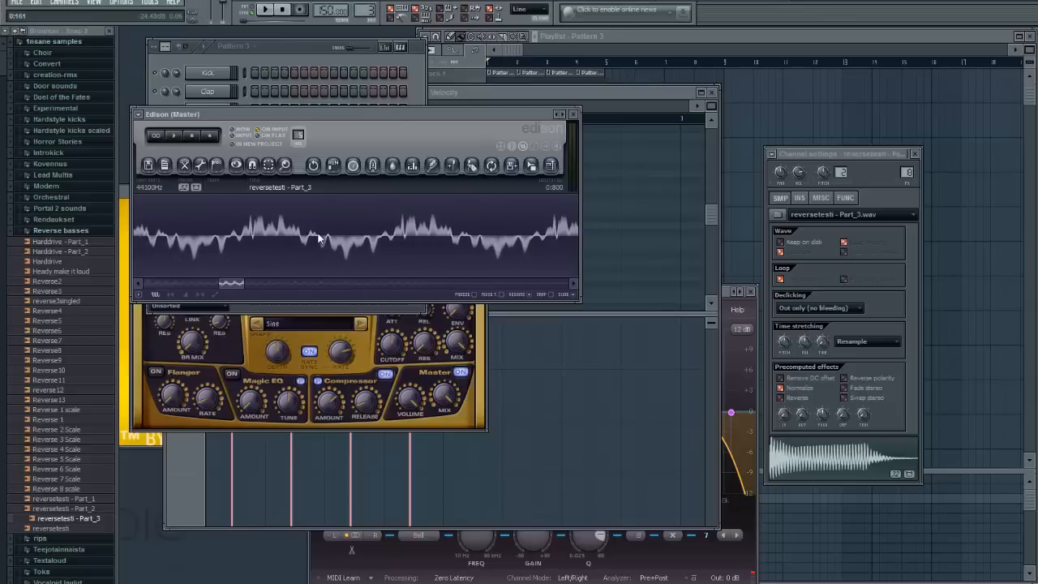
pyautogui.scroll(-4, 319, 238)
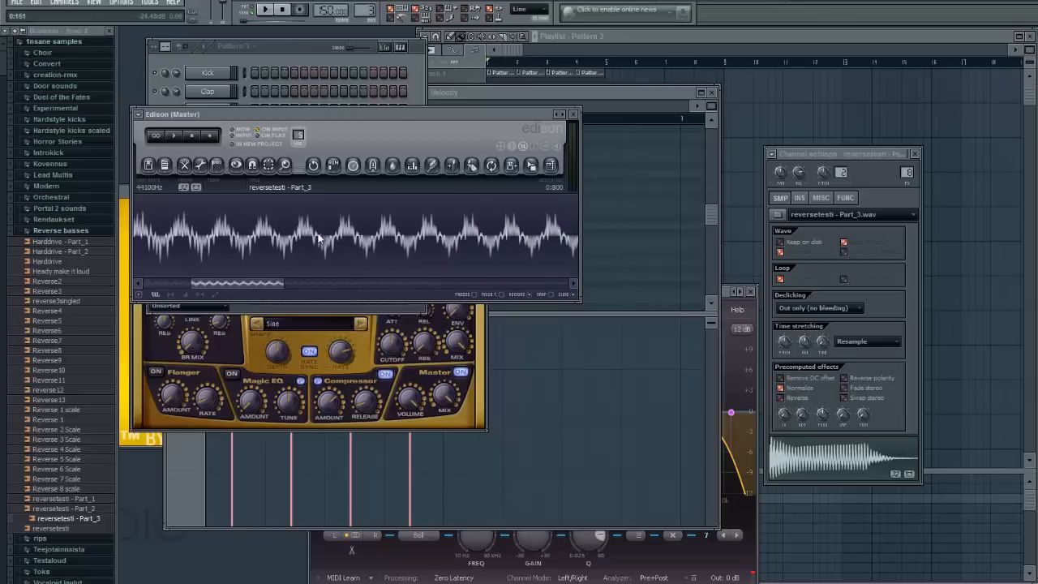
pyautogui.scroll(-5, 319, 238)
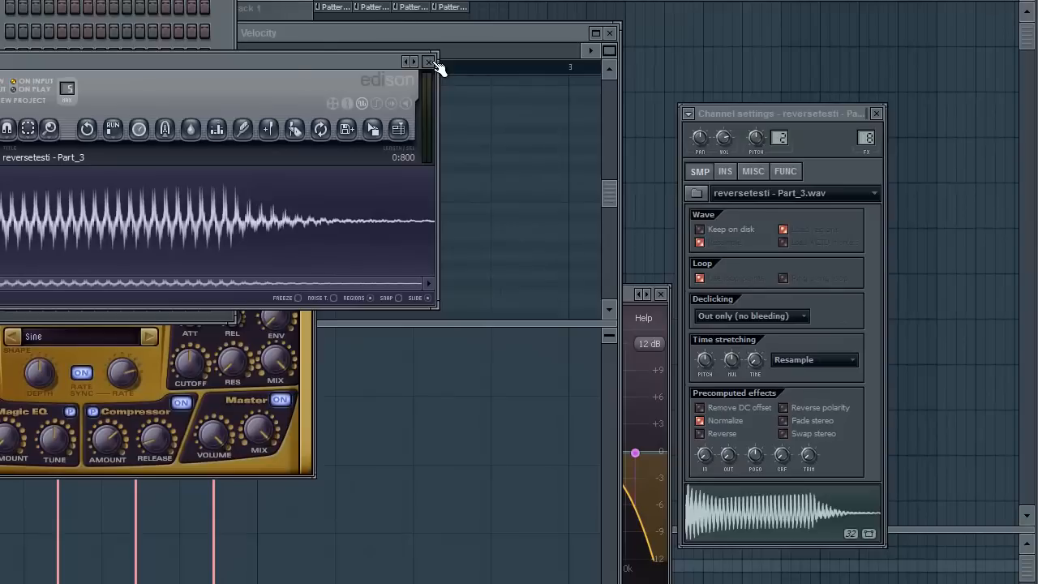
pyautogui.click(529, 99)
# Step: Bring up the playlist and start playing Pattern 3 with both reverse bass layers
pyautogui.press('F5')
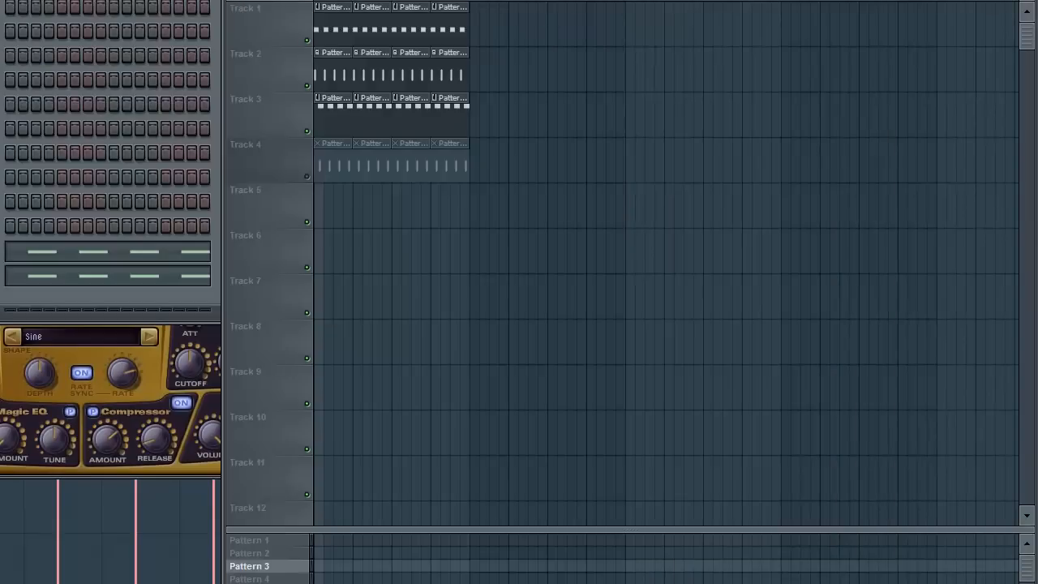
pyautogui.press('space')
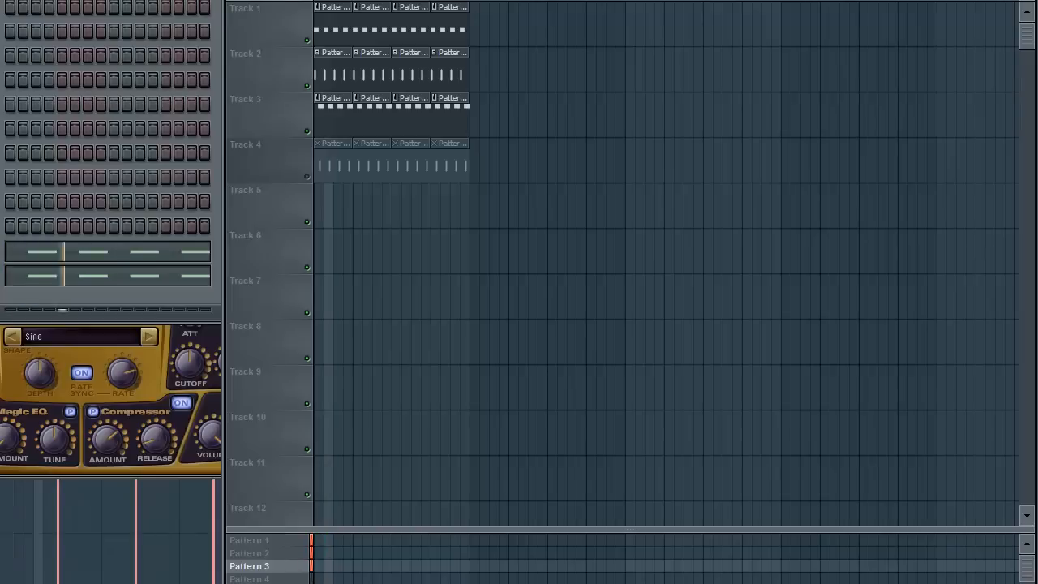